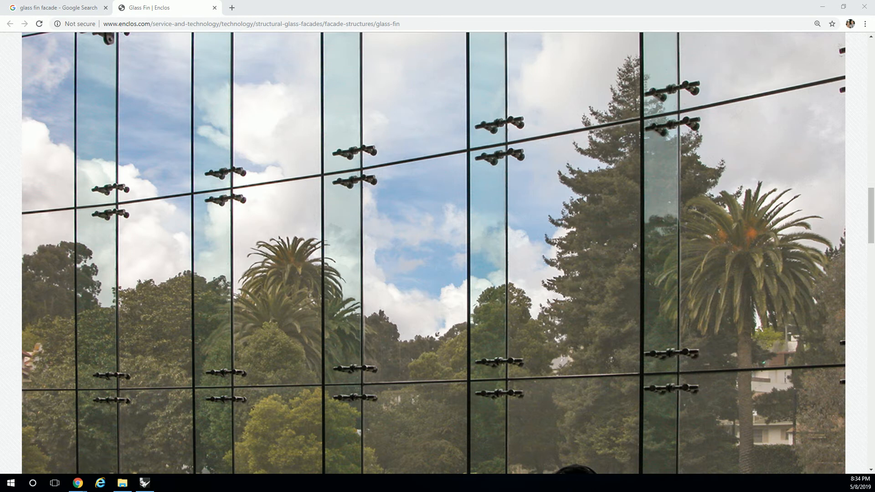
Arrange the Rhino and Grasshopper windows side by side so they cover the browser
{"action": "left_click_drag", "start_coordinate": [0, 228], "coordinate": [246, 122]}
{"action": "key", "text": "super+Left"}
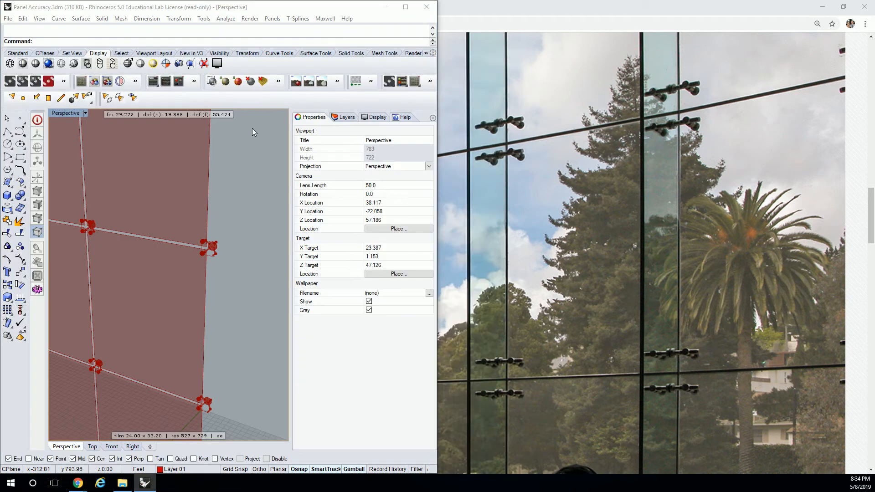
{"action": "key", "text": "Escape"}
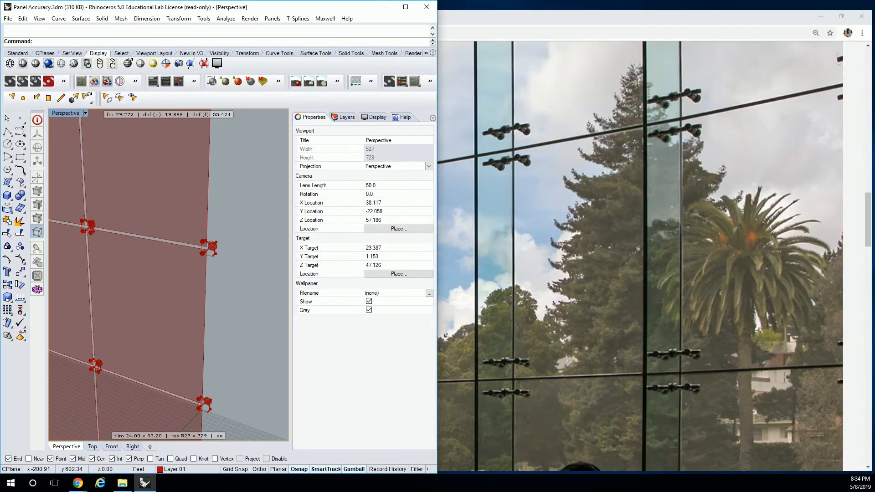
{"action": "left_click_drag", "start_coordinate": [532, 90], "coordinate": [715, 15]}
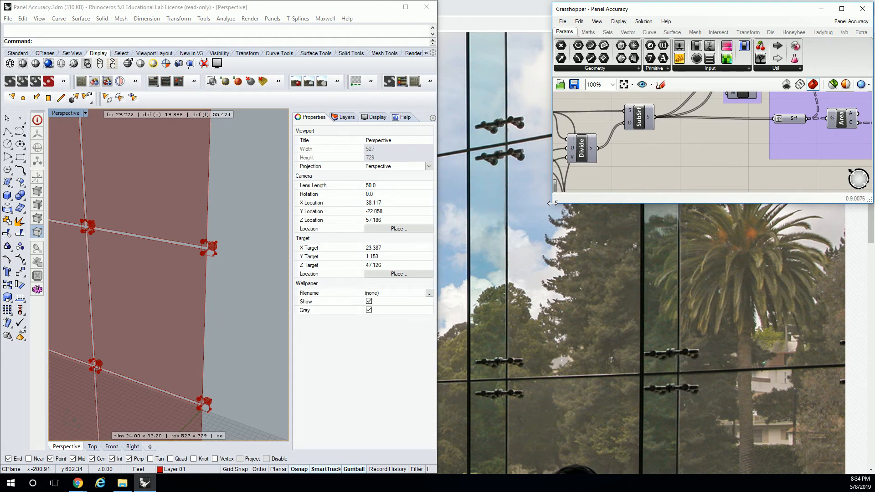
{"action": "left_click_drag", "start_coordinate": [553, 203], "coordinate": [433, 475]}
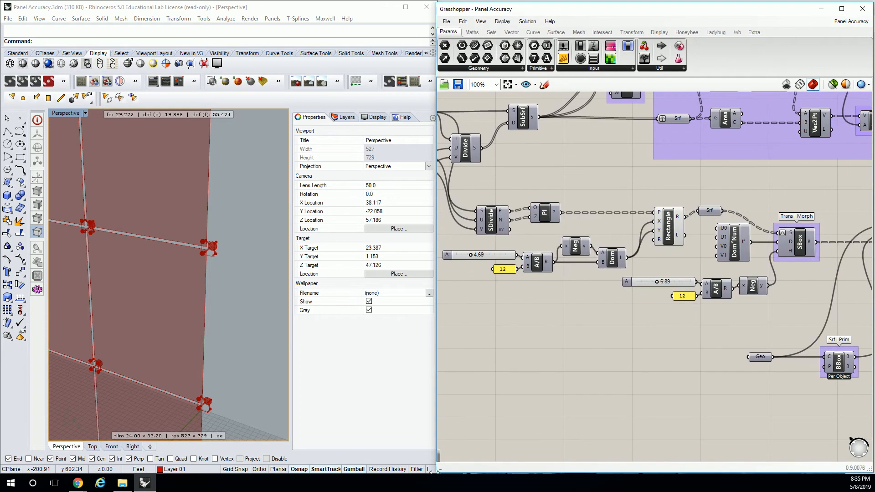
{"action": "left_click_drag", "start_coordinate": [436, 311], "coordinate": [474, 318]}
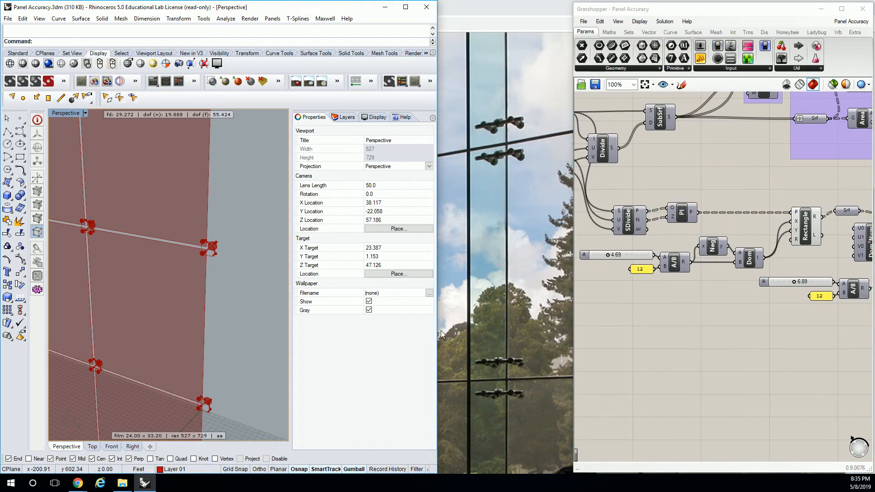
{"action": "left_click_drag", "start_coordinate": [437, 331], "coordinate": [451, 349]}
Examine the facade panels, the gaps between them and the spider fittings at the panel corners
{"action": "scroll", "coordinate": [311, 225], "scroll_direction": "down", "scroll_amount": 12}
{"action": "right_click_drag", "start_coordinate": [310, 224], "coordinate": [202, 231]}
{"action": "scroll", "coordinate": [294, 192], "scroll_direction": "up", "scroll_amount": 12}
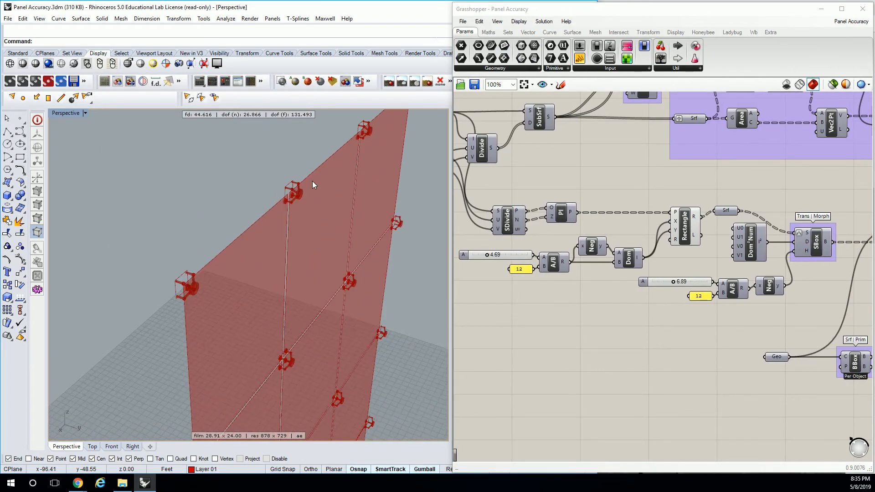
{"action": "right_click_drag", "start_coordinate": [318, 207], "coordinate": [261, 199]}
{"action": "scroll", "coordinate": [289, 196], "scroll_direction": "down", "scroll_amount": 6}
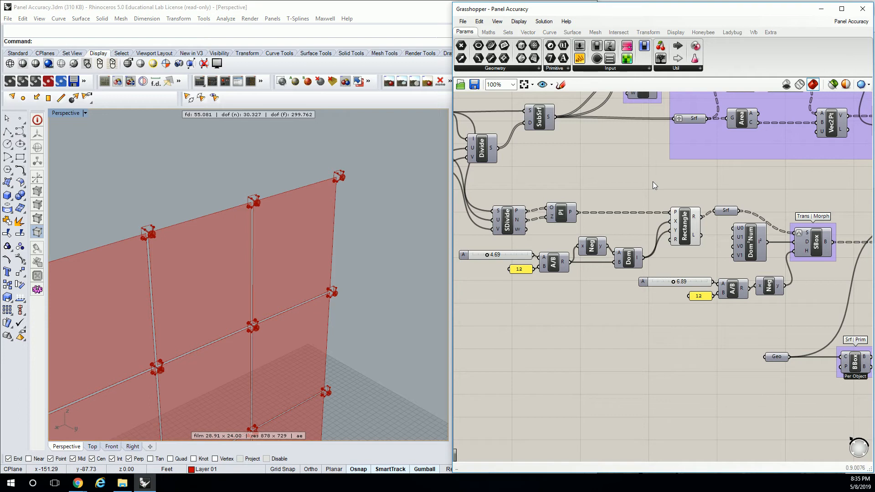
{"action": "scroll", "coordinate": [172, 227], "scroll_direction": "up", "scroll_amount": 6}
{"action": "scroll", "coordinate": [130, 247], "scroll_direction": "up", "scroll_amount": 3}
{"action": "scroll", "coordinate": [141, 232], "scroll_direction": "down", "scroll_amount": 4}
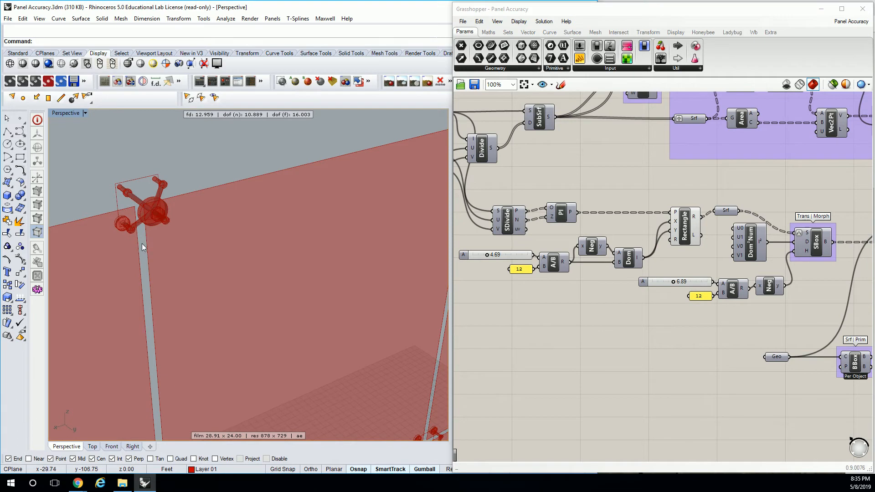
Turn on the preview of the SubSrf component that generates the facade panels
{"action": "scroll", "coordinate": [607, 177], "scroll_direction": "down", "scroll_amount": 4}
{"action": "scroll", "coordinate": [575, 143], "scroll_direction": "up", "scroll_amount": 5}
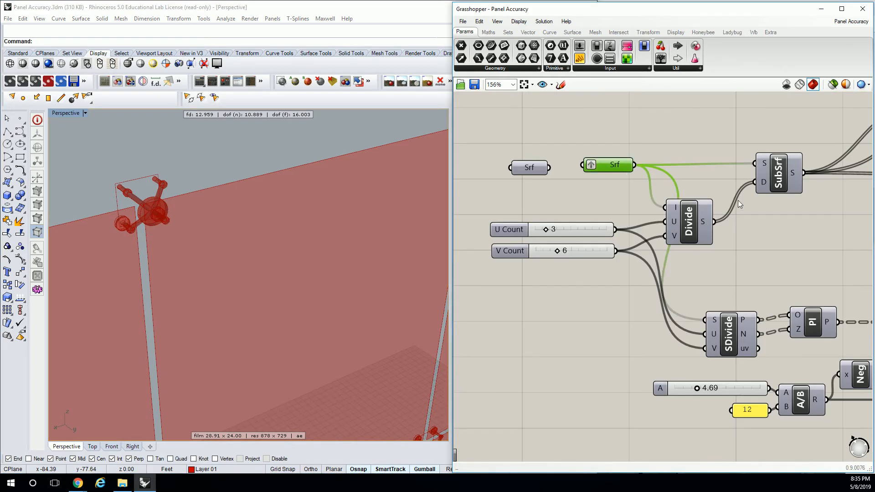
{"action": "scroll", "coordinate": [717, 204], "scroll_direction": "down", "scroll_amount": 2}
{"action": "right_click_drag", "start_coordinate": [750, 197], "coordinate": [532, 173]}
{"action": "left_click", "coordinate": [544, 159]}
{"action": "right_click_drag", "start_coordinate": [643, 235], "coordinate": [604, 184]}
{"action": "right_click", "coordinate": [584, 178]}
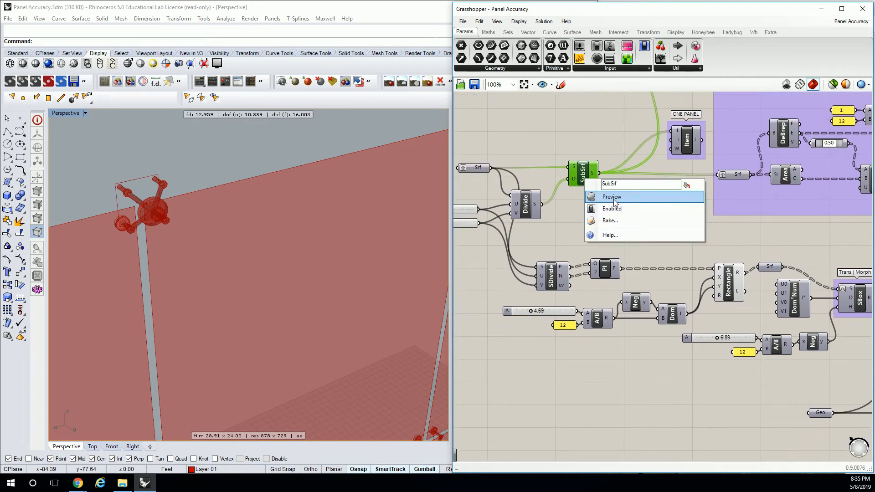
{"action": "left_click", "coordinate": [592, 197]}
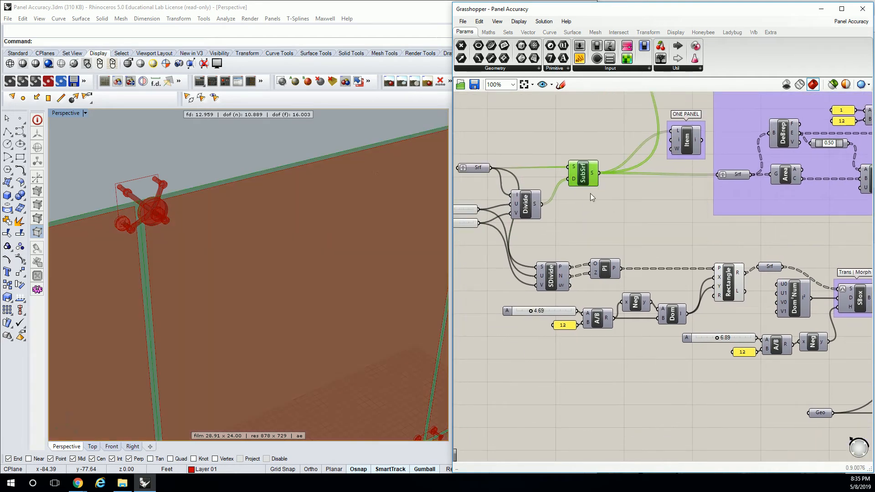
{"action": "left_click", "coordinate": [601, 163]}
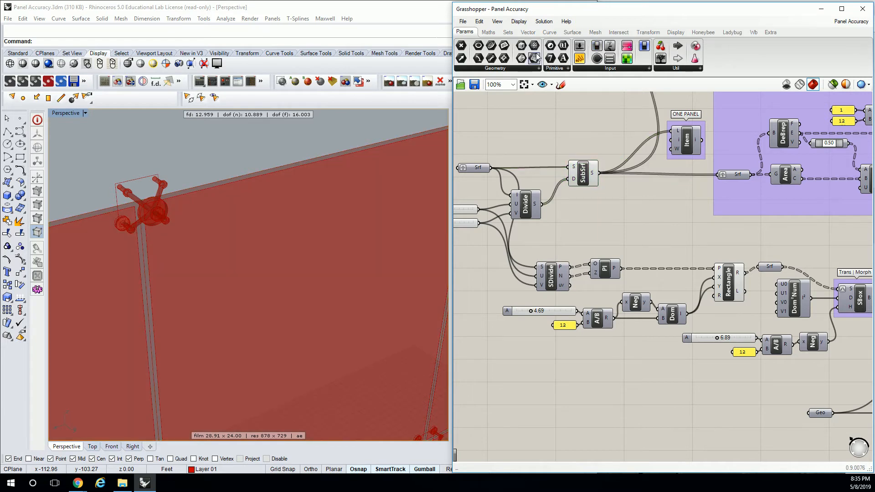
Add a Deconstruct Brep component fed by the SubSrf output and place it in the empty canvas area below the definition
{"action": "left_click", "coordinate": [573, 32]}
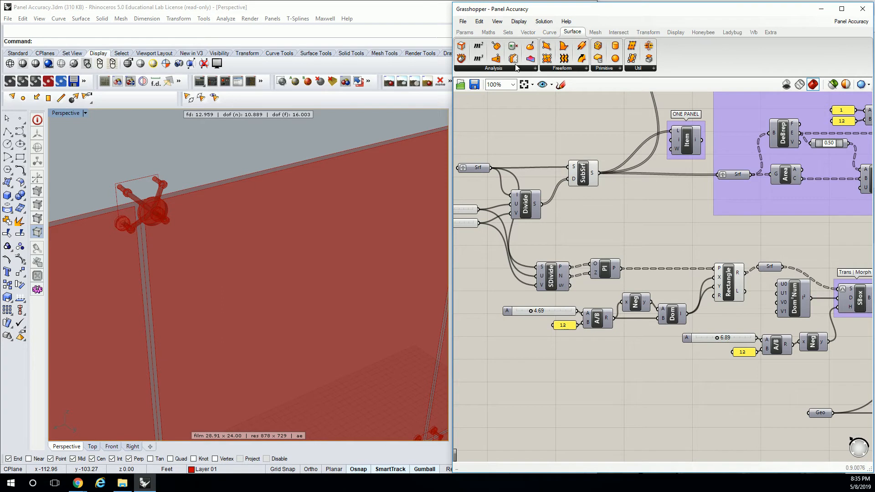
{"action": "left_click_drag", "start_coordinate": [461, 58], "coordinate": [647, 378]}
{"action": "left_click_drag", "start_coordinate": [597, 173], "coordinate": [634, 391]}
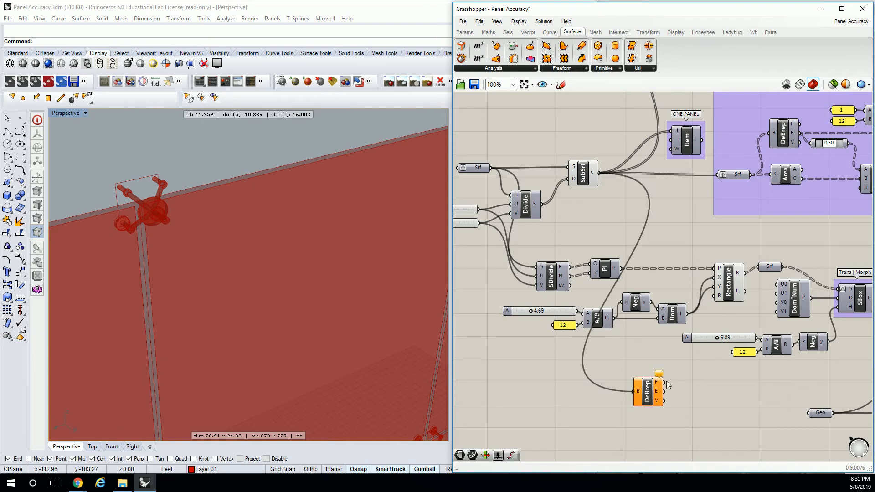
{"action": "scroll", "coordinate": [601, 229], "scroll_direction": "down", "scroll_amount": 5}
{"action": "left_click_drag", "start_coordinate": [601, 229], "coordinate": [609, 319]}
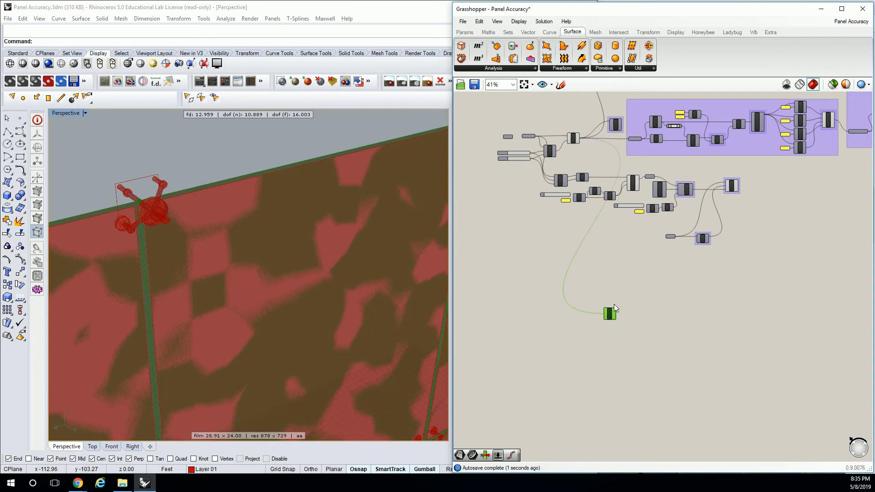
{"action": "scroll", "coordinate": [609, 299], "scroll_direction": "up", "scroll_amount": 5}
{"action": "left_click", "coordinate": [611, 303]}
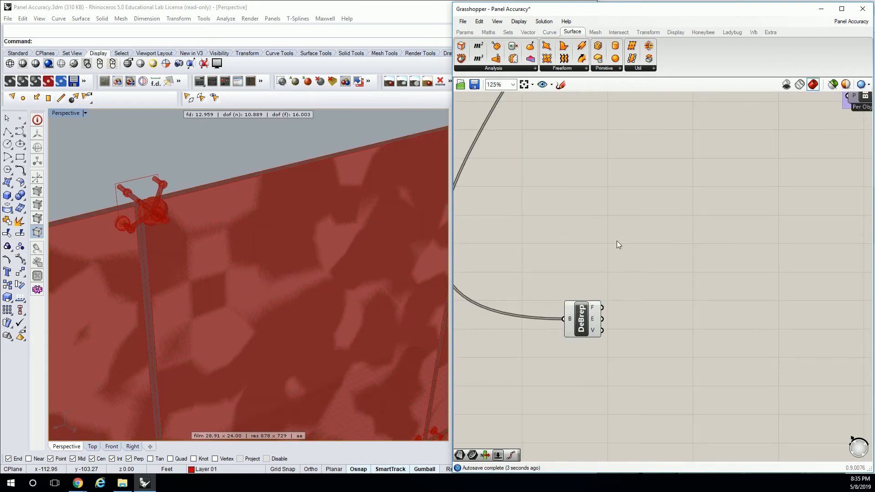
Turn off the preview of the SubSrf component
{"action": "scroll", "coordinate": [617, 240], "scroll_direction": "down", "scroll_amount": 5}
{"action": "scroll", "coordinate": [575, 191], "scroll_direction": "up", "scroll_amount": 1}
{"action": "left_click", "coordinate": [579, 221]}
{"action": "right_click", "coordinate": [580, 220]}
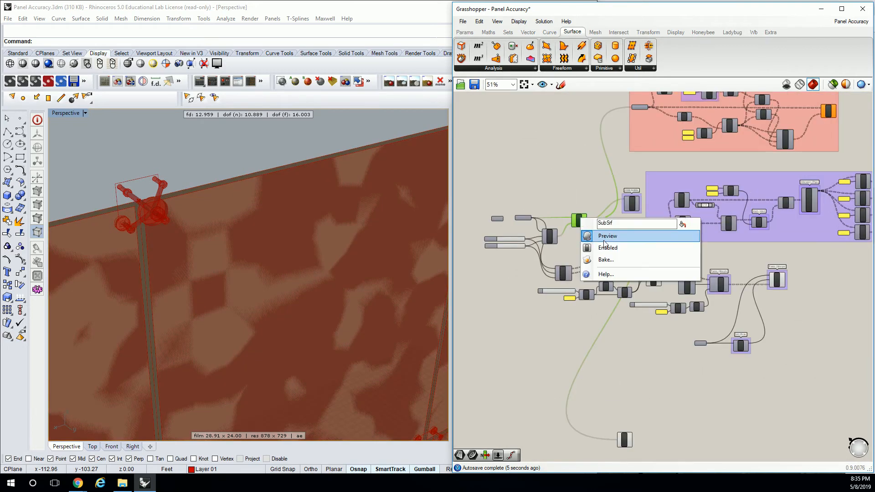
{"action": "left_click", "coordinate": [604, 236]}
Add a List Item component next to DeBrep and connect DeBrep's edges output to its list input
{"action": "scroll", "coordinate": [605, 238], "scroll_direction": "down", "scroll_amount": 2}
{"action": "right_click_drag", "start_coordinate": [620, 296], "coordinate": [613, 199]}
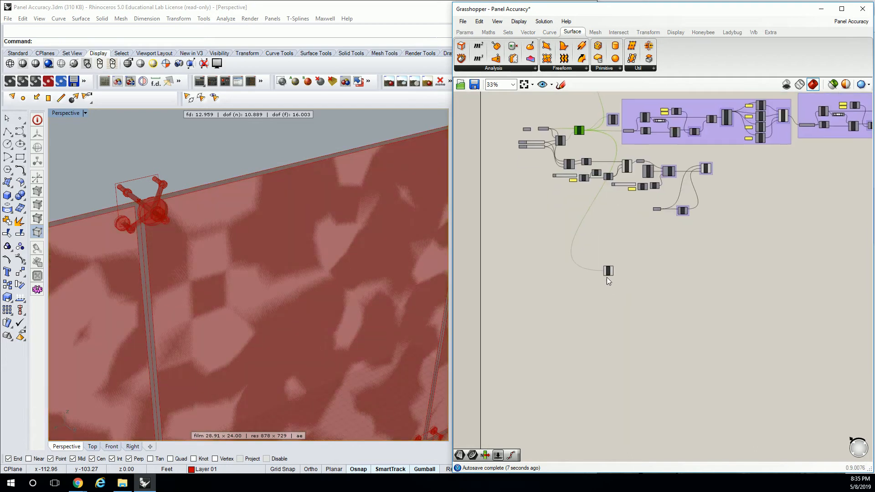
{"action": "scroll", "coordinate": [608, 274], "scroll_direction": "up", "scroll_amount": 9}
{"action": "left_click", "coordinate": [508, 32]}
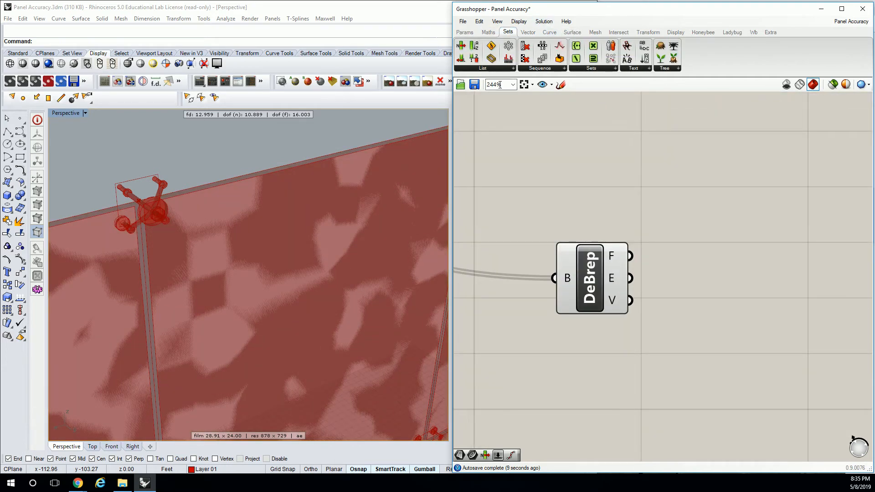
{"action": "left_click", "coordinate": [495, 67]}
{"action": "left_click", "coordinate": [482, 97]}
{"action": "left_click", "coordinate": [689, 273]}
{"action": "right_click_drag", "start_coordinate": [693, 328], "coordinate": [572, 328]}
{"action": "left_click_drag", "start_coordinate": [481, 265], "coordinate": [680, 271]}
Create a number slider with the range 0<3 and connect it to the index input of the Item component
{"action": "scroll", "coordinate": [679, 271], "scroll_direction": "down", "scroll_amount": 2}
{"action": "left_click", "coordinate": [564, 206]}
{"action": "double_click", "coordinate": [563, 206]}
{"action": "type", "text": "0<3"}
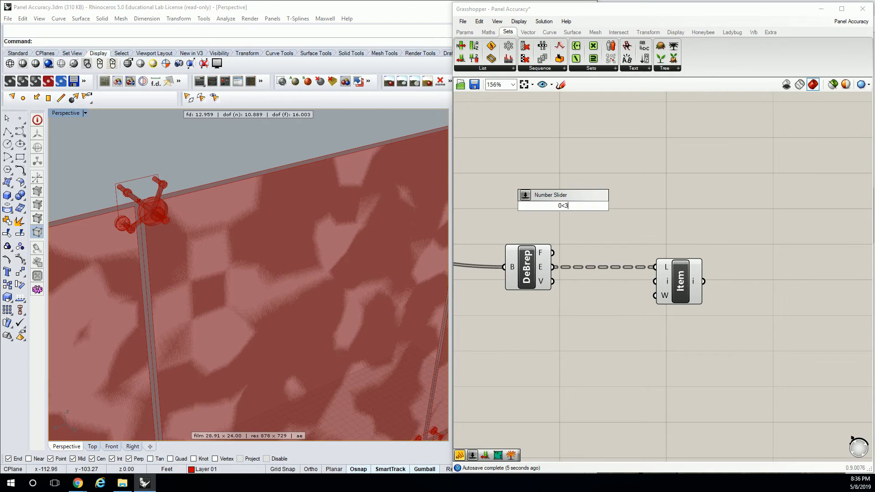
{"action": "key", "text": "Return"}
{"action": "left_click_drag", "start_coordinate": [622, 207], "coordinate": [655, 281]}
Set the Index slider to 1 to pick the vertical edges of the panels
{"action": "left_click", "coordinate": [674, 281]}
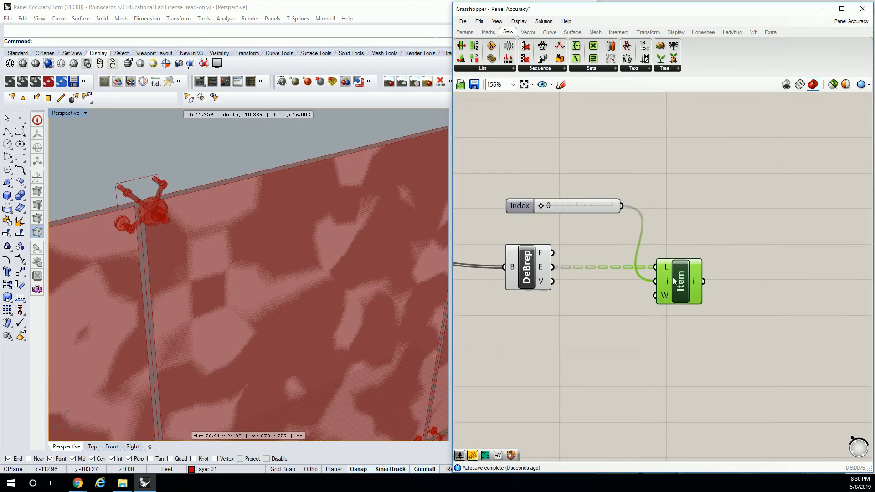
{"action": "left_click", "coordinate": [543, 206]}
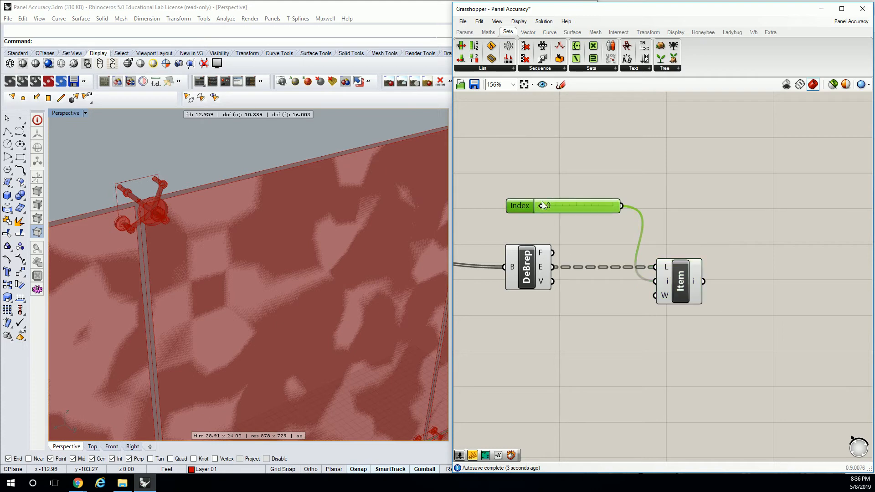
{"action": "scroll", "coordinate": [324, 195], "scroll_direction": "down", "scroll_amount": 5}
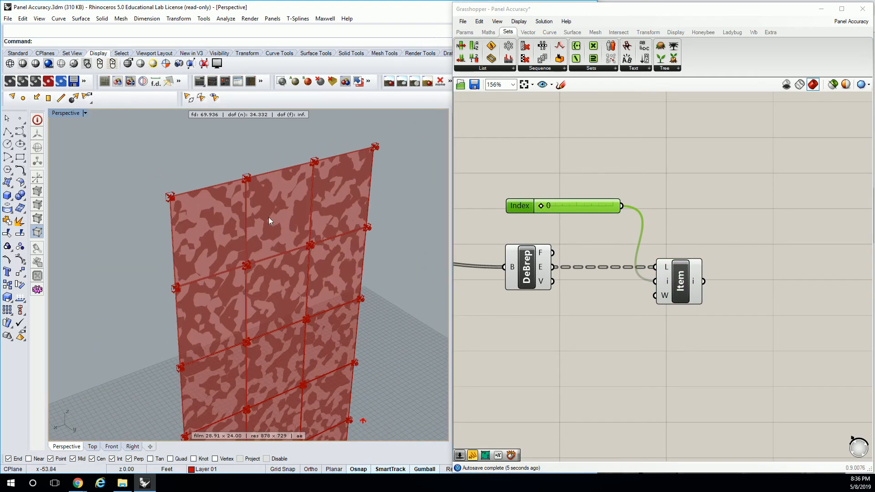
{"action": "scroll", "coordinate": [289, 216], "scroll_direction": "up", "scroll_amount": 3}
{"action": "left_click", "coordinate": [680, 281]}
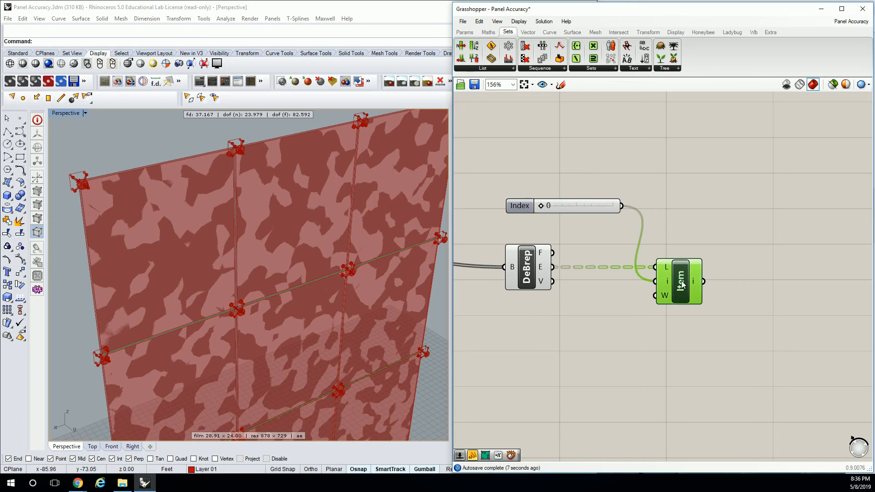
{"action": "left_click_drag", "start_coordinate": [543, 206], "coordinate": [566, 205]}
{"action": "scroll", "coordinate": [213, 223], "scroll_direction": "down", "scroll_amount": 4}
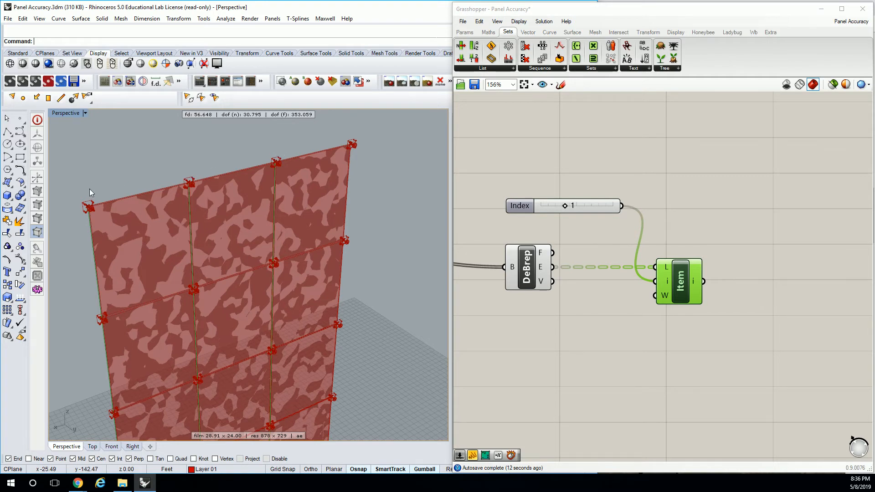
{"action": "left_click", "coordinate": [592, 159]}
Add a Move component beside the Item component
{"action": "scroll", "coordinate": [657, 227], "scroll_direction": "down", "scroll_amount": 1}
{"action": "right_click_drag", "start_coordinate": [687, 270], "coordinate": [559, 258]}
{"action": "scroll", "coordinate": [558, 258], "scroll_direction": "up", "scroll_amount": 1}
{"action": "scroll", "coordinate": [558, 259], "scroll_direction": "up", "scroll_amount": 2}
{"action": "right_click_drag", "start_coordinate": [410, 260], "coordinate": [363, 233]}
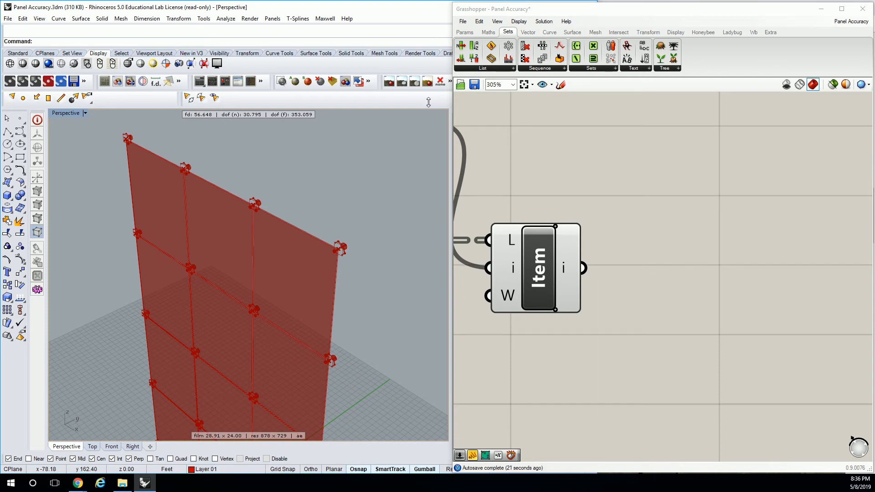
{"action": "left_click", "coordinate": [648, 32]}
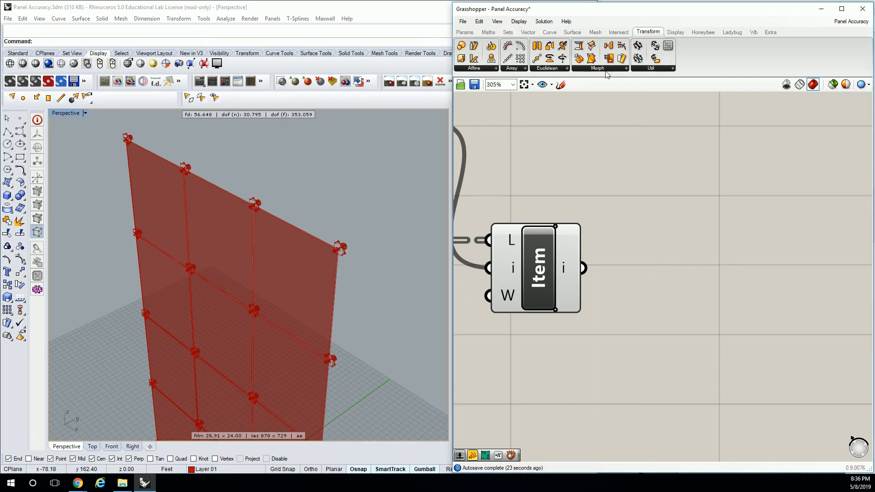
{"action": "left_click", "coordinate": [561, 68]}
{"action": "left_click", "coordinate": [553, 99]}
{"action": "left_click", "coordinate": [667, 236]}
{"action": "right_click_drag", "start_coordinate": [680, 256], "coordinate": [641, 178]}
{"action": "scroll", "coordinate": [638, 194], "scroll_direction": "down", "scroll_amount": 3}
{"action": "scroll", "coordinate": [641, 179], "scroll_direction": "up", "scroll_amount": 2}
{"action": "left_click_drag", "start_coordinate": [639, 174], "coordinate": [700, 220]}
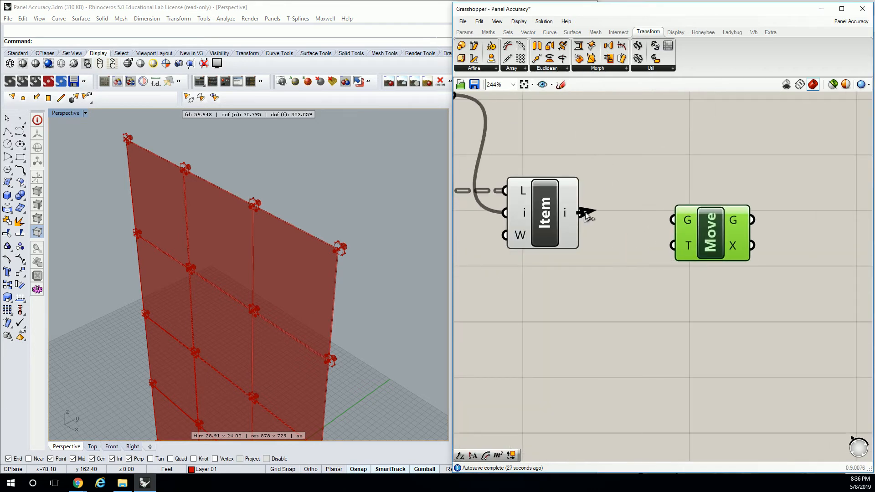
Connect the Item output to the geometry input of Move, leaving space between the two components
{"action": "left_click_drag", "start_coordinate": [588, 214], "coordinate": [775, 248]}
{"action": "scroll", "coordinate": [639, 176], "scroll_direction": "down", "scroll_amount": 1}
{"action": "scroll", "coordinate": [640, 179], "scroll_direction": "down", "scroll_amount": 3}
{"action": "scroll", "coordinate": [652, 194], "scroll_direction": "up", "scroll_amount": 2}
{"action": "left_click", "coordinate": [614, 158]}
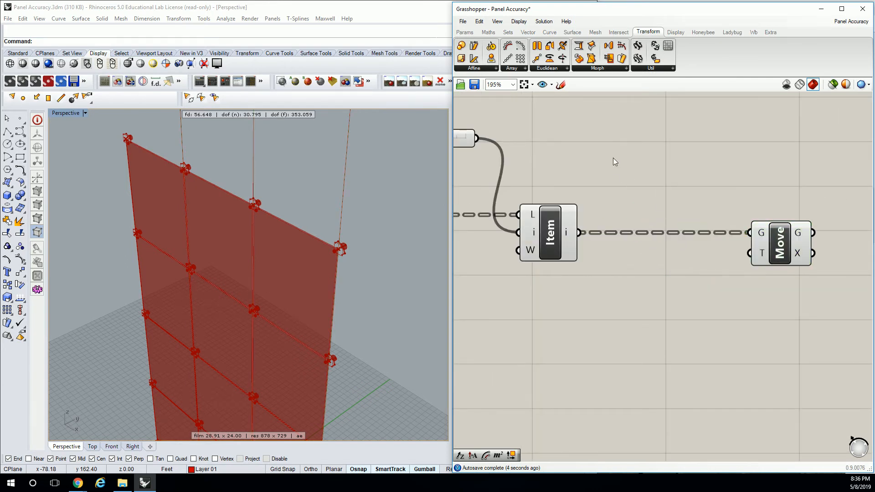
Add a Divide Surface component and feed its U and V counts from a small panel containing 1
{"action": "left_click", "coordinate": [582, 33]}
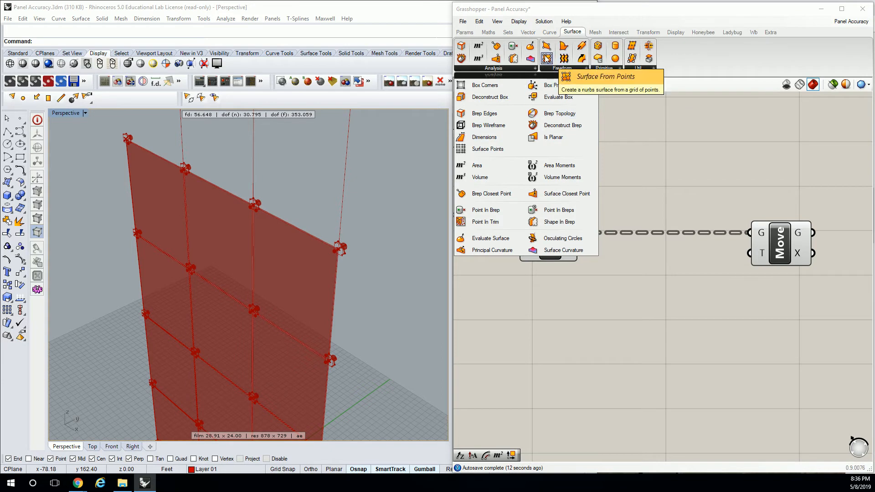
{"action": "left_click_drag", "start_coordinate": [634, 51], "coordinate": [686, 183]}
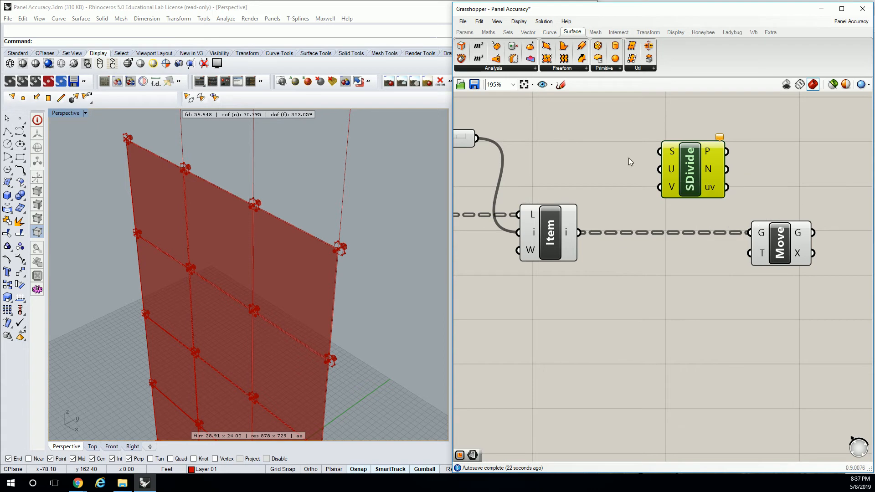
{"action": "left_click", "coordinate": [465, 32]}
{"action": "left_click_drag", "start_coordinate": [580, 60], "coordinate": [604, 164]}
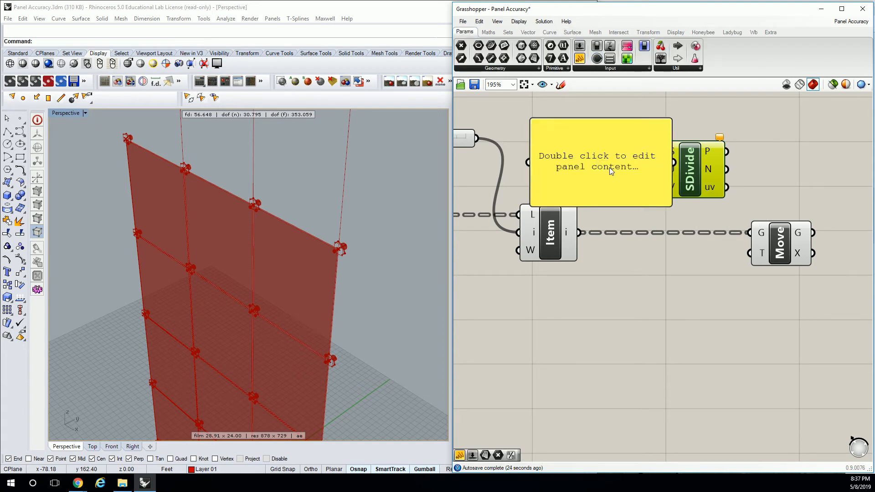
{"action": "double_click", "coordinate": [604, 164]}
{"action": "type", "text": "1"}
{"action": "left_click", "coordinate": [671, 208]}
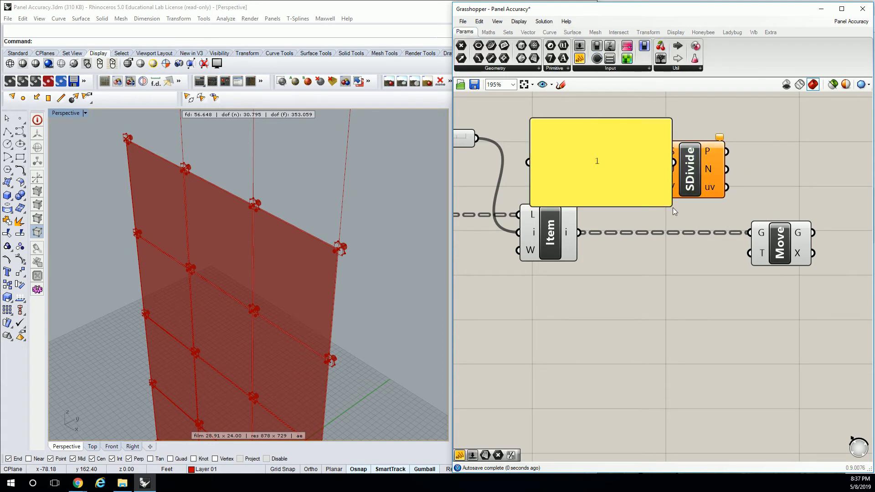
{"action": "mouse_move", "coordinate": [673, 205]}
{"action": "left_mouse_down"}
{"action": "mouse_move", "coordinate": [575, 134]}
{"action": "mouse_move", "coordinate": [612, 181]}
{"action": "mouse_move", "coordinate": [649, 178]}
{"action": "mouse_move", "coordinate": [660, 186]}
{"action": "left_mouse_up"}
{"action": "left_click", "coordinate": [565, 130]}
Connect DeBrep's faces output to the surface input of SDivide
{"action": "right_click_drag", "start_coordinate": [582, 234], "coordinate": [720, 228]}
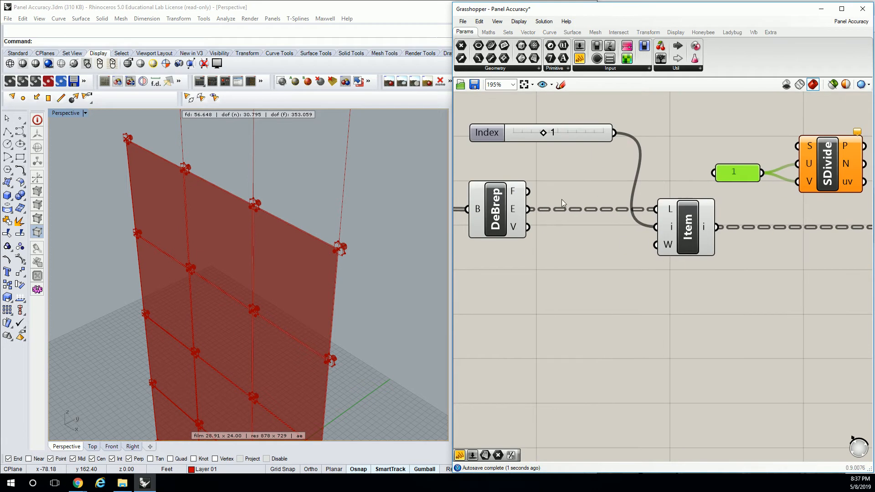
{"action": "left_click_drag", "start_coordinate": [527, 191], "coordinate": [776, 147]}
{"action": "right_click_drag", "start_coordinate": [817, 147], "coordinate": [723, 151]}
{"action": "mouse_move", "coordinate": [751, 171]}
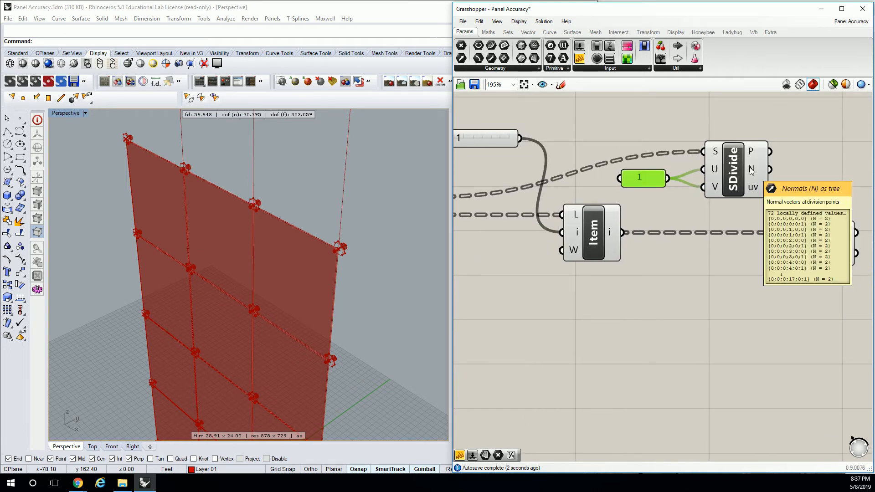
Add a panel beside SDivide and connect the normals output to it to read the vectors
{"action": "right_click_drag", "start_coordinate": [751, 171], "coordinate": [616, 169]}
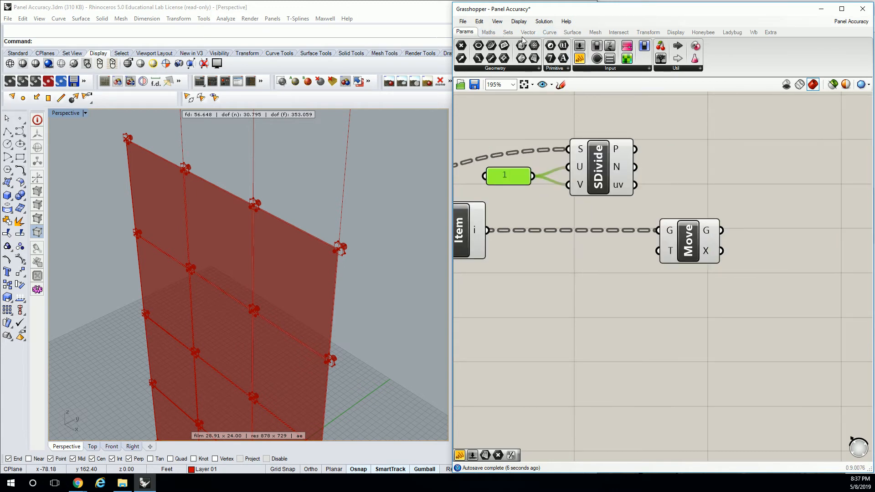
{"action": "left_click", "coordinate": [580, 58]}
{"action": "left_click", "coordinate": [724, 156]}
{"action": "left_click_drag", "start_coordinate": [635, 166], "coordinate": [659, 158]}
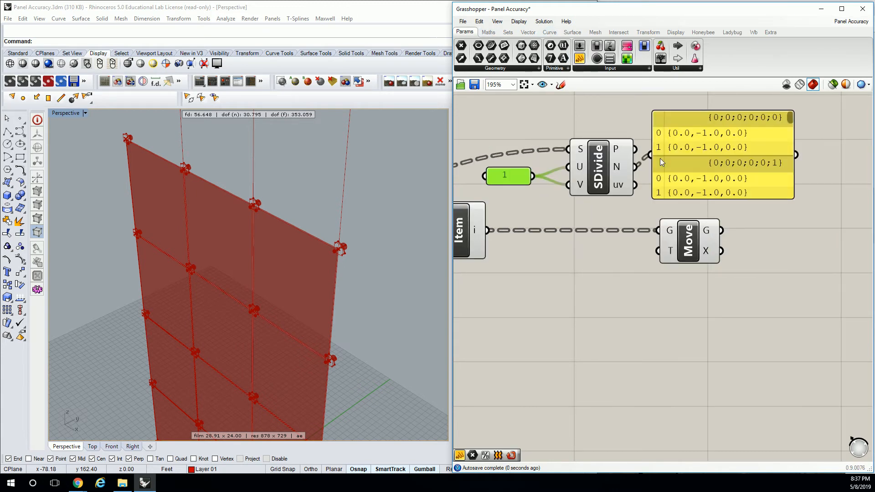
{"action": "right_click_drag", "start_coordinate": [660, 158], "coordinate": [707, 151]}
{"action": "left_click_drag", "start_coordinate": [743, 147], "coordinate": [788, 152]}
{"action": "right_click_drag", "start_coordinate": [786, 152], "coordinate": [767, 149]}
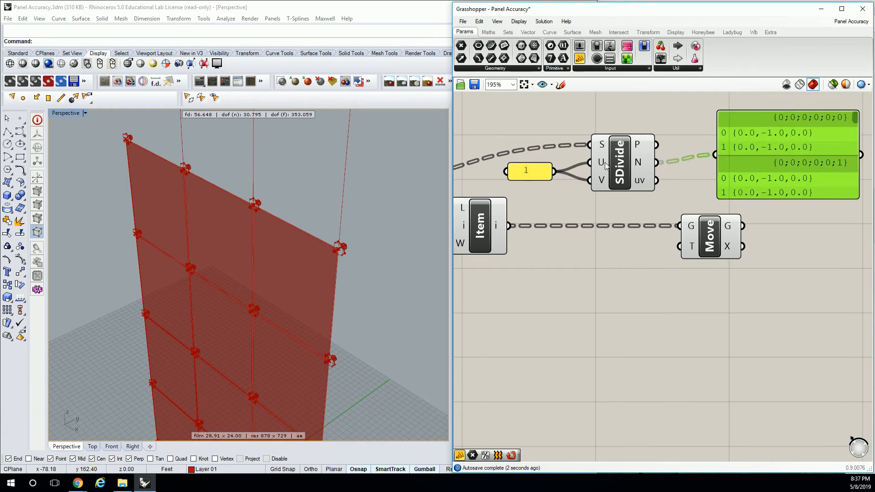
Try a value of 0 in the panel feeding SDivide's U and V counts, and undo that change
{"action": "double_click", "coordinate": [527, 171]}
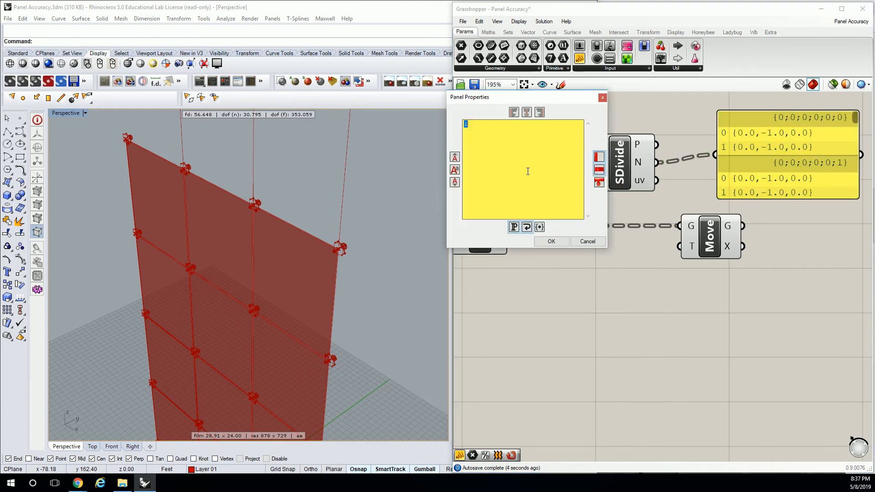
{"action": "left_click", "coordinate": [557, 243]}
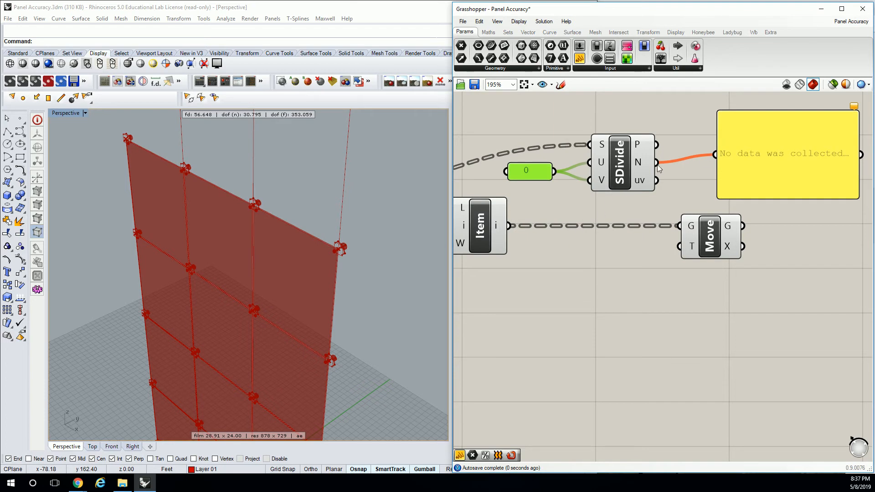
{"action": "key", "text": "ctrl+z"}
{"action": "left_click", "coordinate": [688, 115]}
{"action": "scroll", "coordinate": [686, 115], "scroll_direction": "down", "scroll_amount": 3}
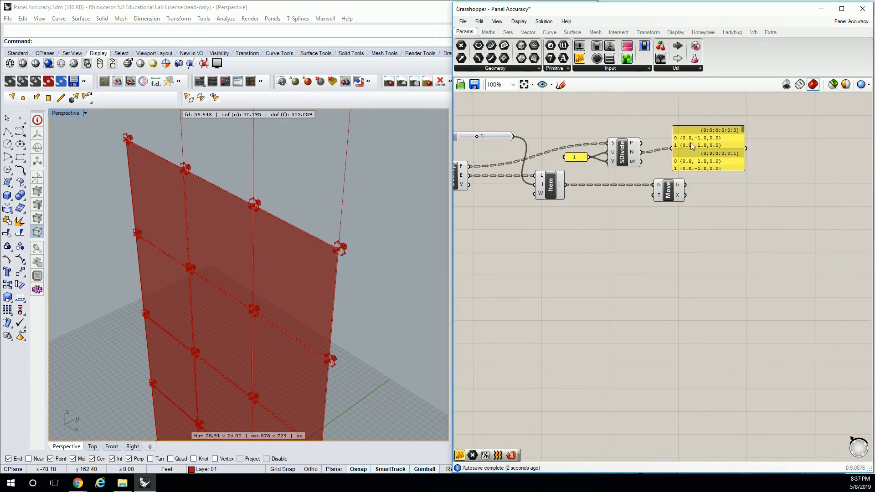
Delete the panel that lists SDivide's normals
{"action": "scroll", "coordinate": [721, 142], "scroll_direction": "up", "scroll_amount": 3}
{"action": "left_click", "coordinate": [718, 157]}
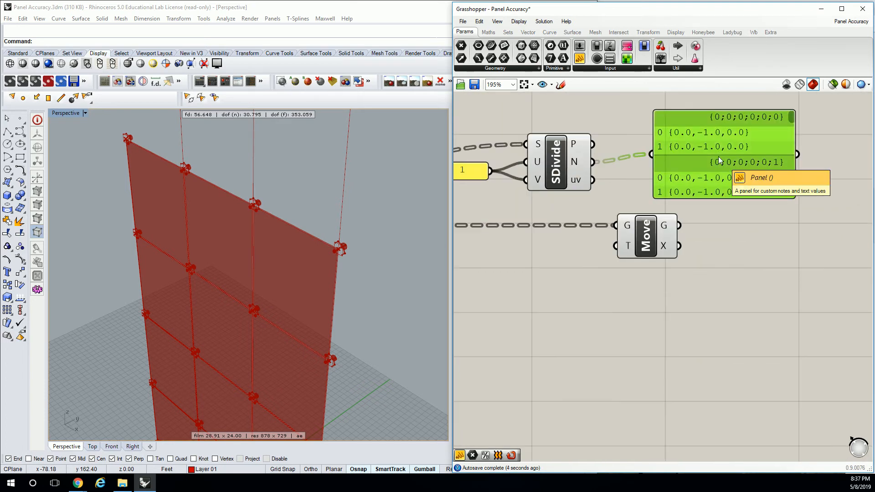
{"action": "key", "text": "Delete"}
{"action": "scroll", "coordinate": [656, 153], "scroll_direction": "down", "scroll_amount": 2}
{"action": "right_click_drag", "start_coordinate": [596, 161], "coordinate": [628, 157]}
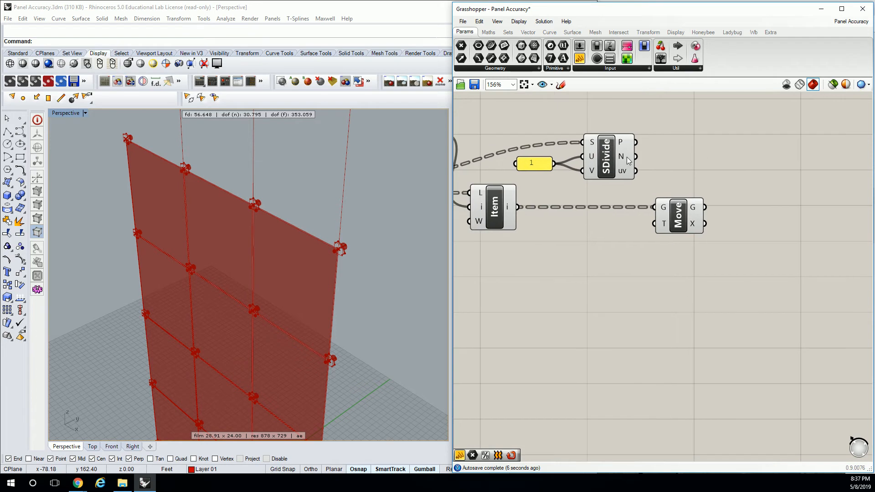
Add a Split List component beside SDivide and connect the normals output to its list input
{"action": "left_click", "coordinate": [510, 68]}
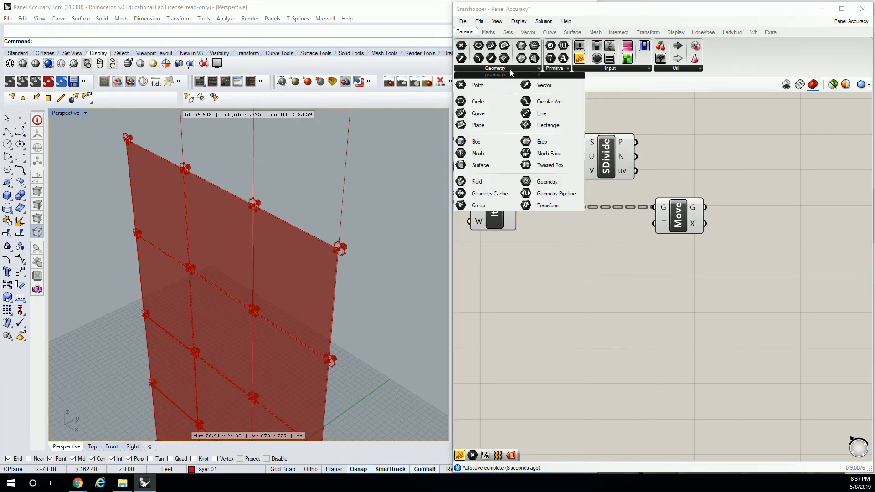
{"action": "left_click", "coordinate": [507, 32]}
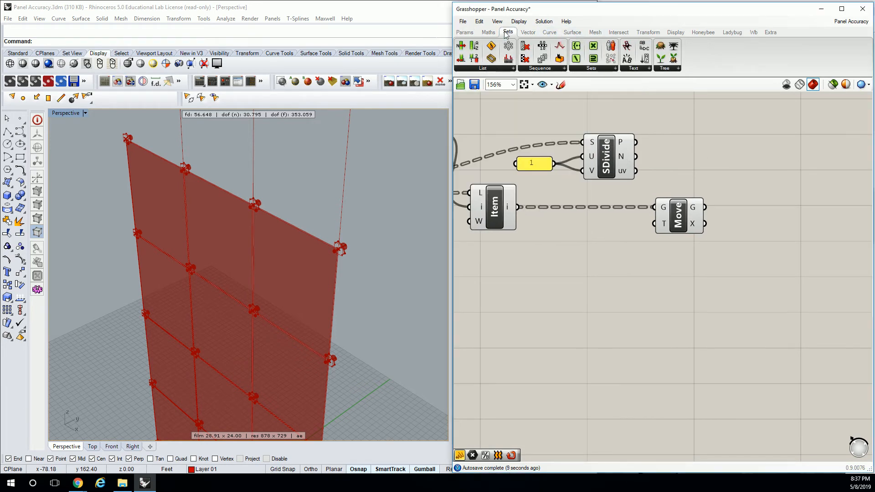
{"action": "left_click", "coordinate": [484, 68]}
{"action": "left_click_drag", "start_coordinate": [538, 120], "coordinate": [743, 156]}
{"action": "left_click_drag", "start_coordinate": [635, 156], "coordinate": [690, 162]}
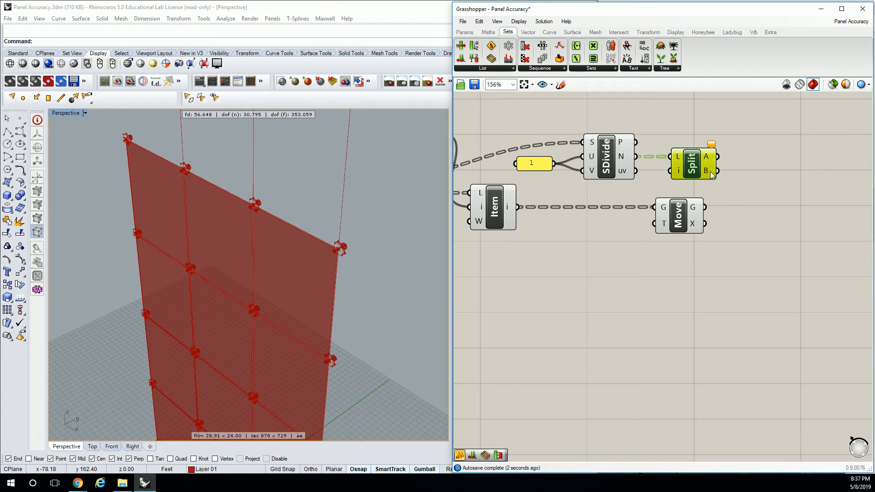
{"action": "right_click_drag", "start_coordinate": [710, 172], "coordinate": [680, 173]}
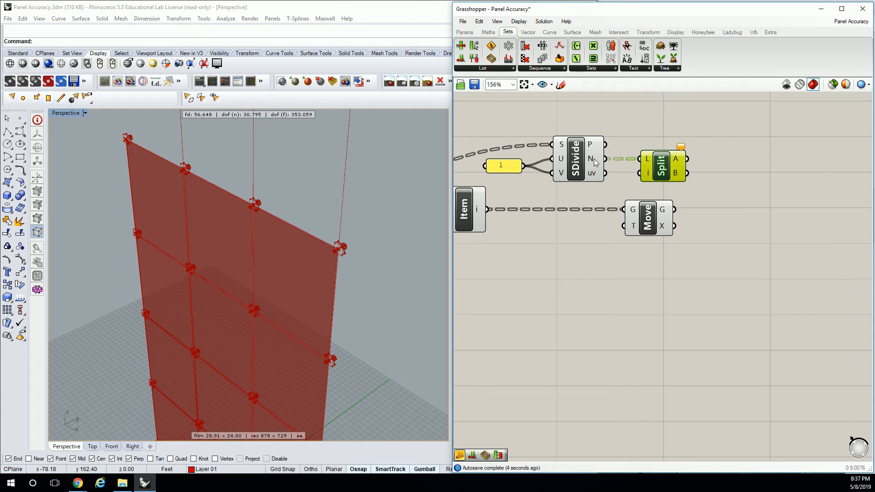
{"action": "mouse_move", "coordinate": [649, 162]}
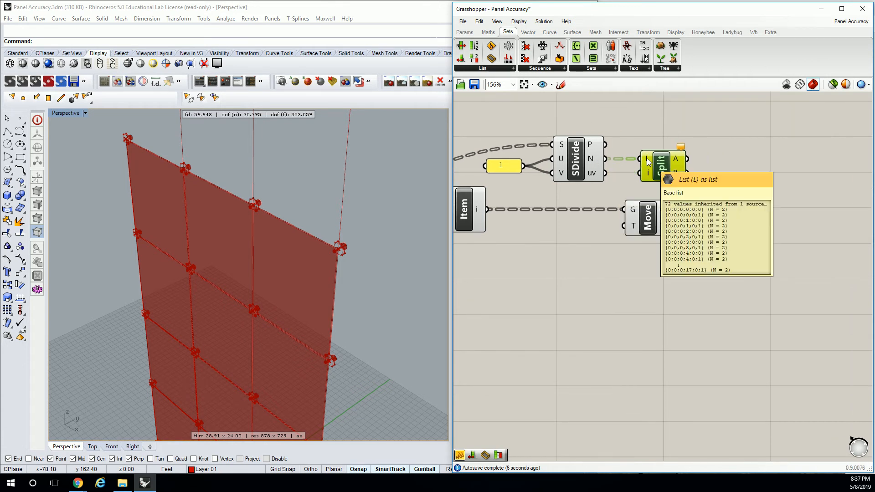
Add a List Item component beside SDivide and feed its list input from the normals output
{"action": "left_click", "coordinate": [483, 68]}
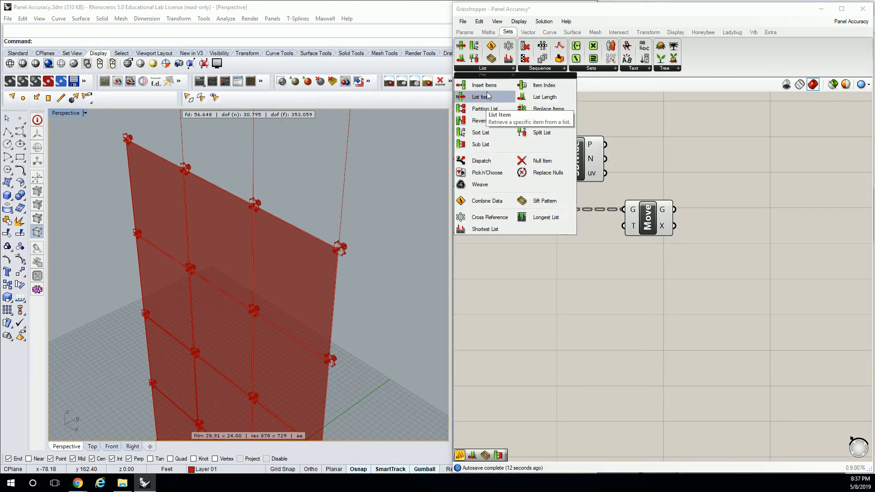
{"action": "left_click_drag", "start_coordinate": [482, 97], "coordinate": [647, 171]}
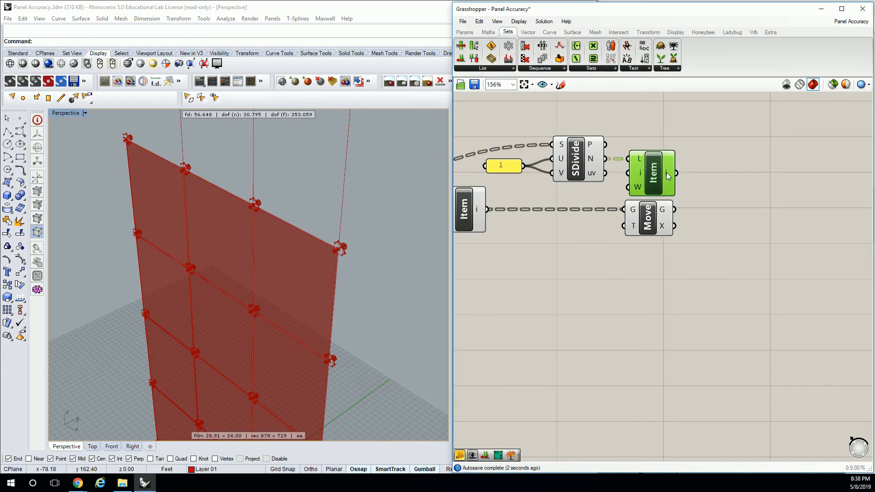
Check the output of the normals' Item component in a temporary panel and delete that panel
{"action": "left_click", "coordinate": [465, 32]}
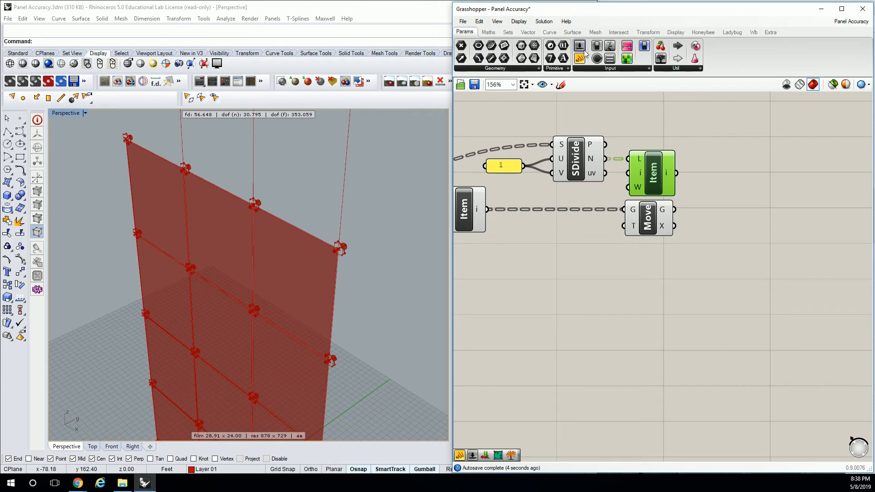
{"action": "left_click_drag", "start_coordinate": [579, 58], "coordinate": [729, 213]}
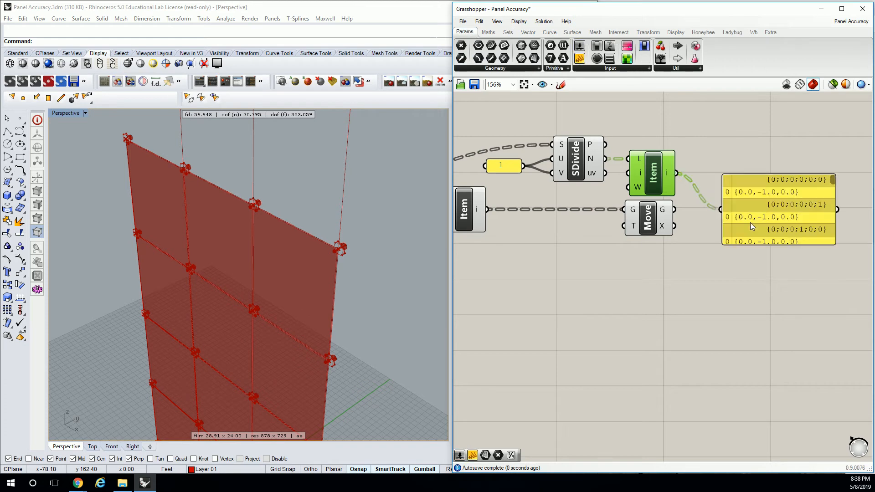
{"action": "left_click_drag", "start_coordinate": [781, 231], "coordinate": [769, 177]}
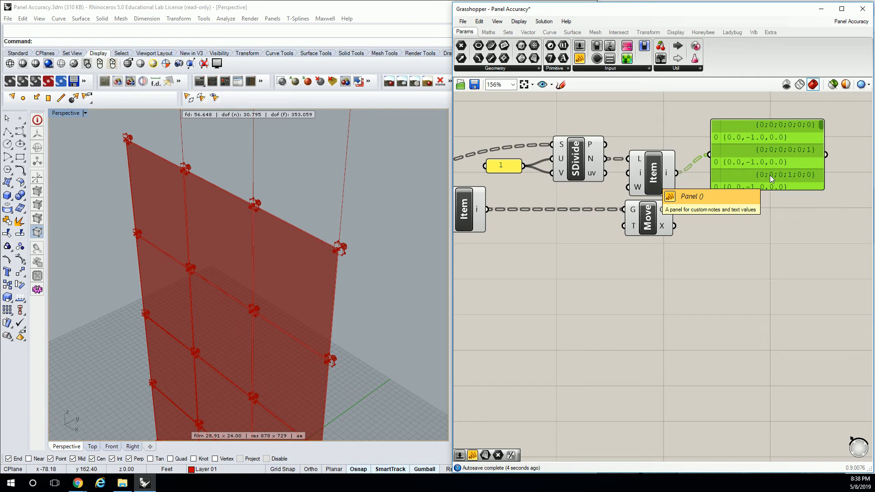
{"action": "key", "text": "Delete"}
Insert an Amplitude component ahead of Move, taking the Item component's normals as its vector and feeding Move's T input
{"action": "left_click_drag", "start_coordinate": [648, 224], "coordinate": [789, 218]}
{"action": "left_click", "coordinate": [702, 236]}
{"action": "double_click", "coordinate": [701, 236]}
{"action": "type", "text": "amp"}
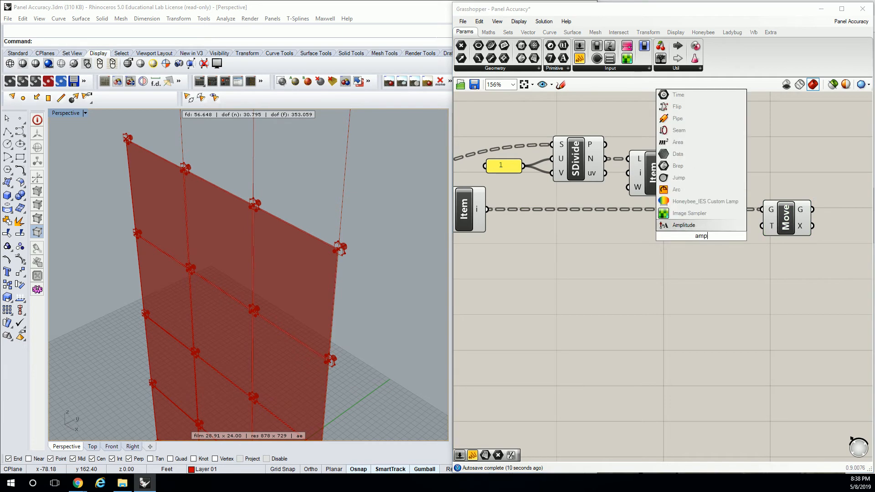
{"action": "left_click", "coordinate": [712, 225]}
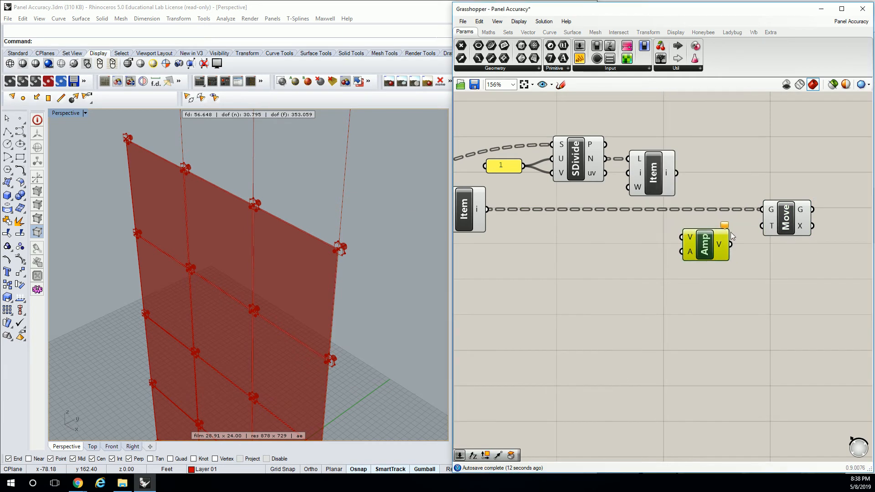
{"action": "left_click_drag", "start_coordinate": [743, 240], "coordinate": [762, 226]}
{"action": "left_click_drag", "start_coordinate": [676, 173], "coordinate": [681, 237]}
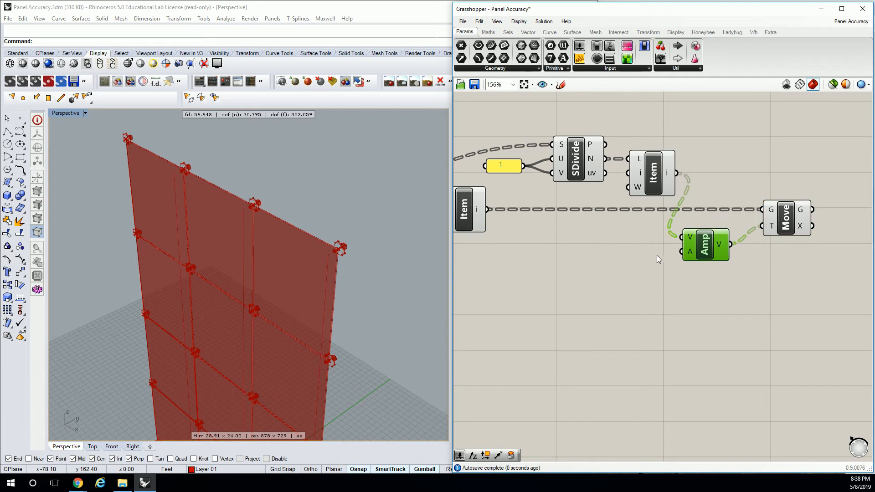
Add a two-decimal number slider ranging from 0 to 2 near the Amp component
{"action": "right_click_drag", "start_coordinate": [600, 259], "coordinate": [641, 254]}
{"action": "double_click", "coordinate": [623, 246]}
{"action": "right_click_drag", "start_coordinate": [283, 238], "coordinate": [238, 209]}
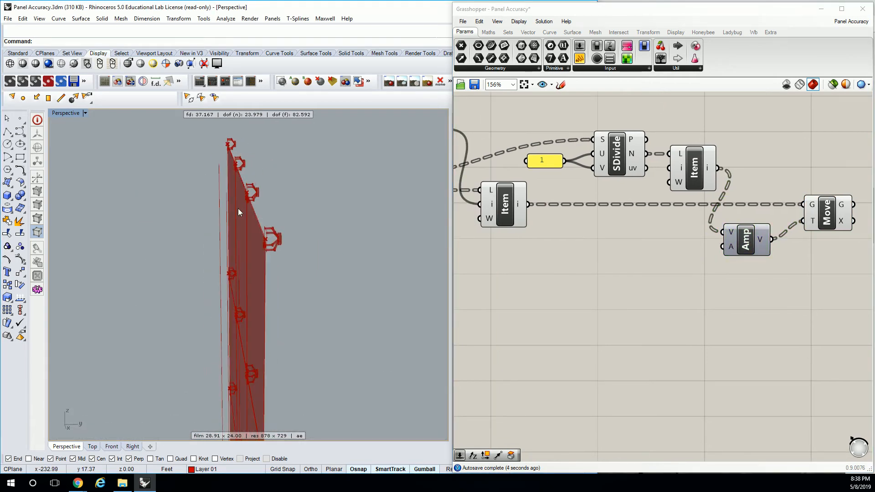
{"action": "double_click", "coordinate": [617, 245]}
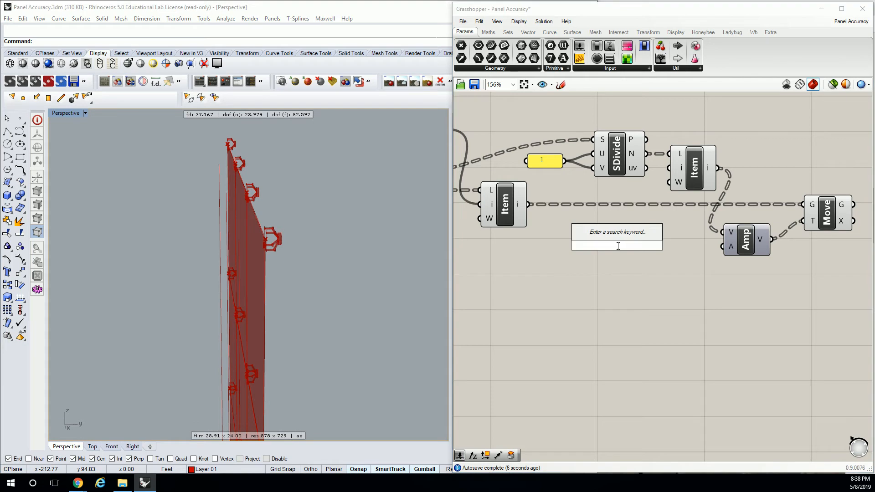
{"action": "type", "text": "0"}
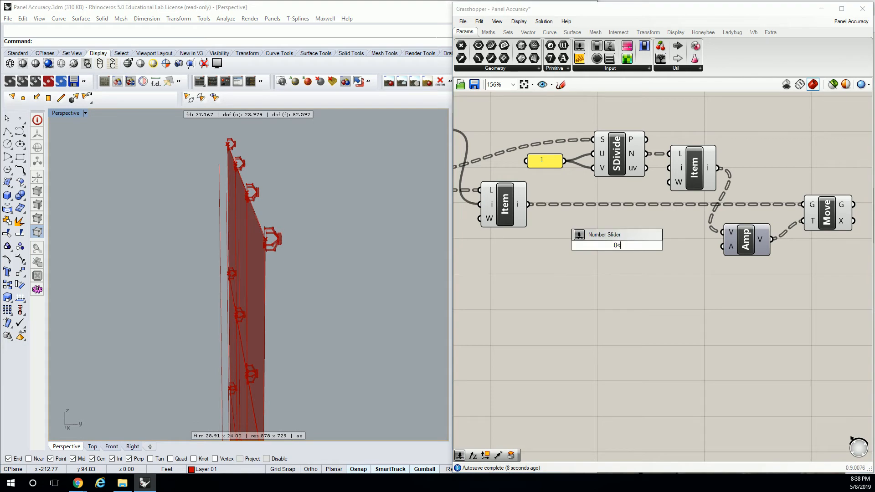
{"action": "type", "text": "<2."}
{"action": "key", "text": "Return"}
{"action": "left_click_drag", "start_coordinate": [677, 245], "coordinate": [672, 249]}
Route the slider through a Negative component into Amp's A input and set the slider to 0.15
{"action": "left_click", "coordinate": [488, 33]}
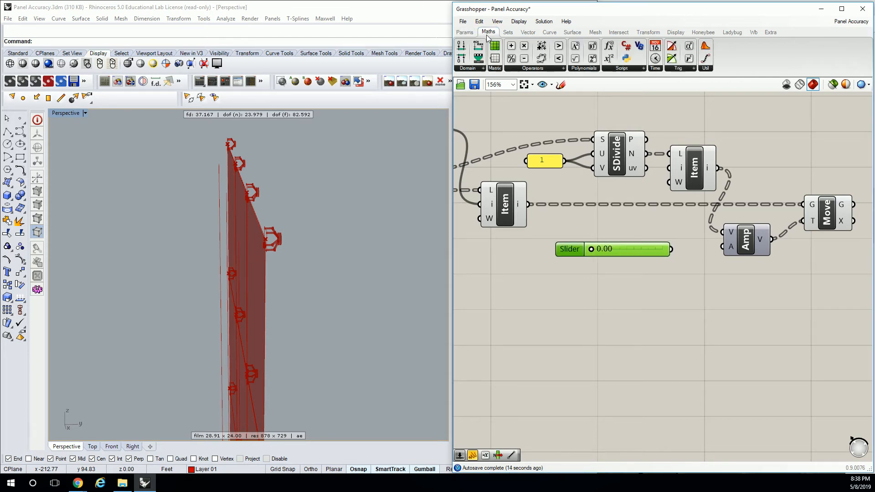
{"action": "left_click", "coordinate": [564, 68]}
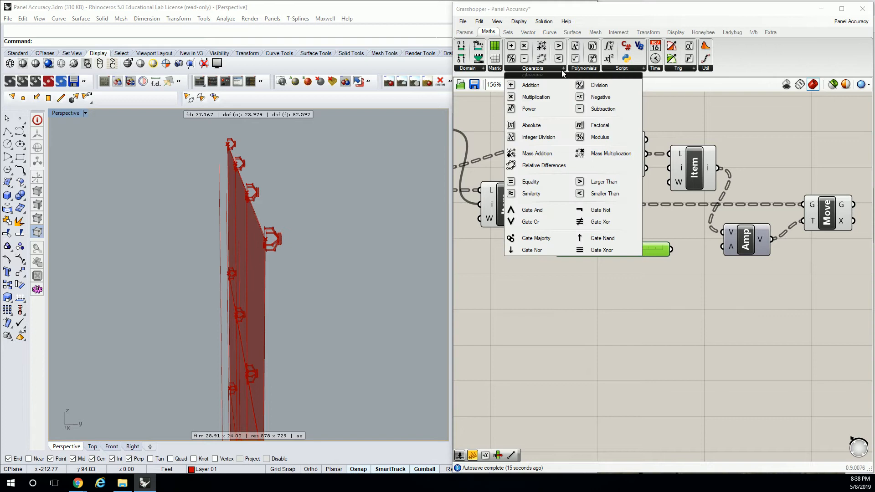
{"action": "left_click", "coordinate": [591, 98]}
{"action": "left_click", "coordinate": [683, 243]}
{"action": "left_click_drag", "start_coordinate": [629, 248], "coordinate": [724, 248]}
{"action": "left_click_drag", "start_coordinate": [557, 249], "coordinate": [562, 250]}
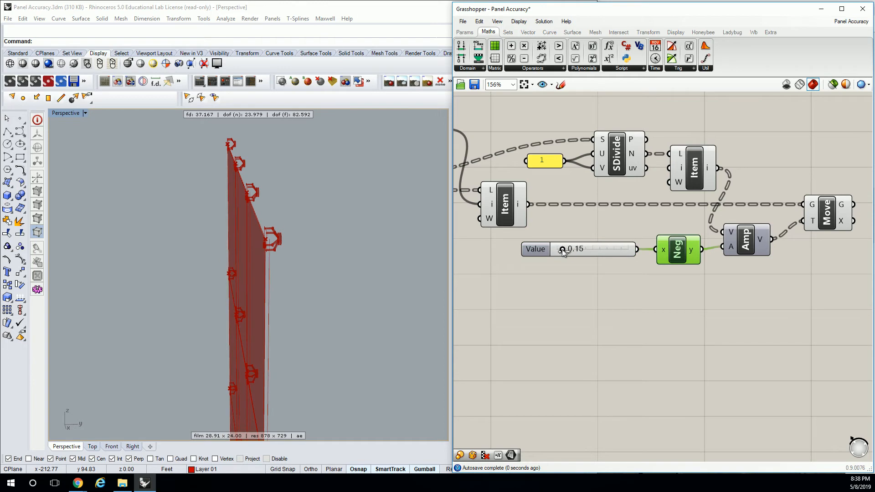
{"action": "right_click_drag", "start_coordinate": [250, 256], "coordinate": [250, 160]}
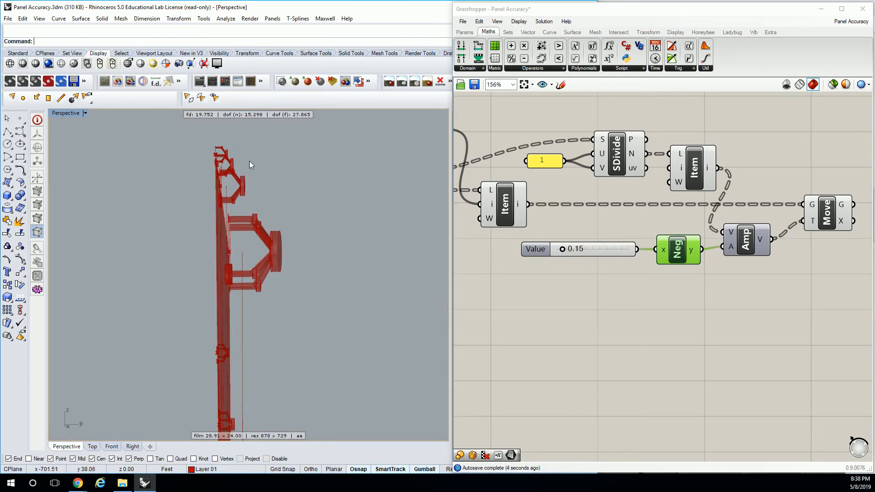
Duplicate the connected slider, Negative, Amplitude and Move components below the originals and set the copied slider to 1.57
{"action": "scroll", "coordinate": [606, 273], "scroll_direction": "down", "scroll_amount": 2}
{"action": "left_click_drag", "start_coordinate": [793, 305], "coordinate": [558, 217]}
{"action": "right_click_drag", "start_coordinate": [689, 244], "coordinate": [638, 225]}
{"action": "key", "text": "ctrl+c"}
{"action": "key", "text": "ctrl+v"}
{"action": "left_click_drag", "start_coordinate": [705, 211], "coordinate": [745, 255]}
{"action": "left_click", "coordinate": [660, 250]}
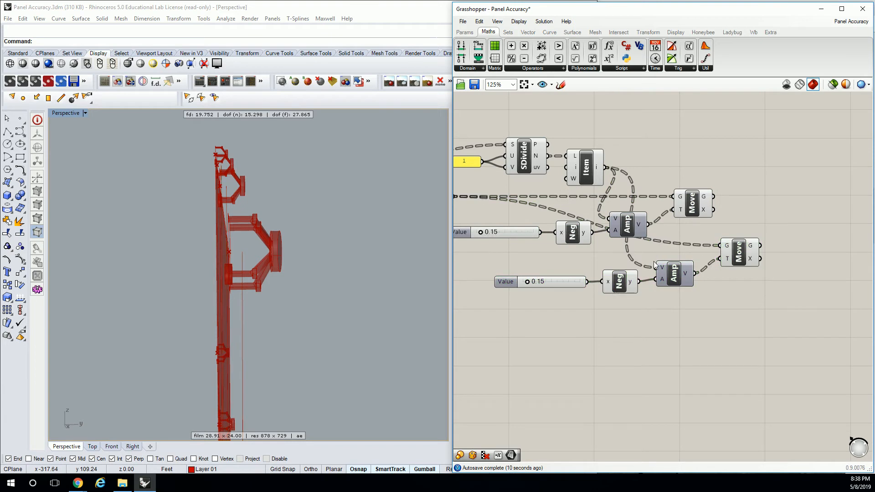
{"action": "left_click_drag", "start_coordinate": [528, 281], "coordinate": [572, 283]}
{"action": "right_click_drag", "start_coordinate": [371, 257], "coordinate": [315, 261]}
Add a Loft component and connect the geometry outputs of both Move components to its curves input
{"action": "right_click_drag", "start_coordinate": [758, 179], "coordinate": [663, 166]}
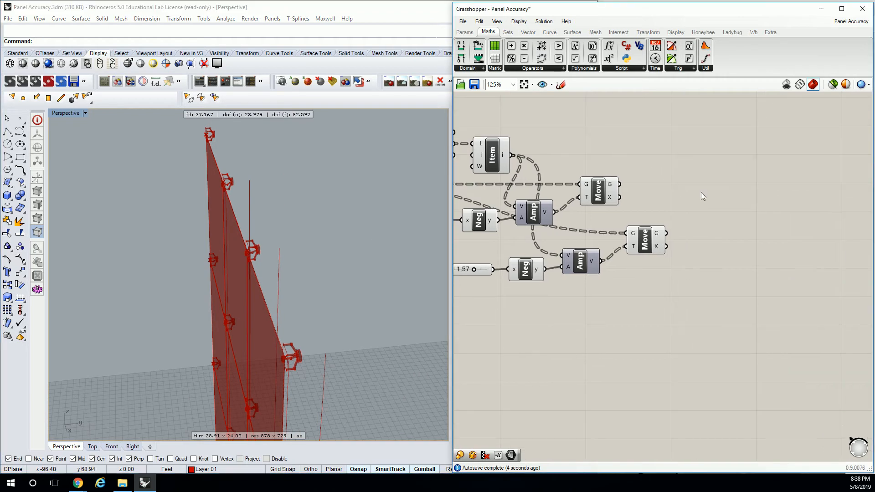
{"action": "double_click", "coordinate": [732, 198]}
{"action": "type", "text": "loft"}
{"action": "key", "text": "Return"}
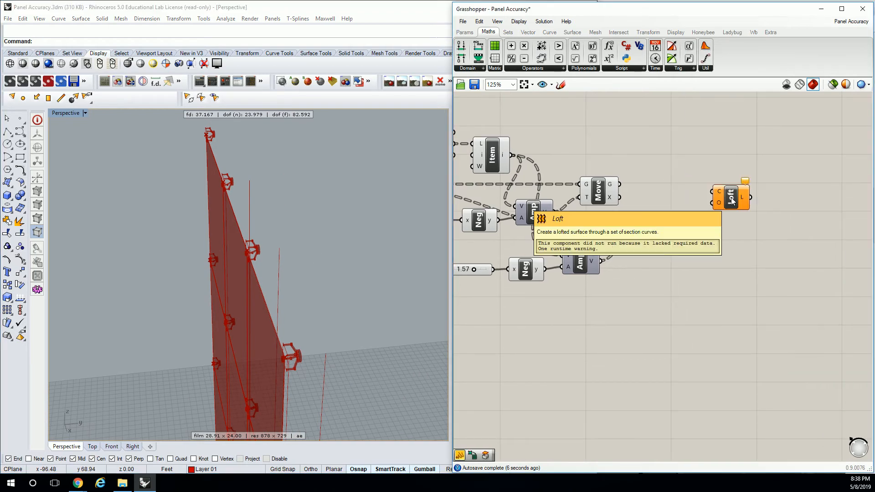
{"action": "left_click_drag", "start_coordinate": [620, 184], "coordinate": [713, 191]}
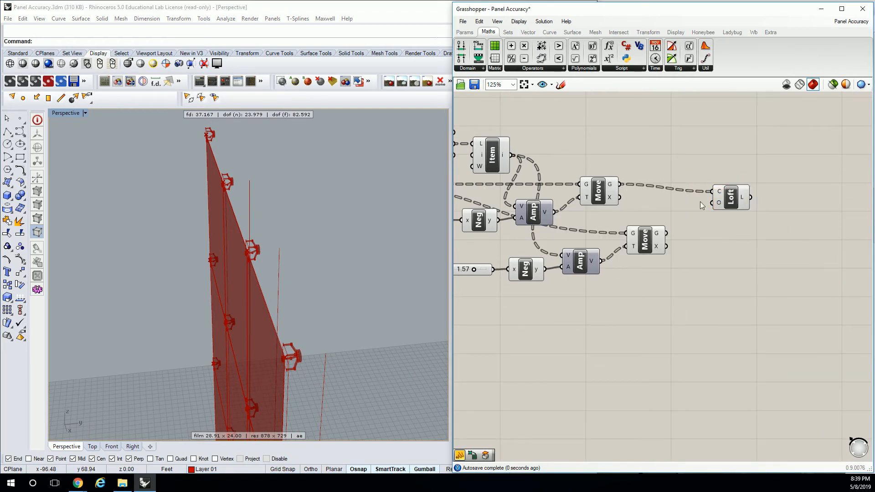
{"action": "left_click_drag", "start_coordinate": [668, 234], "coordinate": [713, 192], "text": "shift"}
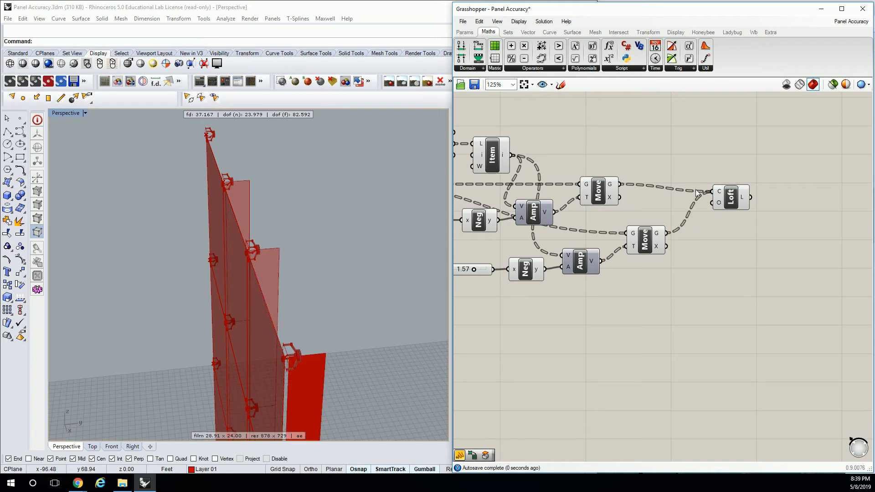
{"action": "right_click_drag", "start_coordinate": [244, 247], "coordinate": [164, 165]}
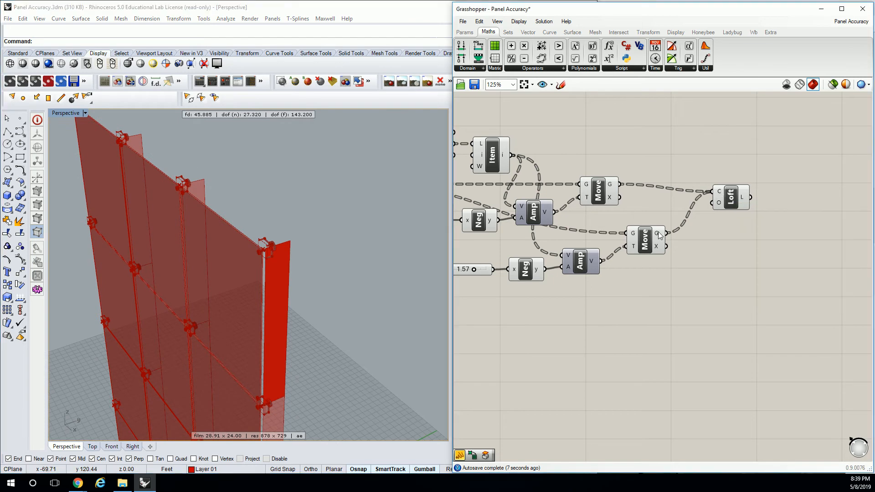
{"action": "mouse_move", "coordinate": [659, 235]}
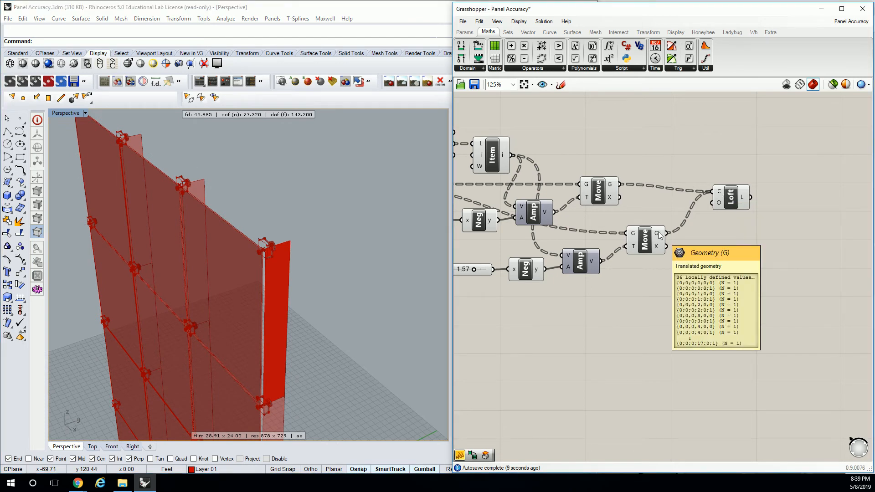
Group all the glass fin components, from Deconstruct Brep to Loft, on the Grasshopper canvas
{"action": "mouse_move", "coordinate": [614, 183]}
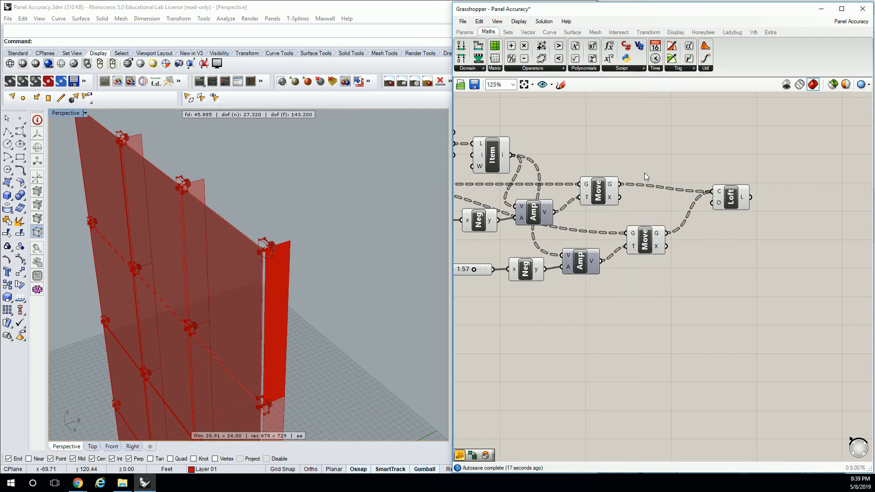
{"action": "scroll", "coordinate": [644, 173], "scroll_direction": "down", "scroll_amount": 2}
{"action": "scroll", "coordinate": [678, 170], "scroll_direction": "down", "scroll_amount": 2}
{"action": "right_click_drag", "start_coordinate": [354, 218], "coordinate": [313, 254]}
{"action": "scroll", "coordinate": [591, 130], "scroll_direction": "down", "scroll_amount": 1}
{"action": "scroll", "coordinate": [726, 176], "scroll_direction": "up", "scroll_amount": 3}
{"action": "right_click_drag", "start_coordinate": [594, 131], "coordinate": [707, 162]}
{"action": "scroll", "coordinate": [807, 173], "scroll_direction": "down", "scroll_amount": 2}
{"action": "left_click_drag", "start_coordinate": [871, 151], "coordinate": [582, 272]}
{"action": "left_click_drag", "start_coordinate": [835, 144], "coordinate": [515, 300]}
{"action": "key", "text": "ctrl+g"}
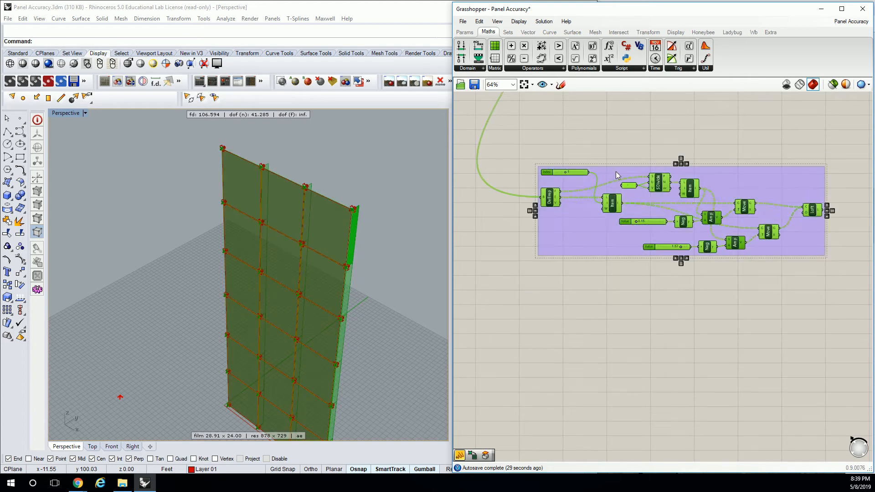
Name the new component group FIN
{"action": "left_click", "coordinate": [710, 170]}
{"action": "right_click", "coordinate": [738, 172]}
{"action": "type", "text": "FIN"}
{"action": "key", "text": "Return"}
Examine a spider connector where the fin meets the facade, and the original connector model standing apart from it
{"action": "right_click_drag", "start_coordinate": [353, 201], "coordinate": [345, 220]}
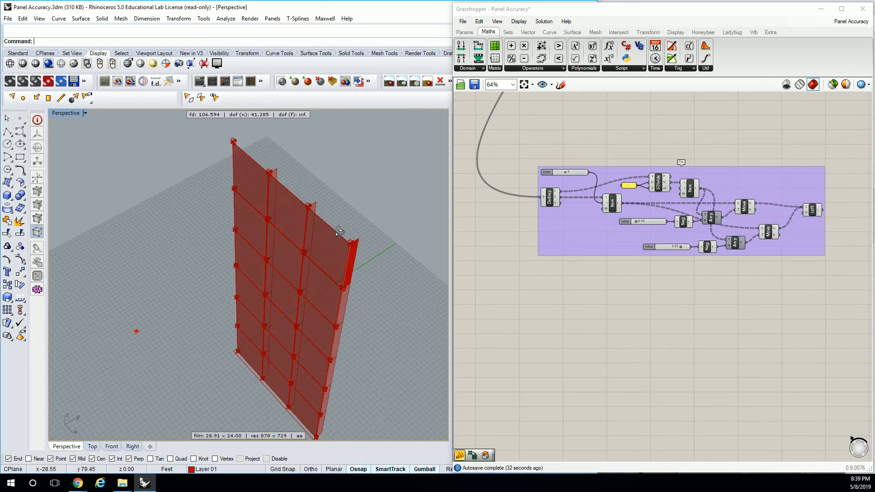
{"action": "scroll", "coordinate": [321, 198], "scroll_direction": "up", "scroll_amount": 11}
{"action": "mouse_move", "coordinate": [264, 228]}
{"action": "right_mouse_down"}
{"action": "mouse_move", "coordinate": [320, 228]}
{"action": "mouse_move", "coordinate": [244, 313]}
{"action": "mouse_move", "coordinate": [302, 170]}
{"action": "mouse_move", "coordinate": [254, 214]}
{"action": "right_mouse_up"}
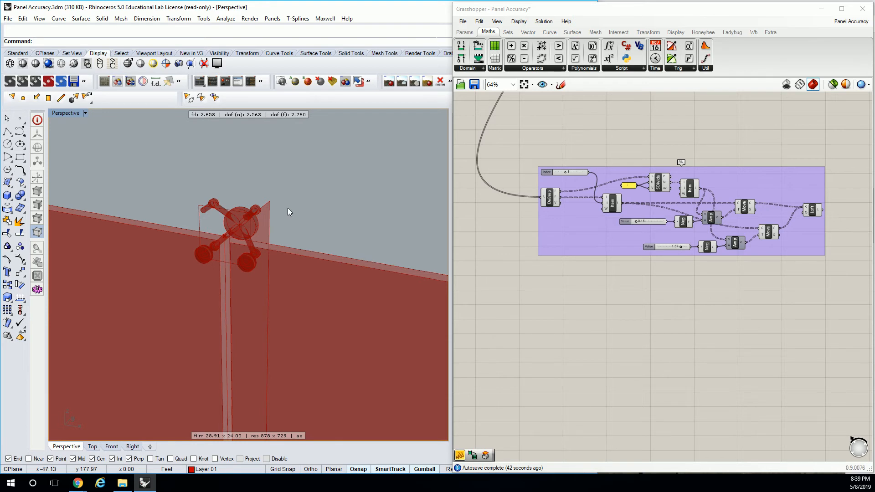
{"action": "scroll", "coordinate": [313, 168], "scroll_direction": "down", "scroll_amount": 20}
{"action": "scroll", "coordinate": [196, 273], "scroll_direction": "up", "scroll_amount": 15}
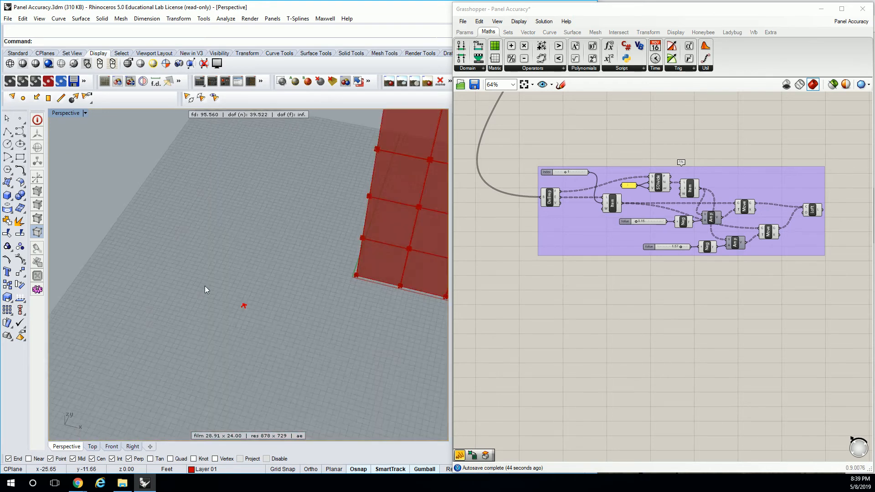
{"action": "left_click_drag", "start_coordinate": [230, 296], "coordinate": [316, 348]}
{"action": "type", "text": "zs"}
{"action": "key", "text": "Return"}
{"action": "key", "text": "Escape"}
{"action": "right_click_drag", "start_coordinate": [272, 271], "coordinate": [275, 313]}
{"action": "scroll", "coordinate": [272, 272], "scroll_direction": "down", "scroll_amount": 6}
{"action": "left_click", "coordinate": [273, 270]}
{"action": "right_click_drag", "start_coordinate": [272, 270], "coordinate": [241, 264]}
{"action": "scroll", "coordinate": [265, 220], "scroll_direction": "up", "scroll_amount": 6}
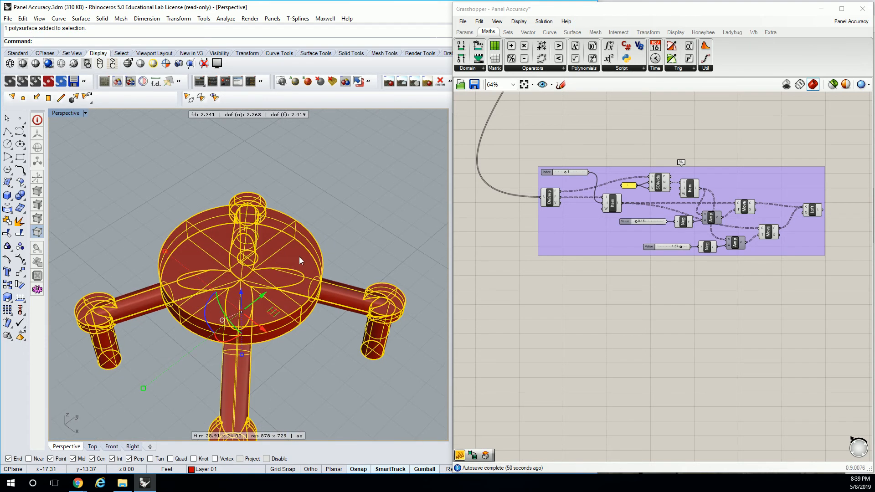
Select the original spider connector's polysurface rather than its curve and explode it
{"action": "left_click", "coordinate": [318, 347]}
{"action": "left_click", "coordinate": [321, 254]}
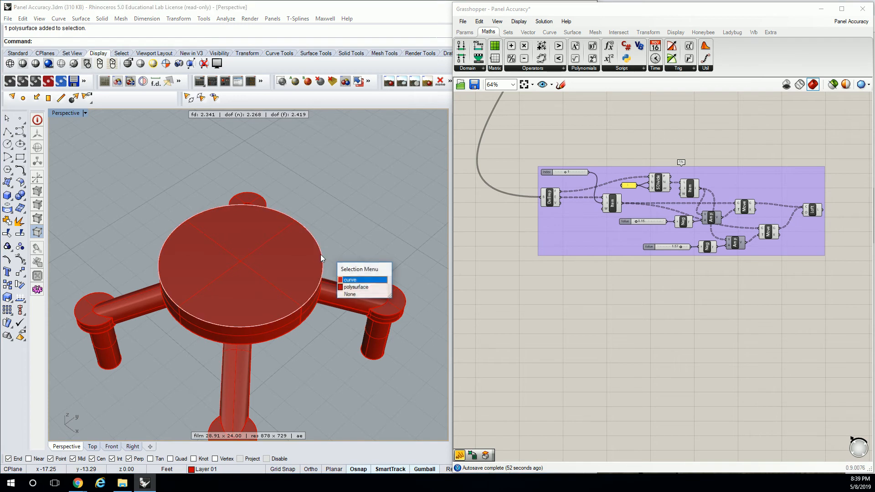
{"action": "left_click", "coordinate": [359, 287]}
{"action": "type", "text": "Explode"}
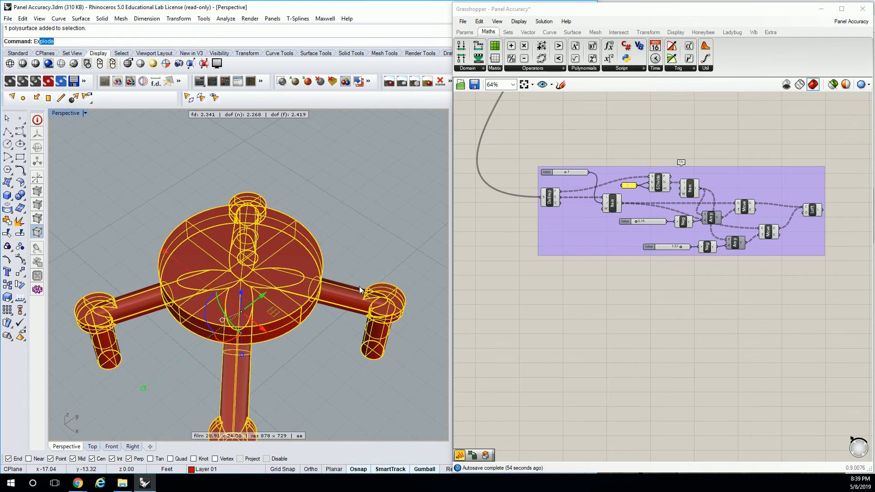
{"action": "key", "text": "Return"}
Delete the central disc and the rear arm of the exploded connector
{"action": "left_click", "coordinate": [300, 249]}
{"action": "key", "text": "Delete"}
{"action": "left_click", "coordinate": [219, 237]}
{"action": "key", "text": "Delete"}
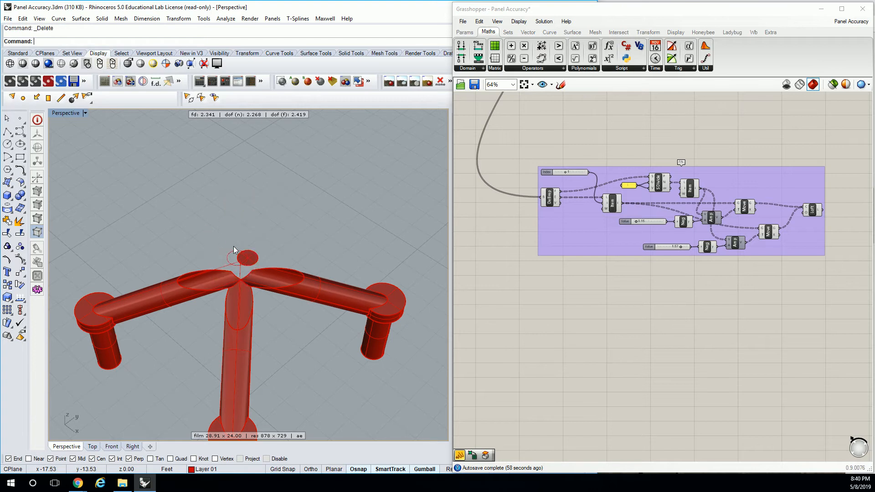
Delete the connector's front arm and the leftover circular end piece behind the center
{"action": "scroll", "coordinate": [288, 321], "scroll_direction": "down", "scroll_amount": 4}
{"action": "left_click_drag", "start_coordinate": [264, 384], "coordinate": [263, 386]}
{"action": "key", "text": "Delete"}
{"action": "scroll", "coordinate": [276, 270], "scroll_direction": "up", "scroll_amount": 5}
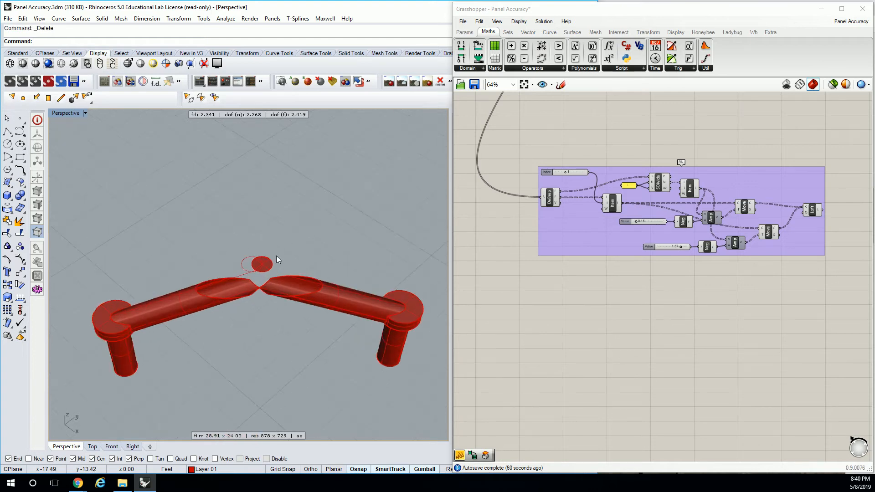
{"action": "left_click_drag", "start_coordinate": [223, 288], "coordinate": [225, 285]}
{"action": "key", "text": "Delete"}
Raise the circular end cap of one leg above its elbow and rotate it 45 degrees
{"action": "scroll", "coordinate": [236, 282], "scroll_direction": "down", "scroll_amount": 8}
{"action": "right_click_drag", "start_coordinate": [236, 281], "coordinate": [279, 311]}
{"action": "scroll", "coordinate": [234, 280], "scroll_direction": "up", "scroll_amount": 6}
{"action": "scroll", "coordinate": [234, 281], "scroll_direction": "up", "scroll_amount": 2}
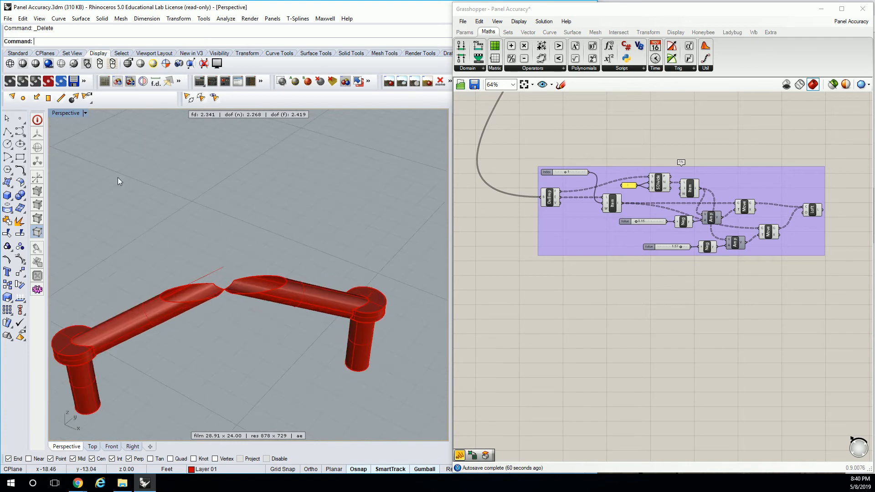
{"action": "right_click_drag", "start_coordinate": [97, 378], "coordinate": [211, 284]}
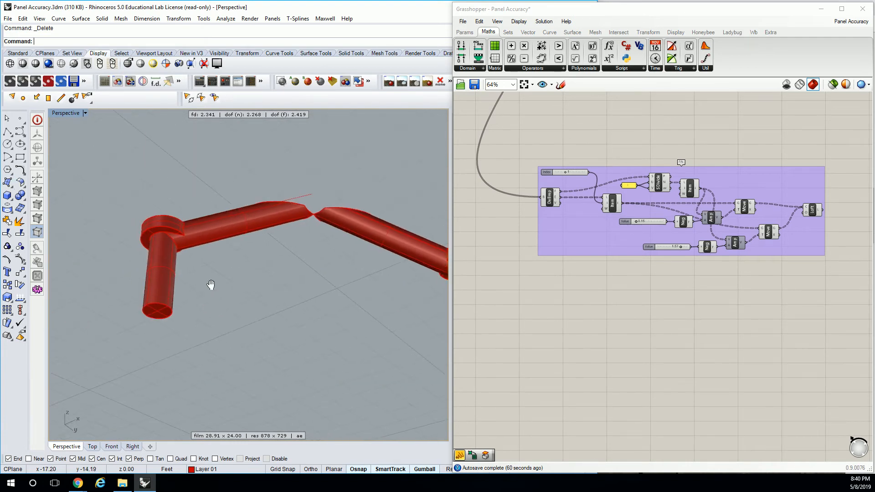
{"action": "left_click", "coordinate": [158, 311], "text": "ctrl+shift"}
{"action": "right_click_drag", "start_coordinate": [158, 311], "coordinate": [165, 301]}
{"action": "left_click_drag", "start_coordinate": [164, 293], "coordinate": [164, 161]}
{"action": "right_click_drag", "start_coordinate": [166, 164], "coordinate": [199, 292]}
{"action": "left_click", "coordinate": [137, 329]}
{"action": "type", "text": "45"}
{"action": "key", "text": "Return"}
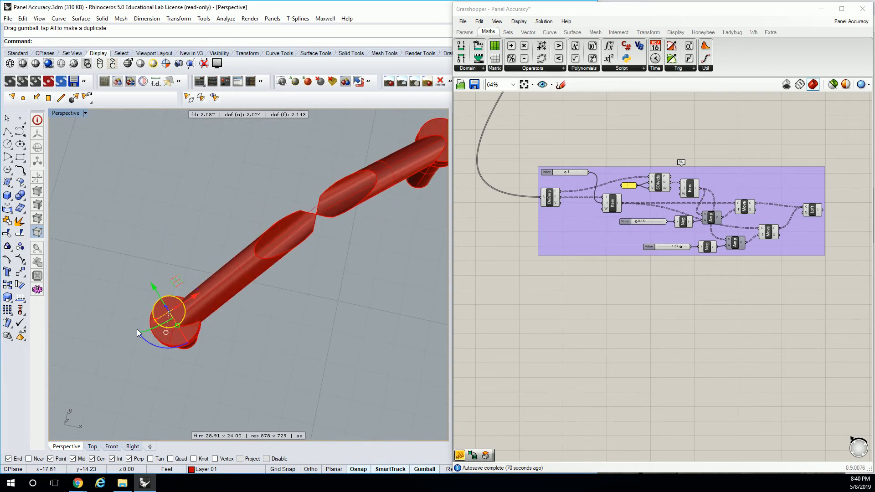
Rotate the raised circular cap 90 degrees and extrude it into a horizontal cylinder spanning both arms
{"action": "right_click_drag", "start_coordinate": [195, 295], "coordinate": [172, 223]}
{"action": "left_click", "coordinate": [130, 207]}
{"action": "type", "text": "90"}
{"action": "key", "text": "Return"}
{"action": "scroll", "coordinate": [182, 226], "scroll_direction": "down", "scroll_amount": 3}
{"action": "left_click_drag", "start_coordinate": [195, 224], "coordinate": [355, 202]}
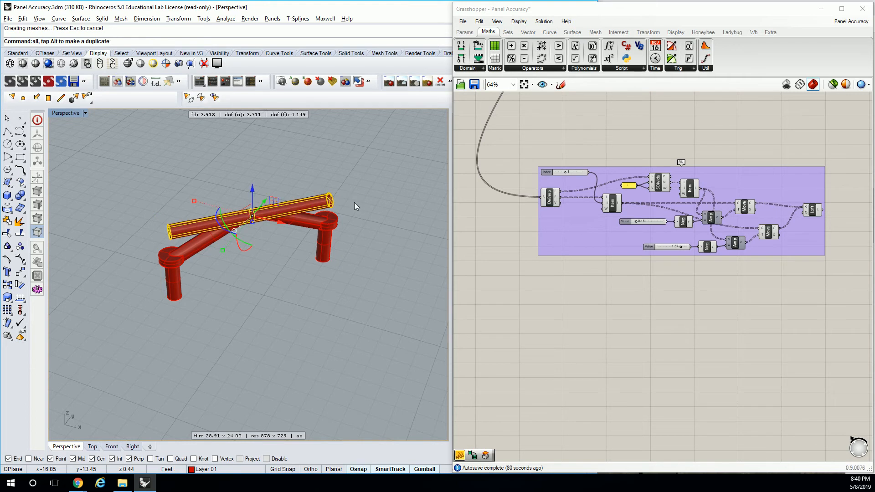
Shift the horizontal cylinder slightly sideways to align it with the two arms
{"action": "right_click_drag", "start_coordinate": [349, 217], "coordinate": [274, 276]}
{"action": "left_click", "coordinate": [274, 276]}
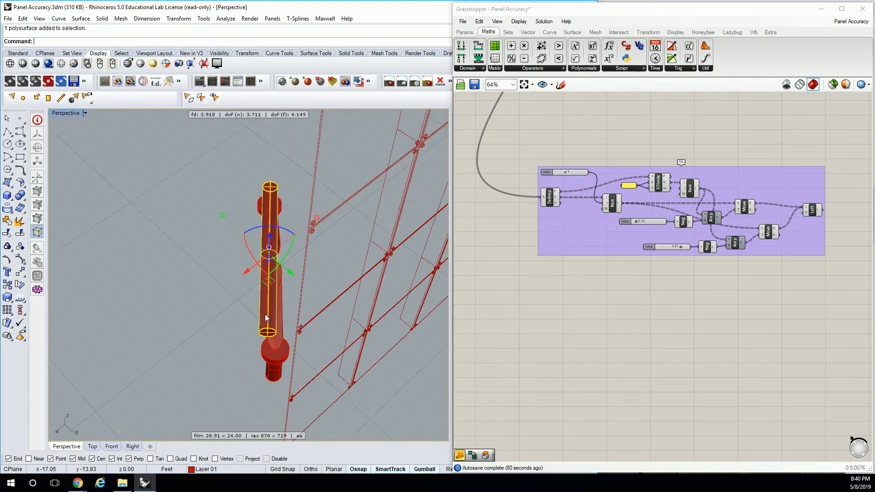
{"action": "left_click_drag", "start_coordinate": [287, 266], "coordinate": [291, 268]}
{"action": "right_click_drag", "start_coordinate": [290, 266], "coordinate": [201, 220]}
{"action": "scroll", "coordinate": [201, 220], "scroll_direction": "up", "scroll_amount": 6}
Try to scale the cylinder about its middle, entering 1.2 for the second reference, and undo the scaling
{"action": "type", "text": "scale"}
{"action": "key", "text": "Return"}
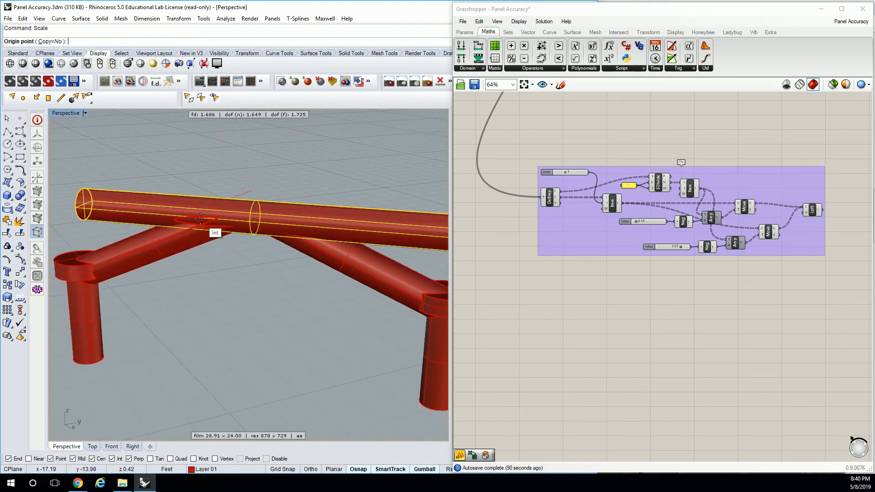
{"action": "left_click", "coordinate": [252, 226]}
{"action": "left_click", "coordinate": [267, 216]}
{"action": "scroll", "coordinate": [269, 218], "scroll_direction": "down", "scroll_amount": 3}
{"action": "scroll", "coordinate": [271, 219], "scroll_direction": "up", "scroll_amount": 5}
{"action": "scroll", "coordinate": [275, 220], "scroll_direction": "down", "scroll_amount": 4}
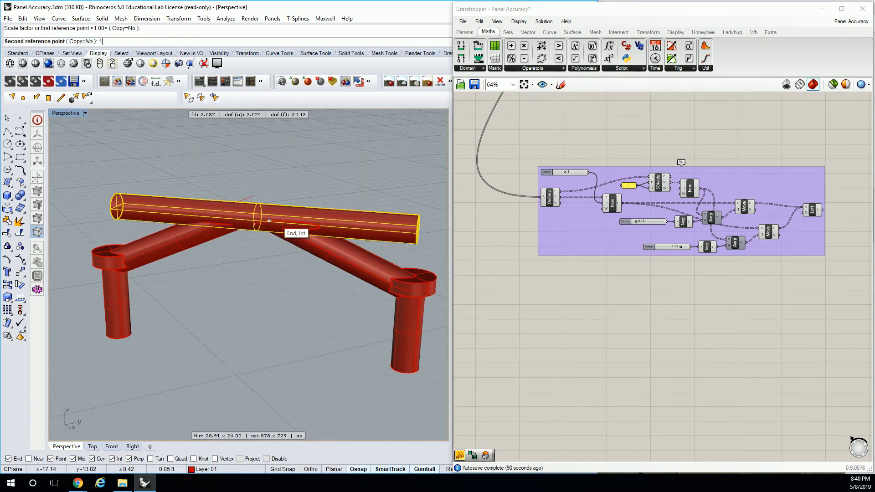
{"action": "type", "text": "1.2"}
{"action": "key", "text": "Return"}
{"action": "key", "text": "ctrl+z"}
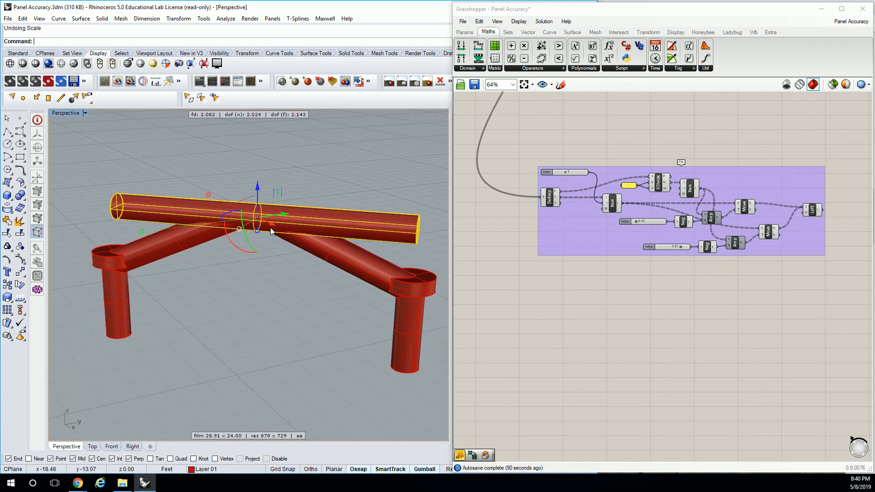
Enlarge the cylinder with Scale about its middle section, using picked reference points
{"action": "scroll", "coordinate": [268, 217], "scroll_direction": "up", "scroll_amount": 3}
{"action": "scroll", "coordinate": [266, 221], "scroll_direction": "down", "scroll_amount": 4}
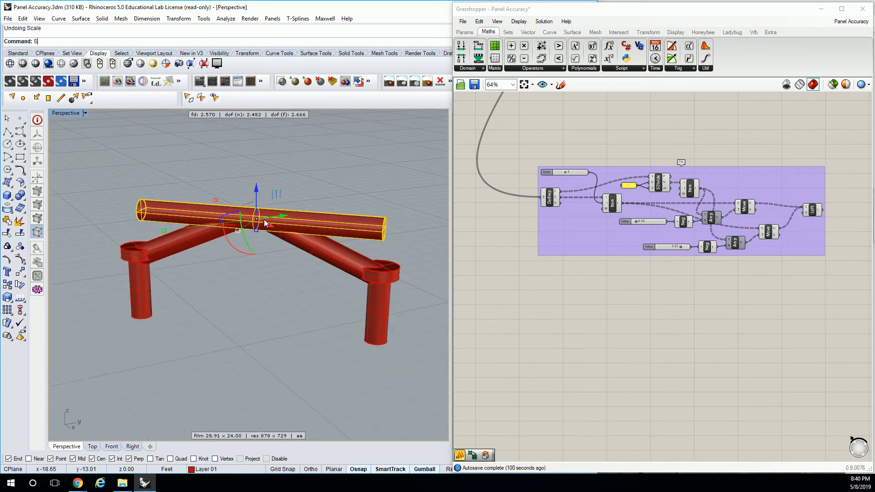
{"action": "key", "text": "Return"}
{"action": "scroll", "coordinate": [253, 235], "scroll_direction": "up", "scroll_amount": 5}
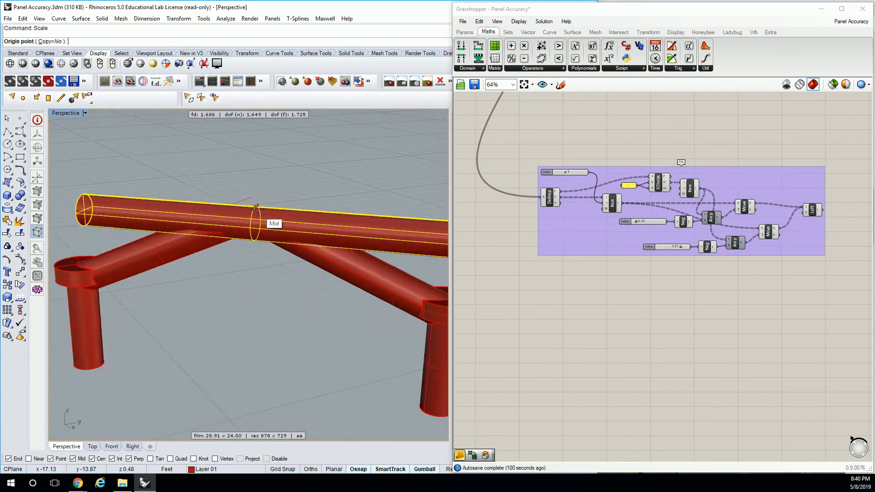
{"action": "left_click", "coordinate": [251, 238]}
{"action": "left_click", "coordinate": [249, 252]}
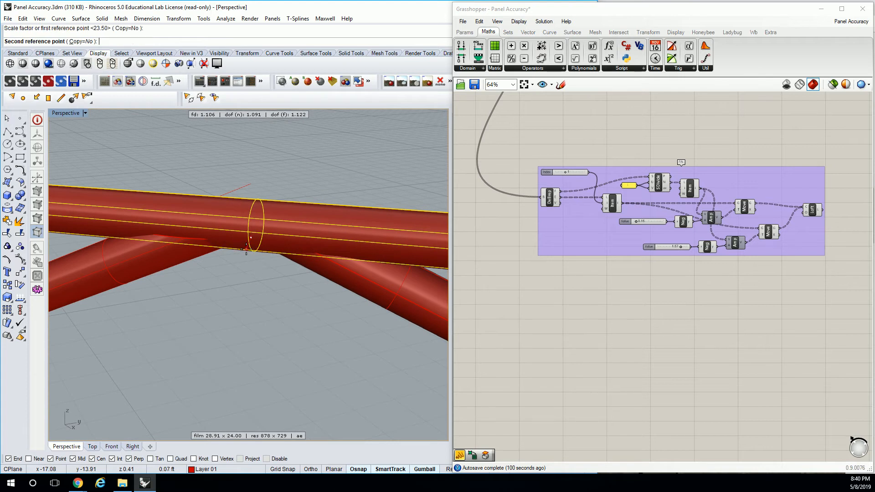
{"action": "scroll", "coordinate": [244, 254], "scroll_direction": "down", "scroll_amount": 3}
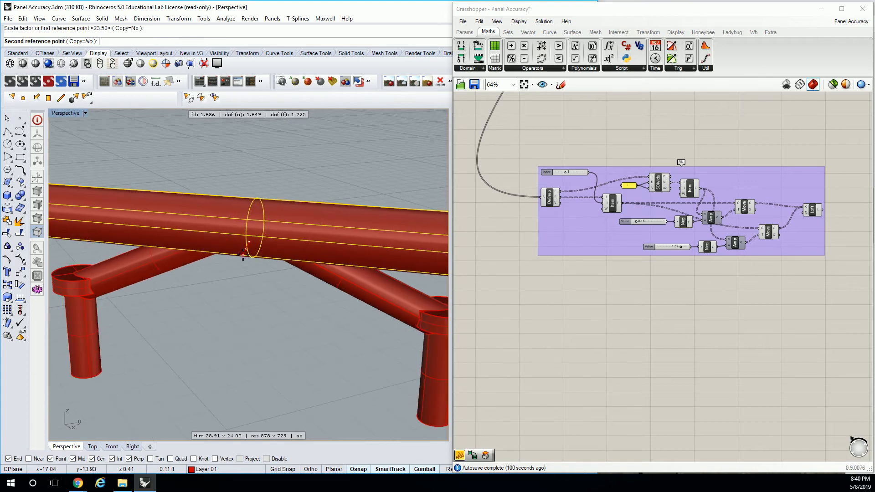
{"action": "left_click", "coordinate": [254, 252]}
{"action": "type", "text": "Scale"}
{"action": "key", "text": "Return"}
{"action": "left_click", "coordinate": [256, 242]}
{"action": "left_click", "coordinate": [257, 244]}
{"action": "scroll", "coordinate": [269, 244], "scroll_direction": "up", "scroll_amount": 3}
{"action": "scroll", "coordinate": [270, 244], "scroll_direction": "down", "scroll_amount": 5}
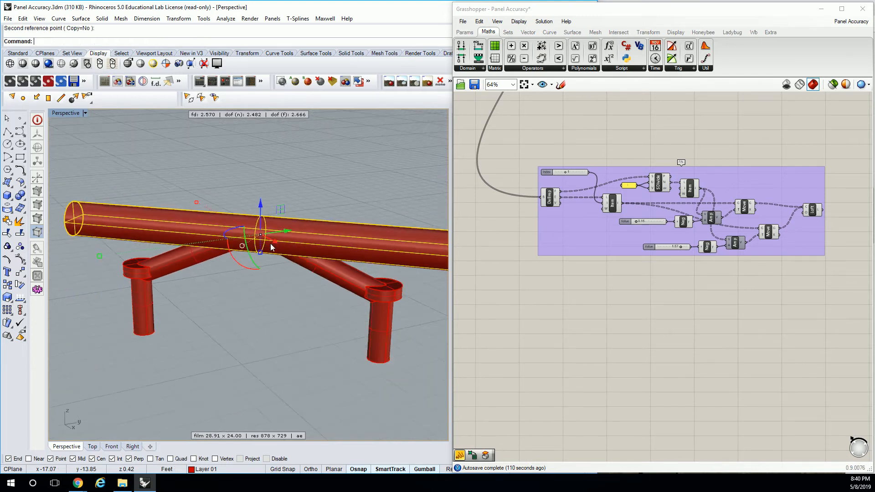
{"action": "left_click", "coordinate": [269, 245]}
Try to move the end face of the enlarged cylinder to change its length
{"action": "scroll", "coordinate": [278, 246], "scroll_direction": "down", "scroll_amount": 6}
{"action": "right_click_drag", "start_coordinate": [297, 248], "coordinate": [160, 231]}
{"action": "scroll", "coordinate": [206, 241], "scroll_direction": "up", "scroll_amount": 4}
{"action": "key", "text": "Escape"}
{"action": "right_click_drag", "start_coordinate": [240, 250], "coordinate": [251, 273]}
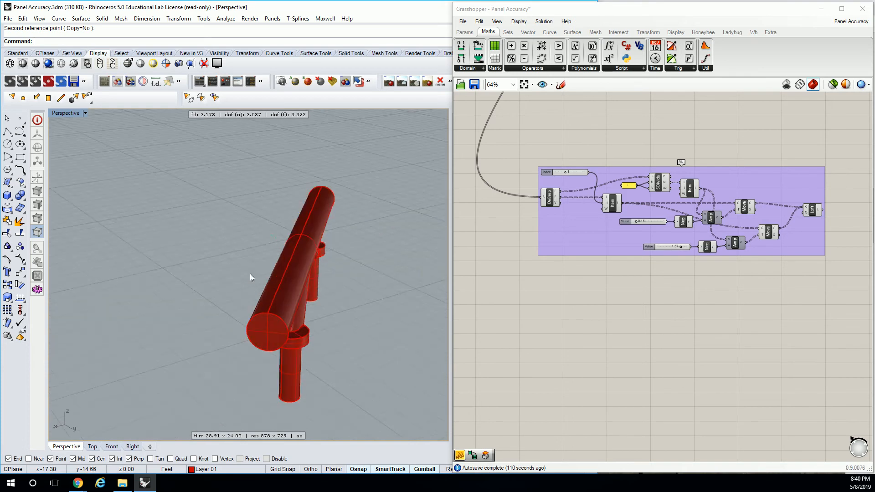
{"action": "scroll", "coordinate": [278, 277], "scroll_direction": "up", "scroll_amount": 5}
{"action": "right_click_drag", "start_coordinate": [305, 280], "coordinate": [278, 269]}
{"action": "scroll", "coordinate": [279, 269], "scroll_direction": "down", "scroll_amount": 5}
{"action": "scroll", "coordinate": [278, 272], "scroll_direction": "down", "scroll_amount": 3}
{"action": "left_click", "coordinate": [197, 277]}
{"action": "right_click_drag", "start_coordinate": [197, 277], "coordinate": [240, 327]}
{"action": "type", "text": "move"}
{"action": "key", "text": "Return"}
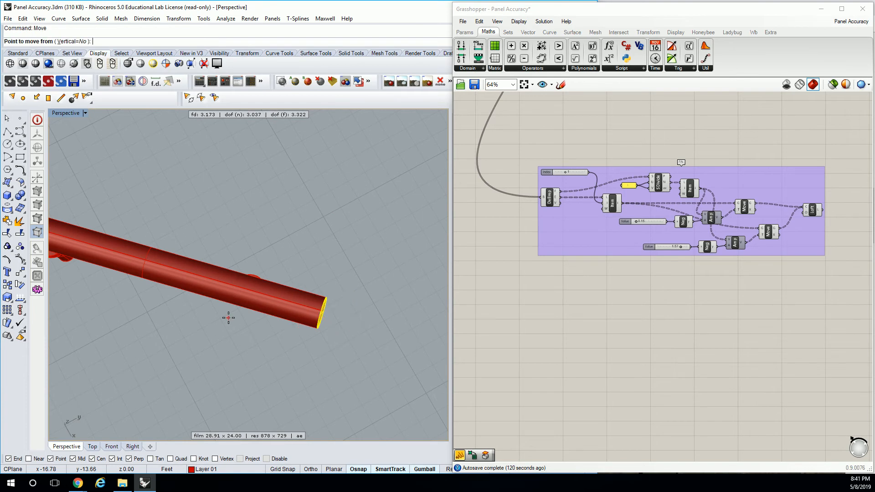
{"action": "left_click", "coordinate": [312, 354]}
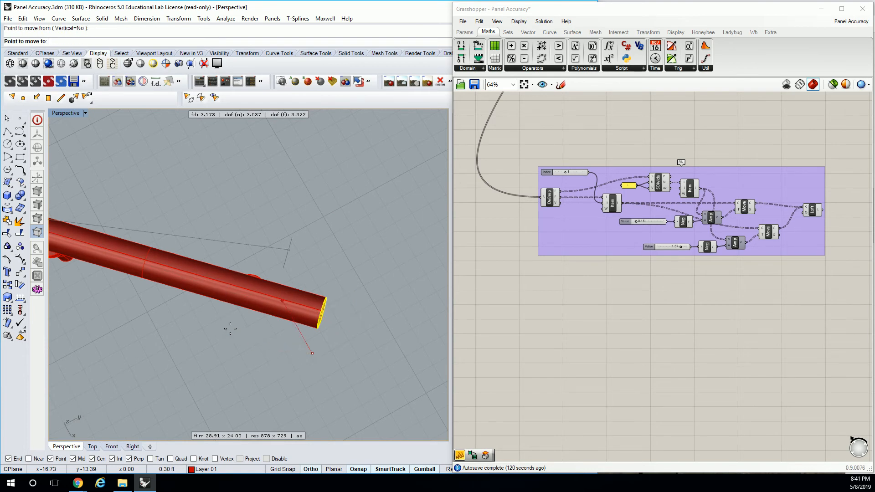
{"action": "key", "text": "Escape"}
Delete the enlarged cylinder above the connector arms
{"action": "right_click_drag", "start_coordinate": [223, 330], "coordinate": [291, 257]}
{"action": "key", "text": "Escape"}
{"action": "left_click", "coordinate": [310, 274]}
{"action": "key", "text": "Delete"}
Draw a circle centered on the point where the two arm tips meet
{"action": "scroll", "coordinate": [253, 251], "scroll_direction": "up", "scroll_amount": 10}
{"action": "type", "text": "circle"}
{"action": "key", "text": "Return"}
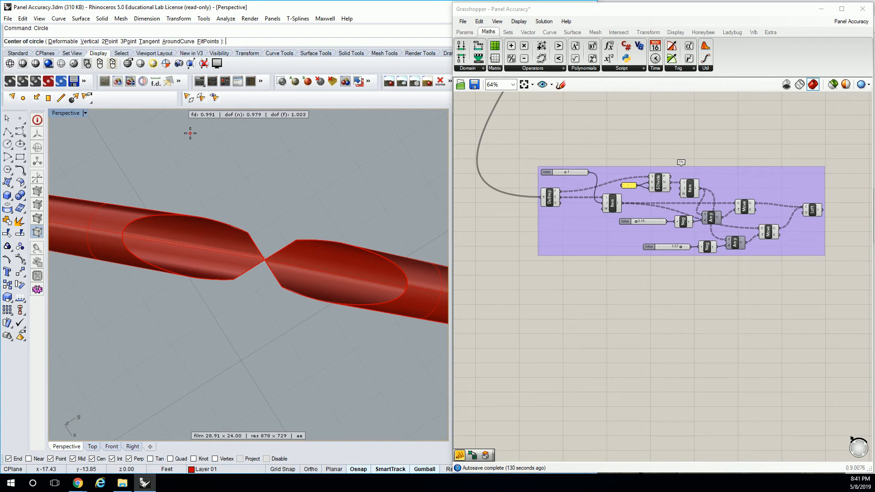
{"action": "left_click", "coordinate": [264, 258]}
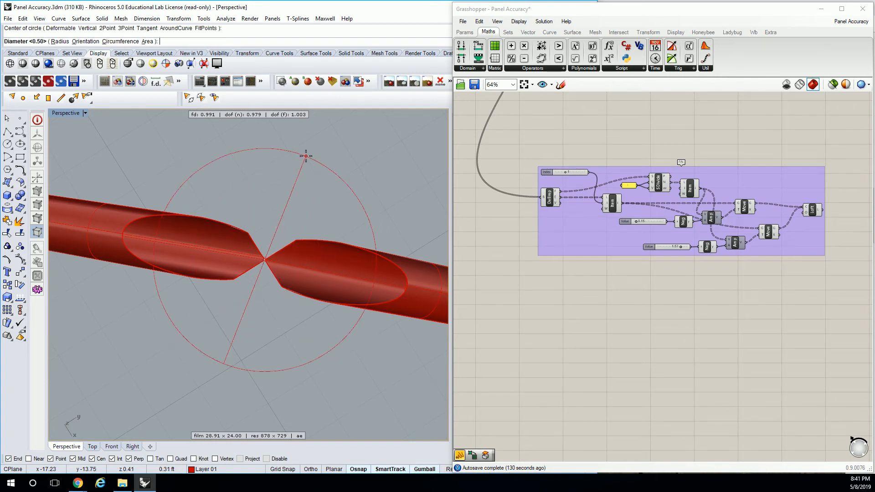
{"action": "left_click", "coordinate": [348, 121]}
Extrude the circle upward as a solid to form a disc over the arm tips
{"action": "right_click_drag", "start_coordinate": [348, 121], "coordinate": [286, 278]}
{"action": "left_click", "coordinate": [284, 285]}
{"action": "type", "text": "ExtrudeCrv"}
{"action": "key", "text": "Return"}
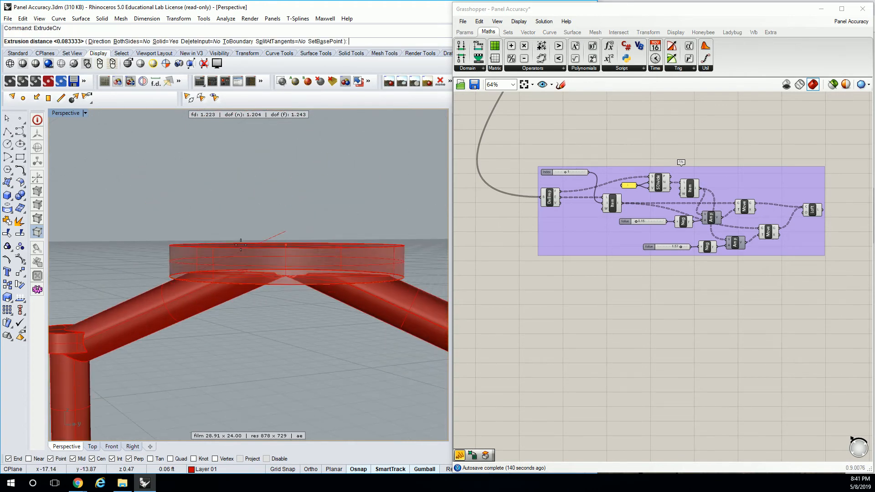
{"action": "left_click", "coordinate": [245, 237]}
Lower the extruded disc slightly so that it overlaps the tips of both arms
{"action": "right_click_drag", "start_coordinate": [272, 234], "coordinate": [359, 185]}
{"action": "scroll", "coordinate": [304, 285], "scroll_direction": "up", "scroll_amount": 5}
{"action": "left_click", "coordinate": [256, 245]}
{"action": "key", "text": "Escape"}
{"action": "left_click", "coordinate": [256, 248]}
{"action": "right_click_drag", "start_coordinate": [244, 237], "coordinate": [260, 258]}
{"action": "left_click_drag", "start_coordinate": [218, 273], "coordinate": [217, 280]}
{"action": "key", "text": "Escape"}
{"action": "scroll", "coordinate": [217, 281], "scroll_direction": "down", "scroll_amount": 8}
{"action": "right_click_drag", "start_coordinate": [248, 244], "coordinate": [266, 313]}
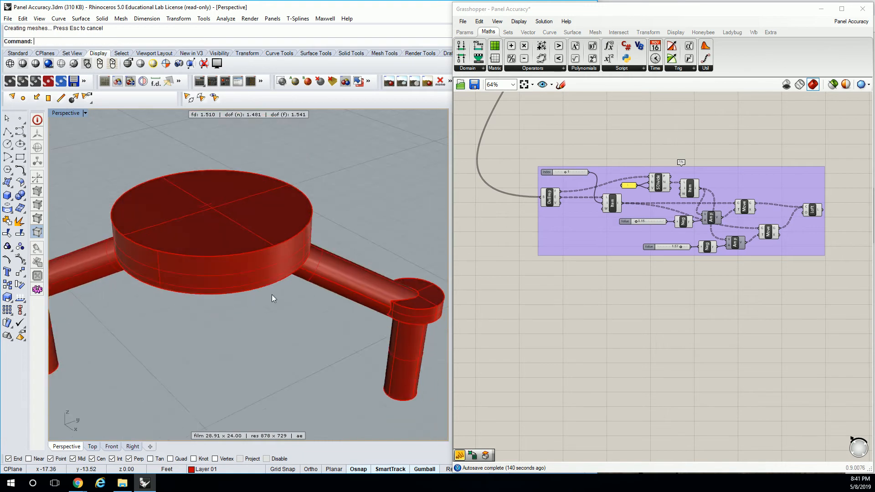
Combine the disc and the two arms into one solid with Boolean Union
{"action": "scroll", "coordinate": [336, 252], "scroll_direction": "down", "scroll_amount": 4}
{"action": "left_click_drag", "start_coordinate": [395, 189], "coordinate": [126, 367]}
{"action": "type", "text": "Boo"}
{"action": "key", "text": "Return"}
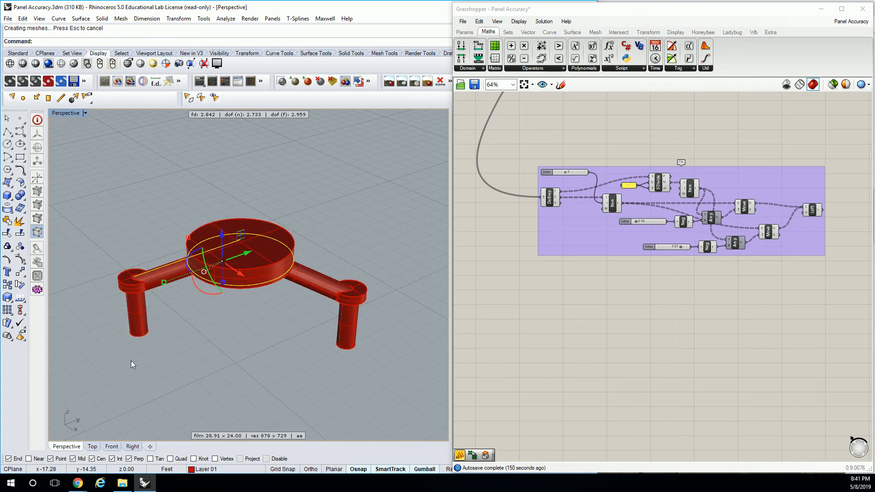
Inspect the merged two-arm connector and switch to Chrome to compare it with the glass fin facade photo
{"action": "left_click", "coordinate": [234, 265]}
{"action": "scroll", "coordinate": [233, 264], "scroll_direction": "up", "scroll_amount": 5}
{"action": "right_click_drag", "start_coordinate": [233, 264], "coordinate": [268, 273]}
{"action": "left_click_drag", "start_coordinate": [273, 272], "coordinate": [299, 265]}
{"action": "mouse_move", "coordinate": [272, 256]}
{"action": "right_mouse_down"}
{"action": "mouse_move", "coordinate": [290, 232]}
{"action": "mouse_move", "coordinate": [289, 203]}
{"action": "mouse_move", "coordinate": [275, 267]}
{"action": "right_mouse_up"}
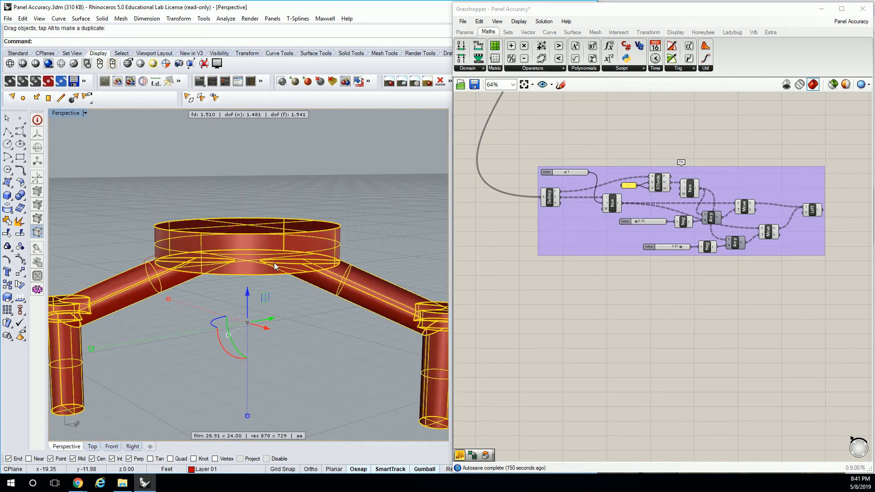
{"action": "scroll", "coordinate": [299, 212], "scroll_direction": "down", "scroll_amount": 3}
{"action": "right_click_drag", "start_coordinate": [299, 211], "coordinate": [317, 206]}
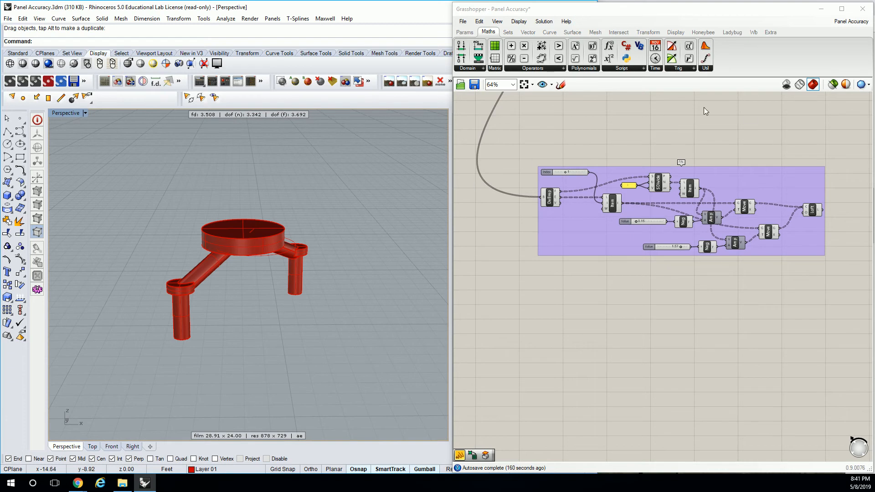
{"action": "scroll", "coordinate": [355, 150], "scroll_direction": "down", "scroll_amount": 3}
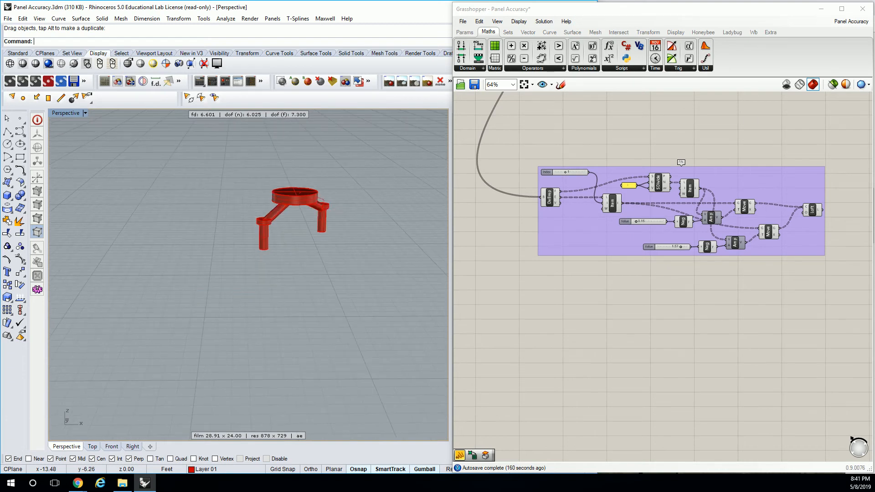
{"action": "key", "text": "alt+Tab"}
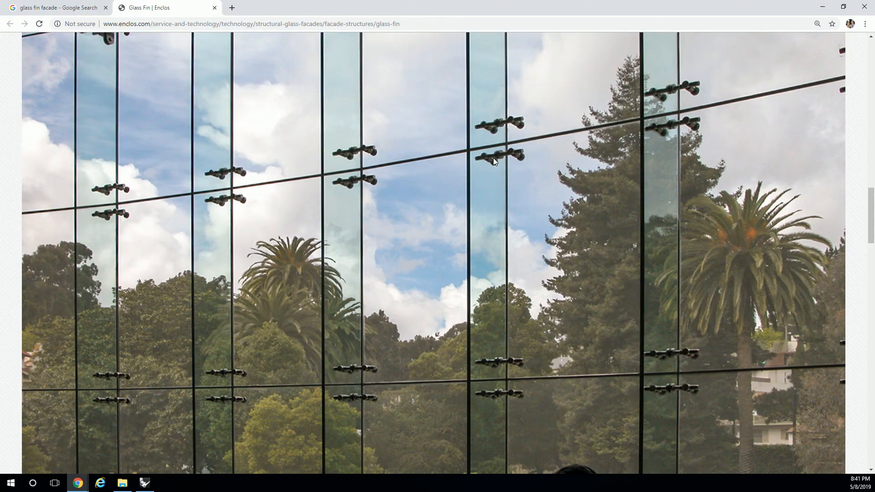
Return to Rhino and examine the facade's top edge, where the glass fins meet the point fittings
{"action": "left_click", "coordinate": [822, 10]}
{"action": "right_click_drag", "start_coordinate": [428, 144], "coordinate": [330, 185]}
{"action": "scroll", "coordinate": [335, 180], "scroll_direction": "down", "scroll_amount": 5}
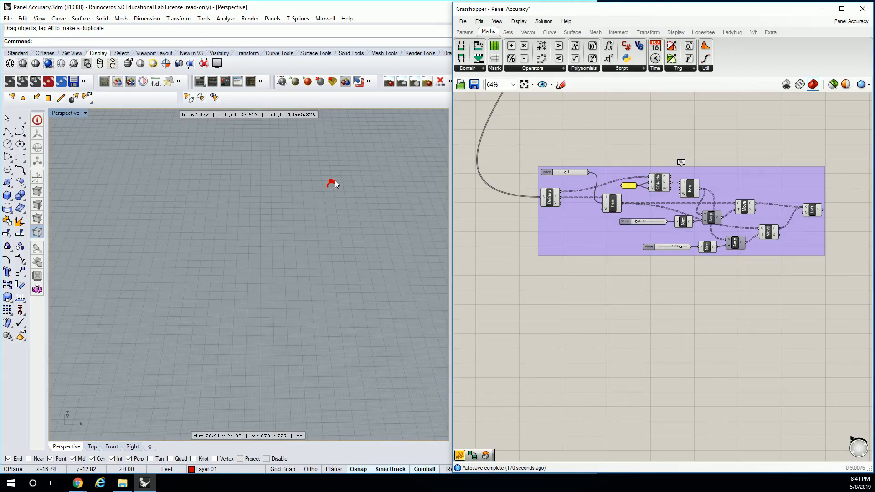
{"action": "scroll", "coordinate": [335, 179], "scroll_direction": "down", "scroll_amount": 8}
{"action": "right_click_drag", "start_coordinate": [427, 145], "coordinate": [185, 333], "text": "shift"}
{"action": "scroll", "coordinate": [171, 176], "scroll_direction": "up", "scroll_amount": 13}
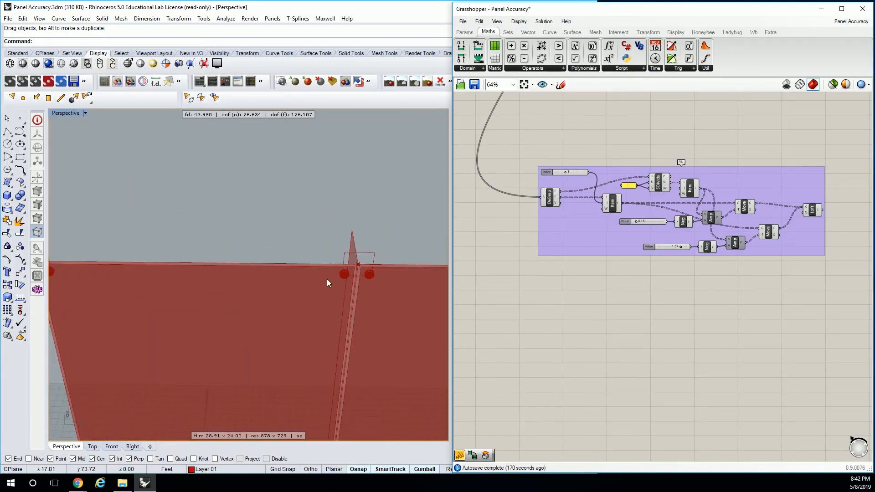
{"action": "scroll", "coordinate": [305, 251], "scroll_direction": "down", "scroll_amount": 6}
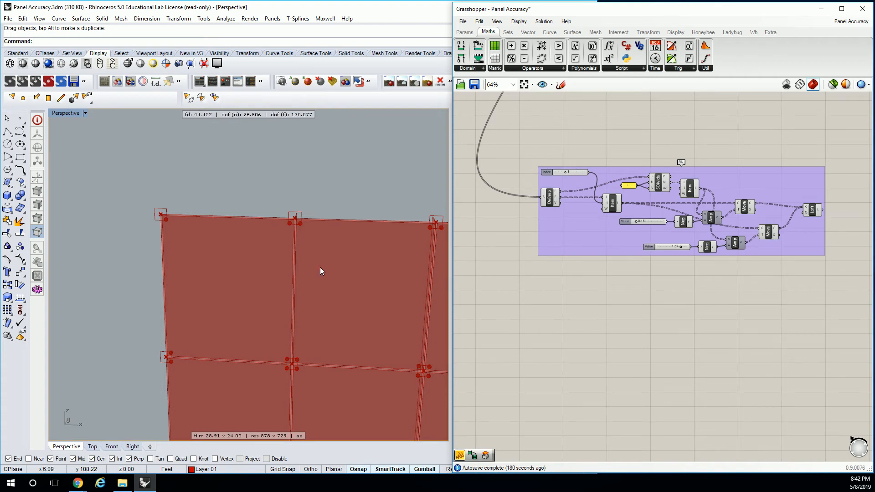
{"action": "scroll", "coordinate": [310, 231], "scroll_direction": "up", "scroll_amount": 5}
{"action": "right_click_drag", "start_coordinate": [269, 236], "coordinate": [305, 233], "text": "shift"}
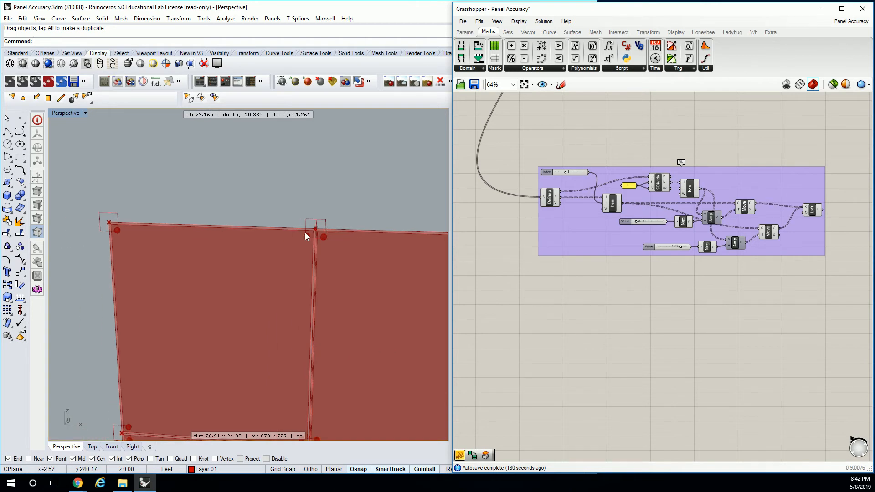
{"action": "scroll", "coordinate": [305, 233], "scroll_direction": "down", "scroll_amount": 10}
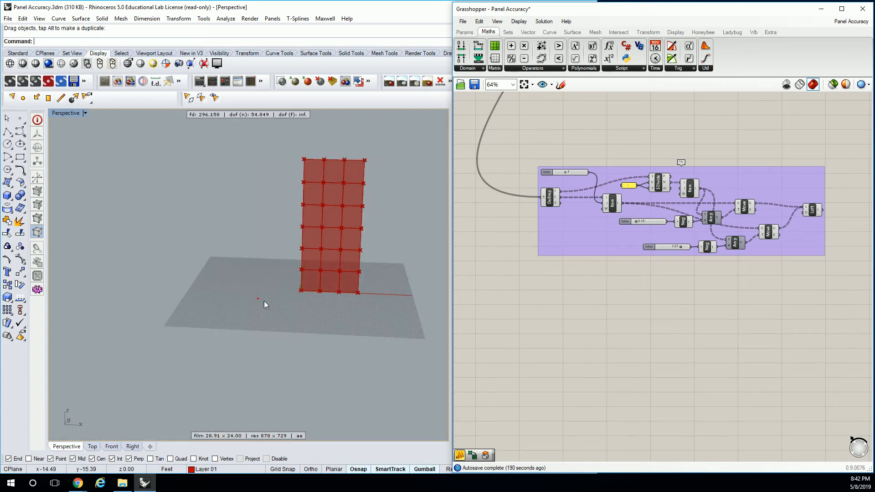
Draw a line on the two-arm connector from the centre of the disc to the midpoint of its front edge
{"action": "scroll", "coordinate": [248, 282], "scroll_direction": "up", "scroll_amount": 8}
{"action": "scroll", "coordinate": [248, 286], "scroll_direction": "up", "scroll_amount": 5}
{"action": "left_click", "coordinate": [255, 313]}
{"action": "type", "text": "zs"}
{"action": "key", "text": "Return"}
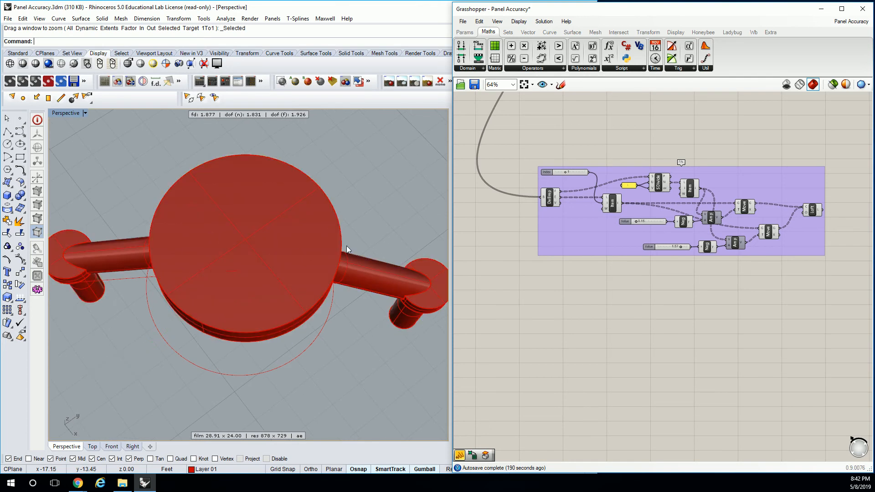
{"action": "type", "text": "Line"}
{"action": "key", "text": "Return"}
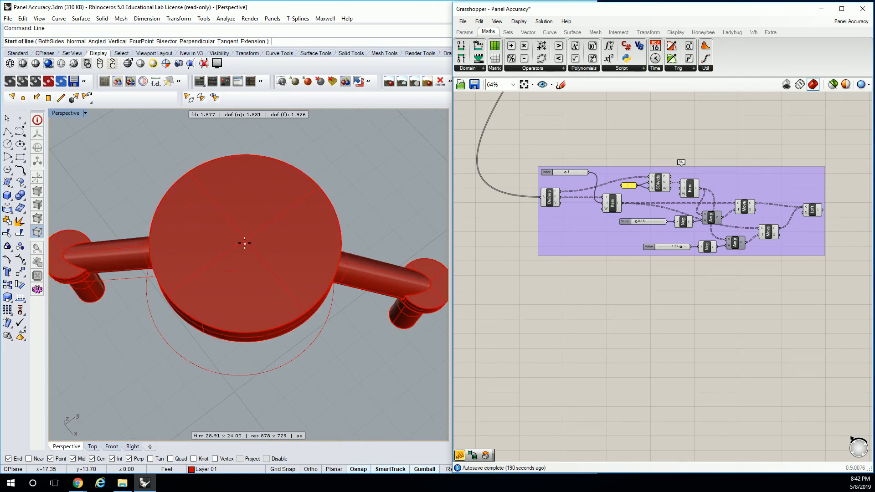
{"action": "scroll", "coordinate": [237, 372], "scroll_direction": "down", "scroll_amount": 6}
{"action": "key", "text": "Escape"}
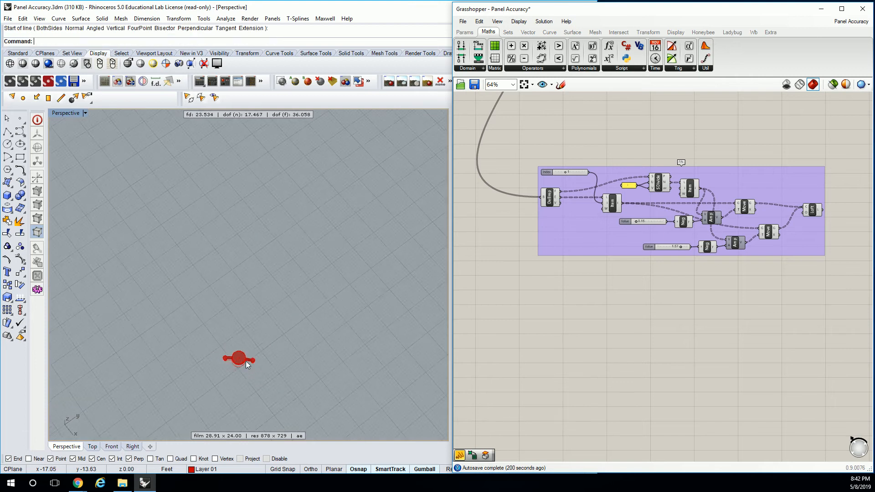
{"action": "scroll", "coordinate": [252, 347], "scroll_direction": "up", "scroll_amount": 8}
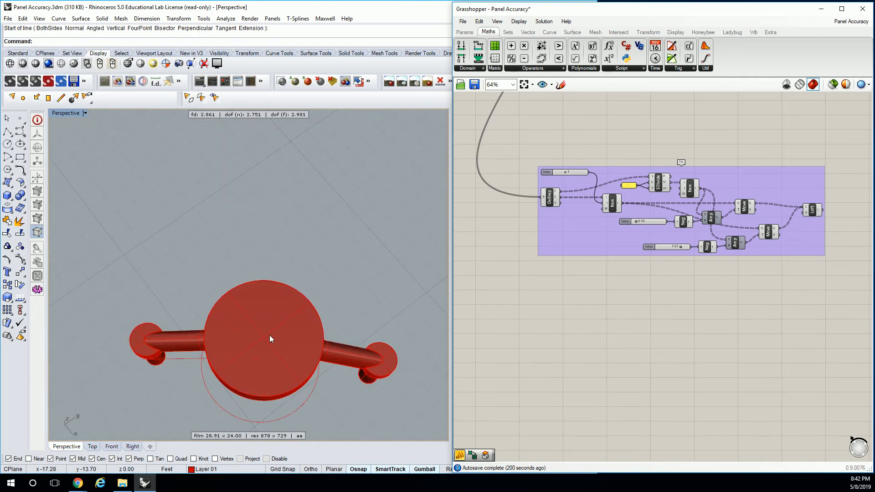
{"action": "key", "text": "Return"}
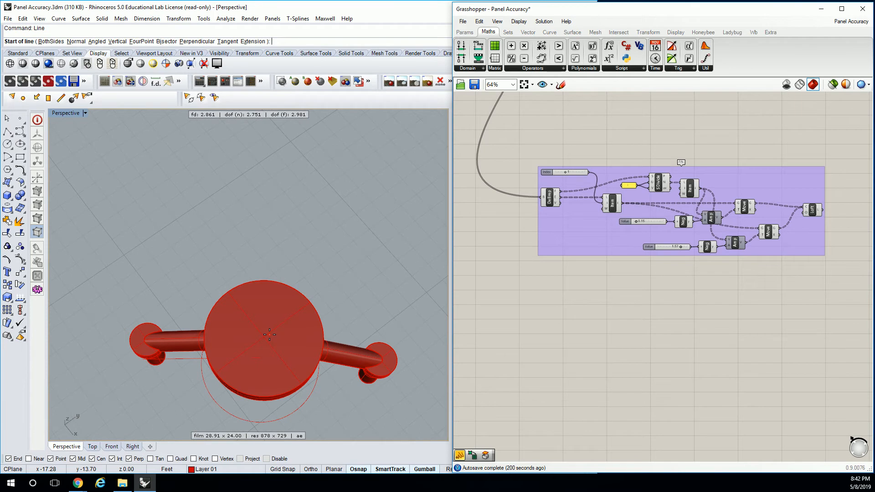
{"action": "left_click", "coordinate": [272, 279]}
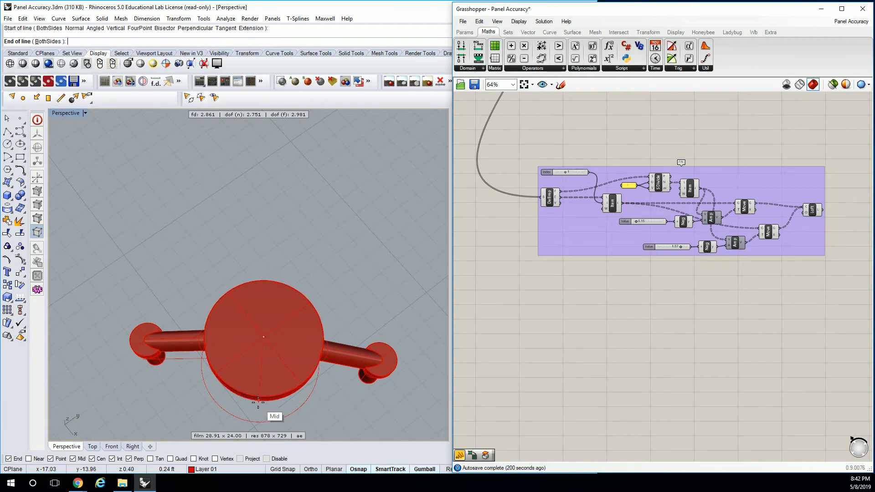
{"action": "left_click", "coordinate": [258, 396]}
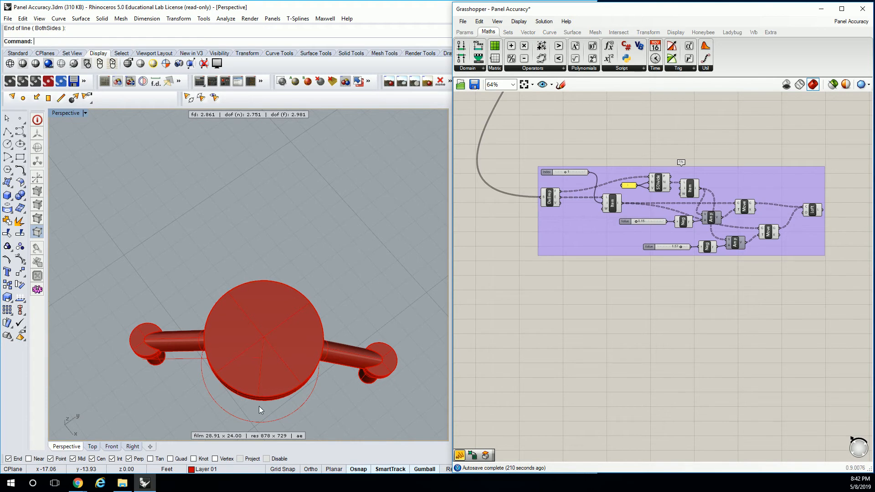
Redraw the line so that it runs across the whole disc from the front edge to the back edge
{"action": "left_click", "coordinate": [260, 375]}
{"action": "left_click", "coordinate": [292, 396]}
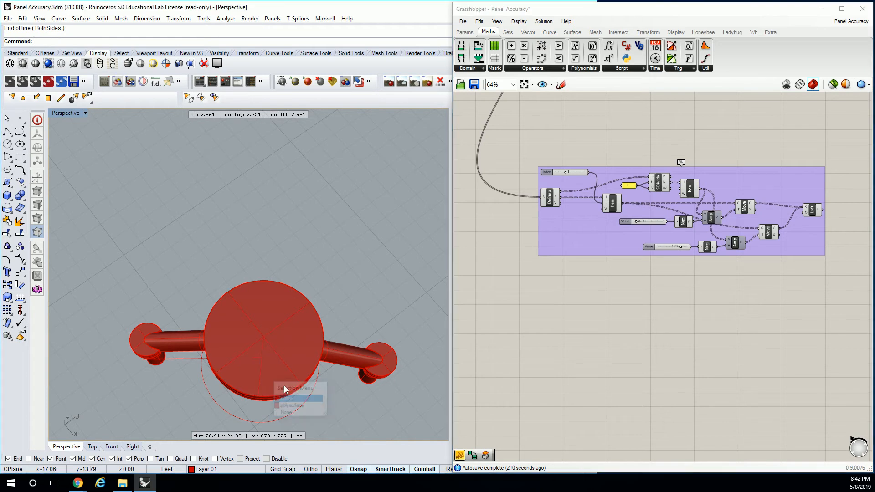
{"action": "right_click", "coordinate": [280, 386]}
{"action": "left_click", "coordinate": [259, 397]}
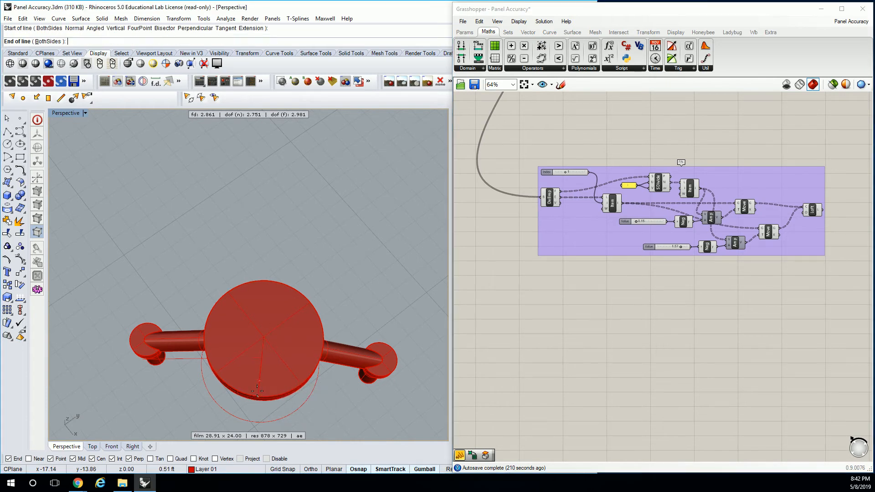
{"action": "left_click", "coordinate": [274, 279]}
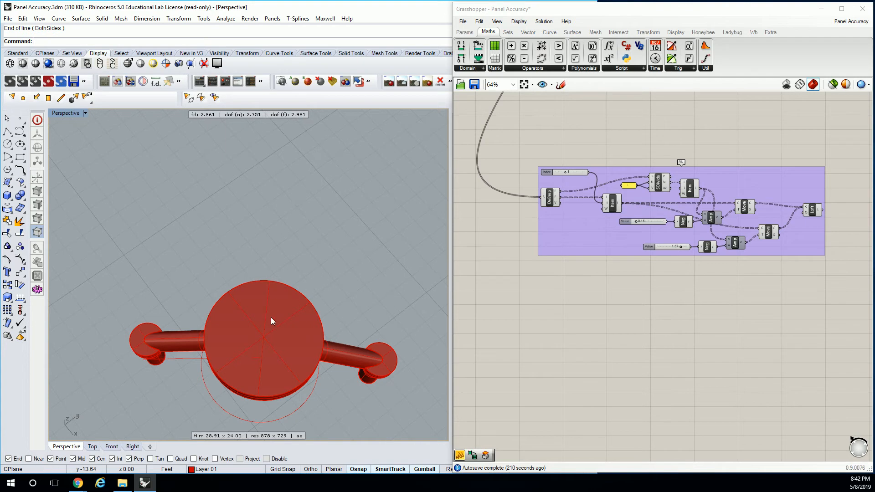
Extrude the line vertically into a surface and lower it so that it cuts through the full thickness of the disc
{"action": "left_click", "coordinate": [264, 303]}
{"action": "left_click", "coordinate": [266, 303]}
{"action": "left_click", "coordinate": [295, 330]}
{"action": "right_click_drag", "start_coordinate": [323, 364], "coordinate": [358, 297]}
{"action": "left_click_drag", "start_coordinate": [238, 249], "coordinate": [249, 161], "text": "alt"}
{"action": "left_click", "coordinate": [242, 214]}
{"action": "key", "text": "Escape"}
{"action": "left_click", "coordinate": [242, 202]}
{"action": "left_click_drag", "start_coordinate": [237, 203], "coordinate": [243, 255]}
Split the two-arm connector with the vertical surface and delete the cutting surface
{"action": "type", "text": "Split"}
{"action": "key", "text": "Return"}
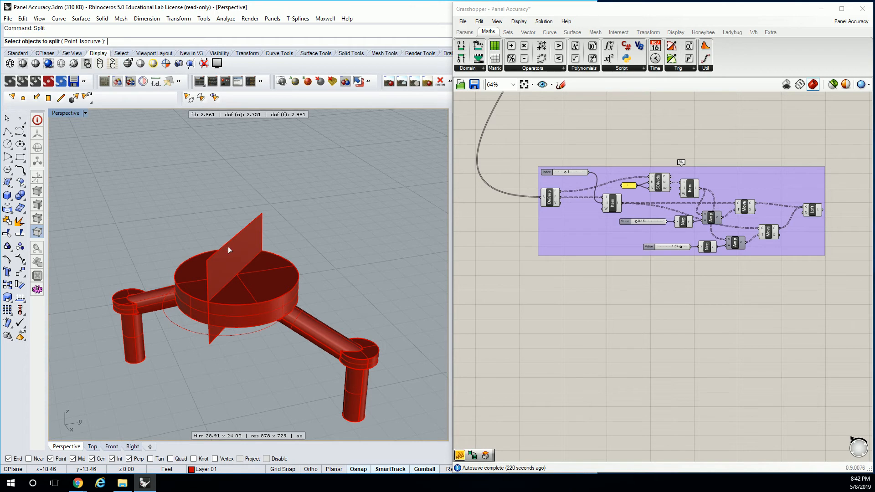
{"action": "left_click", "coordinate": [288, 276]}
{"action": "key", "text": "Return"}
{"action": "left_click", "coordinate": [215, 237]}
{"action": "key", "text": "Return"}
{"action": "left_click", "coordinate": [241, 234]}
{"action": "key", "text": "Delete"}
Move one half of the split connector away from the other half
{"action": "right_click_drag", "start_coordinate": [240, 235], "coordinate": [285, 287]}
{"action": "left_click", "coordinate": [303, 297]}
{"action": "scroll", "coordinate": [289, 312], "scroll_direction": "down", "scroll_amount": 6}
{"action": "left_click_drag", "start_coordinate": [295, 310], "coordinate": [365, 284]}
{"action": "left_click", "coordinate": [274, 204]}
{"action": "right_click_drag", "start_coordinate": [250, 279], "coordinate": [217, 225]}
{"action": "scroll", "coordinate": [274, 204], "scroll_direction": "up", "scroll_amount": 7}
Cap the open cut of the half connector to make it a closed solid
{"action": "left_click", "coordinate": [279, 253]}
{"action": "type", "text": "Cap"}
{"action": "key", "text": "Return"}
{"action": "left_click", "coordinate": [313, 303]}
{"action": "right_click_drag", "start_coordinate": [313, 302], "coordinate": [299, 314]}
{"action": "left_click", "coordinate": [159, 294]}
{"action": "key", "text": "Escape"}
Examine the fins and fittings along the facade's top and side edges to see where the half and two-arm connectors belong
{"action": "scroll", "coordinate": [159, 301], "scroll_direction": "down", "scroll_amount": 6}
{"action": "scroll", "coordinate": [309, 294], "scroll_direction": "down", "scroll_amount": 20}
{"action": "scroll", "coordinate": [280, 338], "scroll_direction": "up", "scroll_amount": 20}
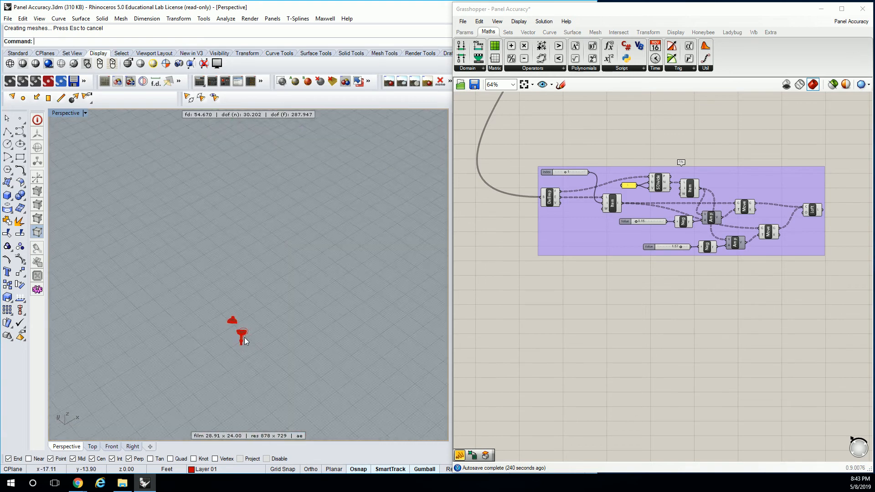
{"action": "scroll", "coordinate": [244, 329], "scroll_direction": "down", "scroll_amount": 3}
{"action": "scroll", "coordinate": [245, 328], "scroll_direction": "up", "scroll_amount": 15}
{"action": "scroll", "coordinate": [246, 321], "scroll_direction": "down", "scroll_amount": 20}
{"action": "right_click_drag", "start_coordinate": [297, 281], "coordinate": [239, 212]}
{"action": "right_click_drag", "start_coordinate": [240, 212], "coordinate": [241, 269], "text": "shift"}
{"action": "right_click_drag", "start_coordinate": [228, 136], "coordinate": [237, 173]}
{"action": "scroll", "coordinate": [250, 219], "scroll_direction": "up", "scroll_amount": 10}
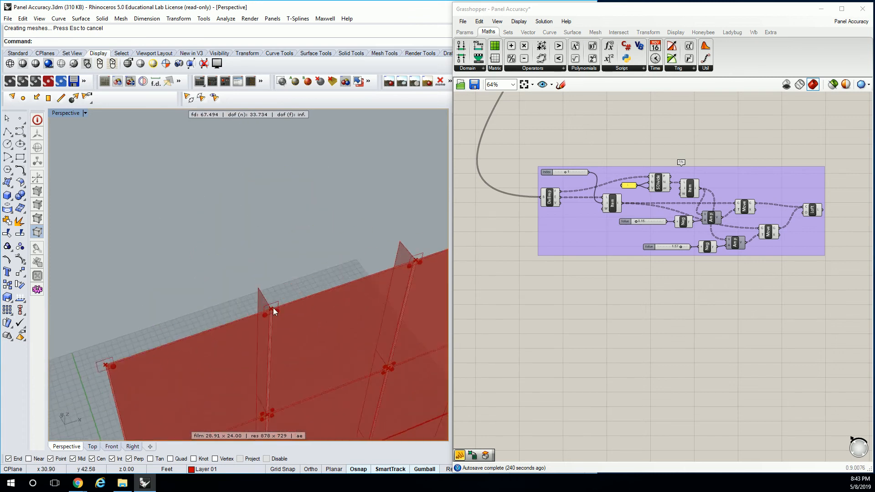
{"action": "right_click_drag", "start_coordinate": [275, 296], "coordinate": [301, 290]}
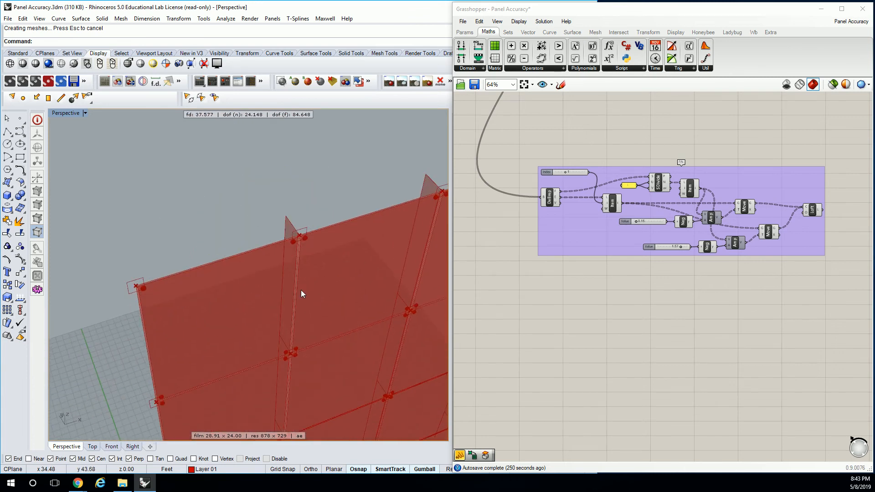
{"action": "scroll", "coordinate": [644, 155], "scroll_direction": "down", "scroll_amount": 2}
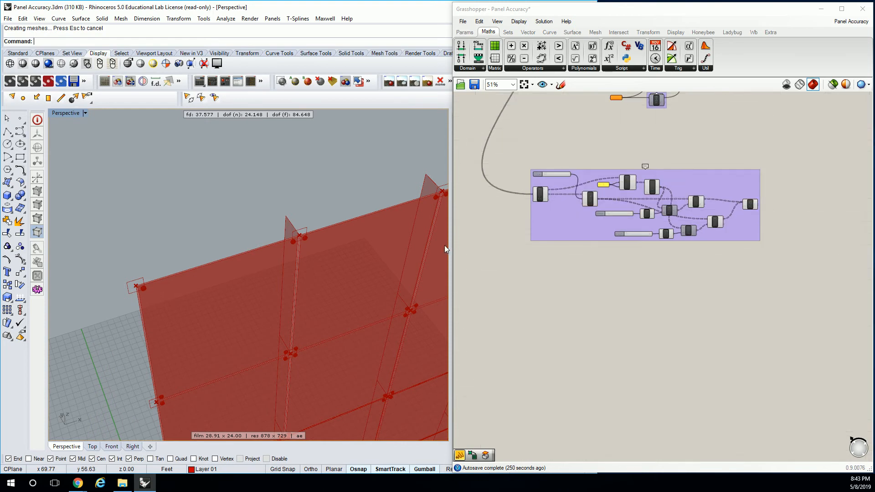
{"action": "scroll", "coordinate": [294, 231], "scroll_direction": "up", "scroll_amount": 5}
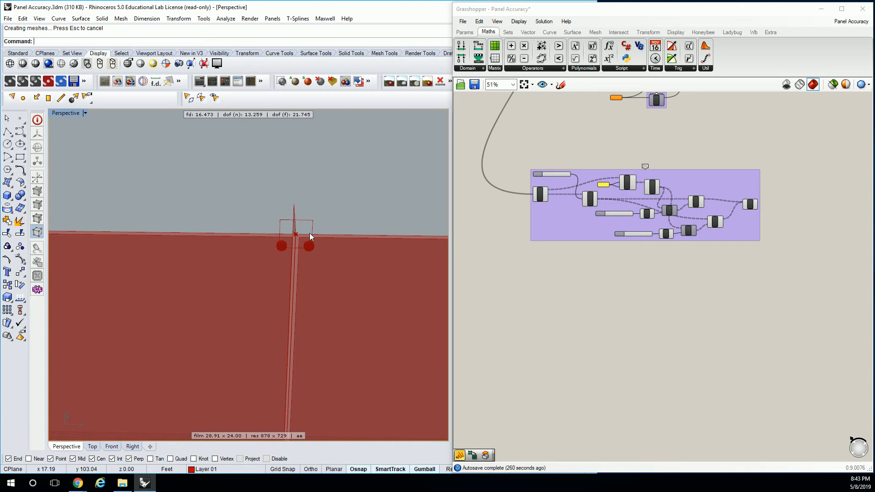
{"action": "scroll", "coordinate": [649, 177], "scroll_direction": "down", "scroll_amount": 3}
Trace the Grasshopper definition from the fin group through the glazing surface components back to the panel subdivision
{"action": "right_click_drag", "start_coordinate": [649, 174], "coordinate": [552, 289]}
{"action": "scroll", "coordinate": [552, 186], "scroll_direction": "up", "scroll_amount": 6}
{"action": "right_click_drag", "start_coordinate": [703, 183], "coordinate": [637, 210]}
{"action": "scroll", "coordinate": [637, 209], "scroll_direction": "down", "scroll_amount": 4}
{"action": "right_click_drag", "start_coordinate": [723, 202], "coordinate": [480, 201]}
{"action": "scroll", "coordinate": [701, 184], "scroll_direction": "up", "scroll_amount": 3}
{"action": "right_click_drag", "start_coordinate": [647, 186], "coordinate": [786, 188]}
{"action": "scroll", "coordinate": [702, 189], "scroll_direction": "up", "scroll_amount": 1}
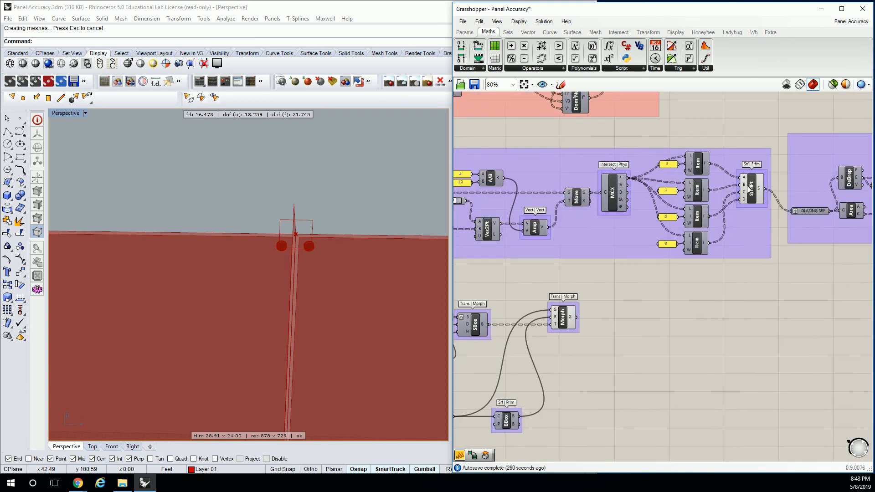
{"action": "left_click", "coordinate": [750, 189]}
{"action": "scroll", "coordinate": [747, 189], "scroll_direction": "down", "scroll_amount": 4}
{"action": "right_click_drag", "start_coordinate": [651, 183], "coordinate": [693, 210]}
{"action": "scroll", "coordinate": [647, 176], "scroll_direction": "up", "scroll_amount": 2}
{"action": "right_click_drag", "start_coordinate": [656, 245], "coordinate": [685, 184]}
{"action": "scroll", "coordinate": [610, 214], "scroll_direction": "up", "scroll_amount": 1}
{"action": "right_click_drag", "start_coordinate": [610, 214], "coordinate": [668, 190]}
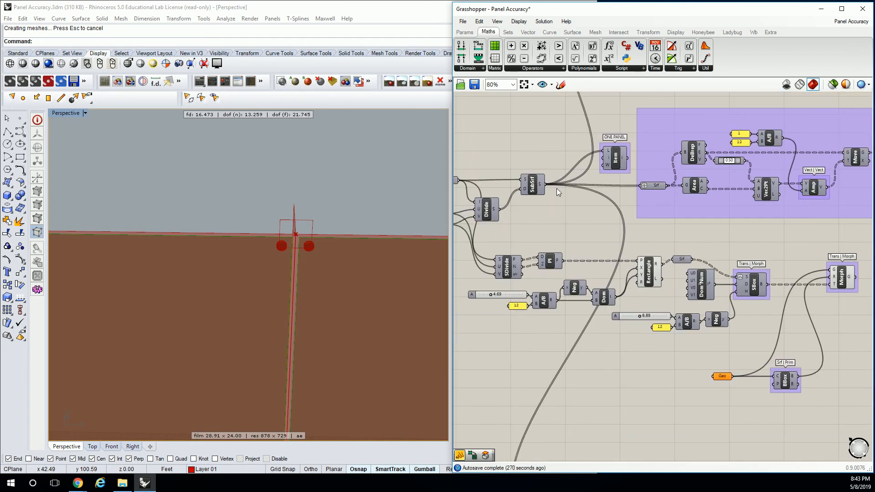
Examine the panel subdivision, surface division, plane and box morph components that place the connectors
{"action": "left_click", "coordinate": [534, 190]}
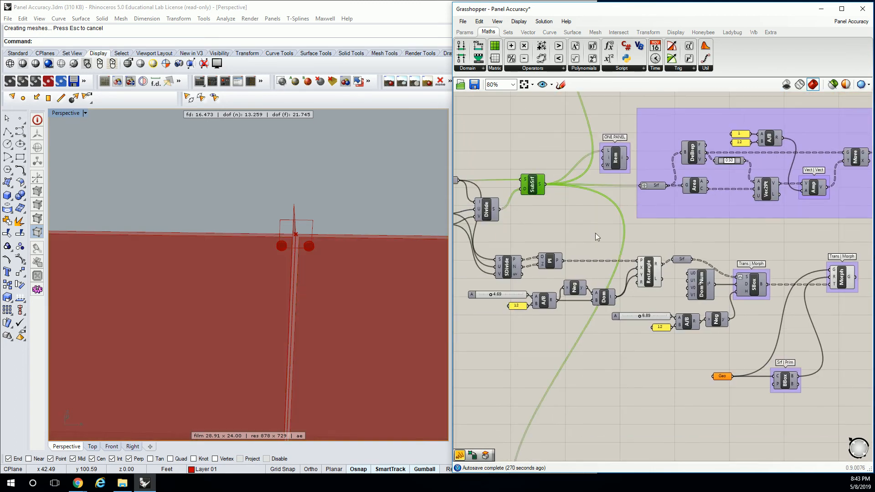
{"action": "right_click_drag", "start_coordinate": [594, 228], "coordinate": [589, 193]}
{"action": "left_click", "coordinate": [509, 233]}
{"action": "right_click", "coordinate": [503, 233]}
{"action": "left_click", "coordinate": [518, 251]}
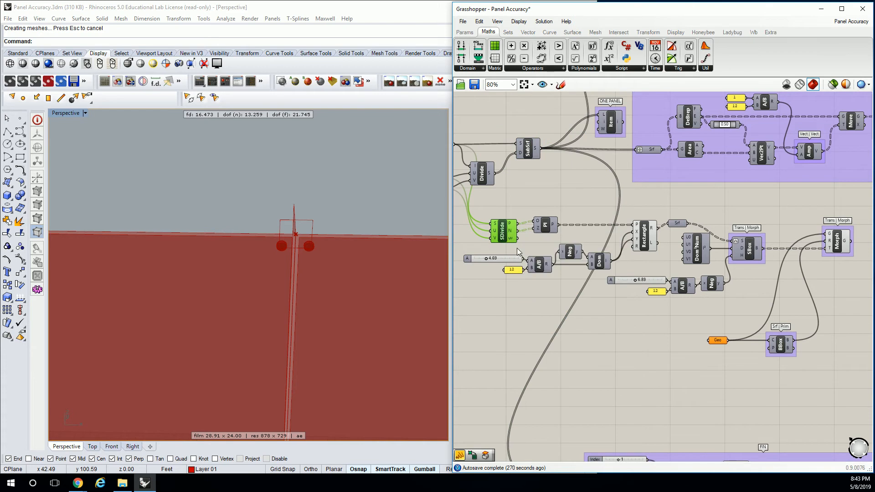
{"action": "right_click", "coordinate": [503, 236]}
{"action": "left_click", "coordinate": [519, 251]}
{"action": "left_click", "coordinate": [545, 228]}
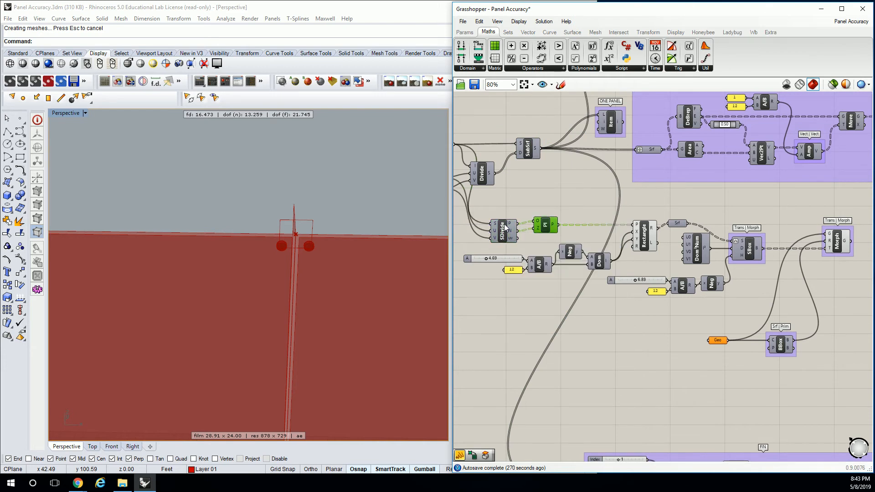
{"action": "left_click", "coordinate": [836, 242]}
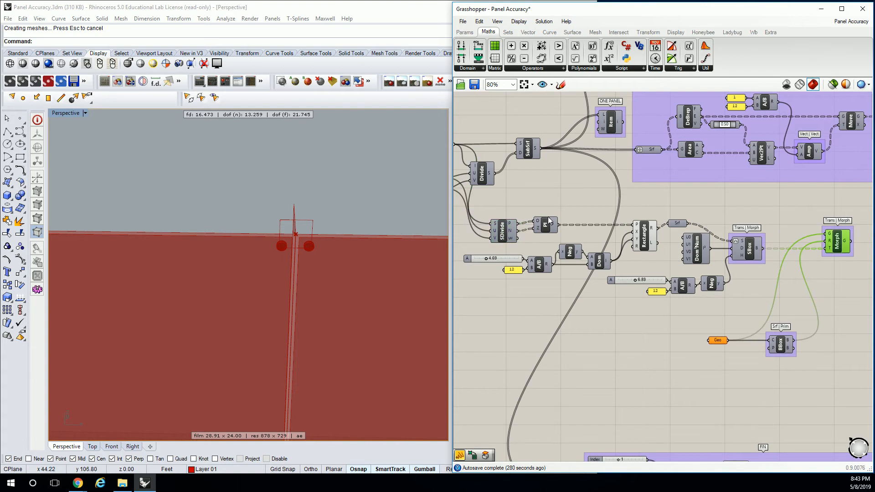
Turn on the preview of the Surface Box component and view the boxes along the fin edge
{"action": "left_click", "coordinate": [751, 255]}
{"action": "right_click", "coordinate": [751, 255]}
{"action": "left_click", "coordinate": [768, 266]}
{"action": "right_click_drag", "start_coordinate": [347, 224], "coordinate": [269, 224]}
Group all connector components, from the surface division through the Box Morph and its bounding box
{"action": "left_click", "coordinate": [724, 222]}
{"action": "scroll", "coordinate": [726, 222], "scroll_direction": "down", "scroll_amount": 1}
{"action": "right_click_drag", "start_coordinate": [736, 226], "coordinate": [707, 221]}
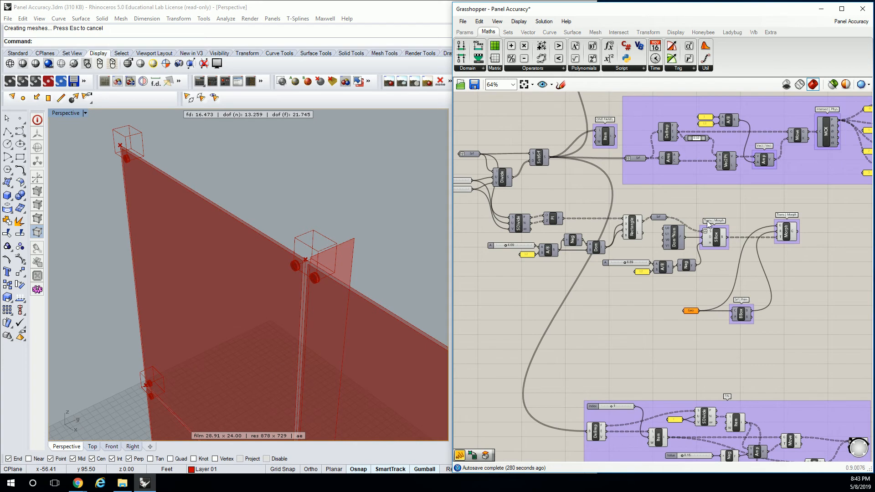
{"action": "right_click_drag", "start_coordinate": [732, 214], "coordinate": [726, 212]}
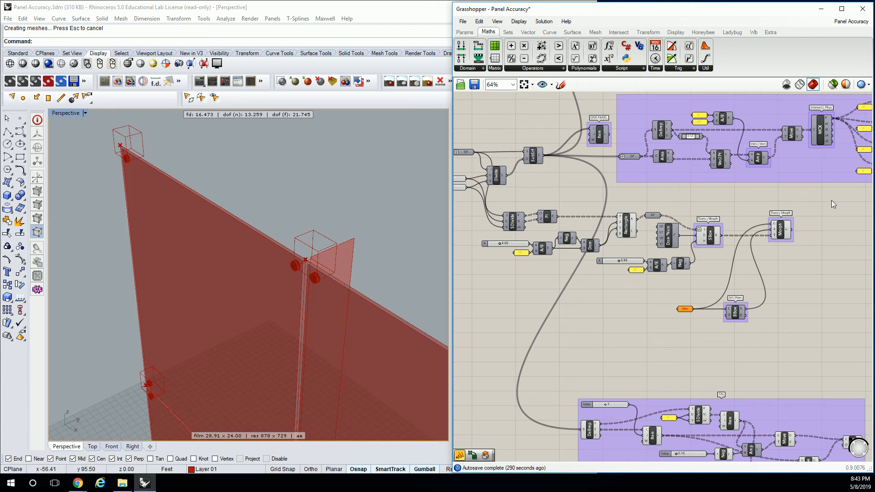
{"action": "left_click_drag", "start_coordinate": [834, 204], "coordinate": [485, 326]}
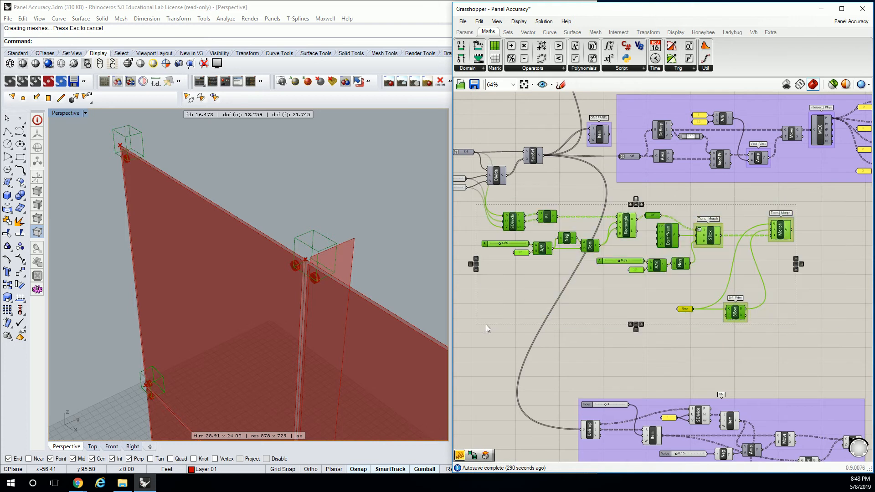
{"action": "key", "text": "ctrl+g"}
{"action": "left_click", "coordinate": [521, 196]}
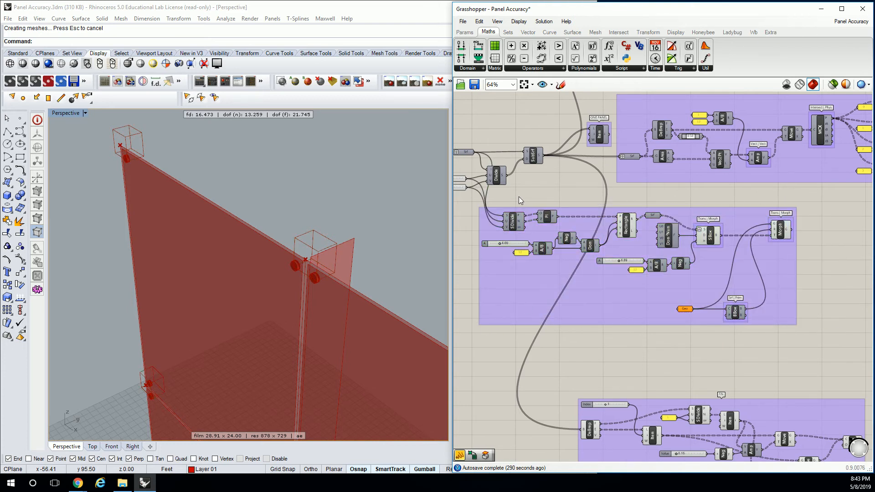
Duplicate the connector group below the fin group and ungroup the copy
{"action": "left_click_drag", "start_coordinate": [469, 196], "coordinate": [822, 342]}
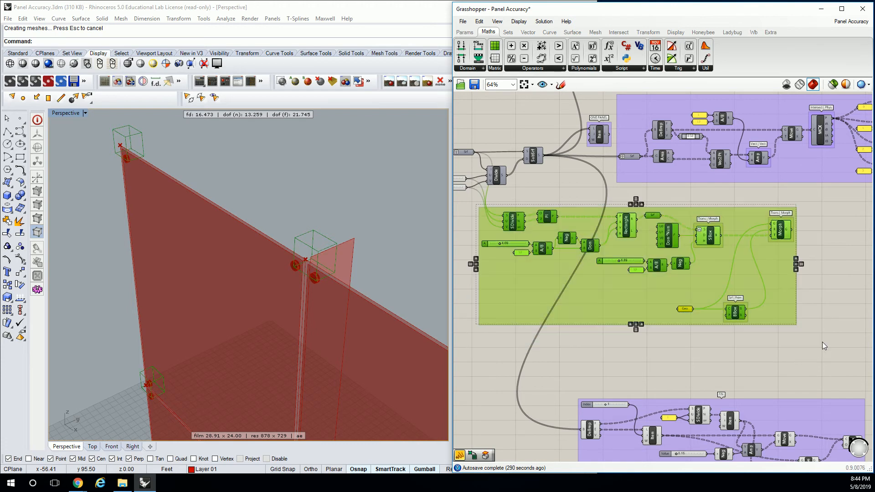
{"action": "scroll", "coordinate": [792, 305], "scroll_direction": "down", "scroll_amount": 3}
{"action": "left_click_drag", "start_coordinate": [716, 211], "coordinate": [760, 360]}
{"action": "scroll", "coordinate": [775, 367], "scroll_direction": "up", "scroll_amount": 3}
{"action": "left_click", "coordinate": [786, 370]}
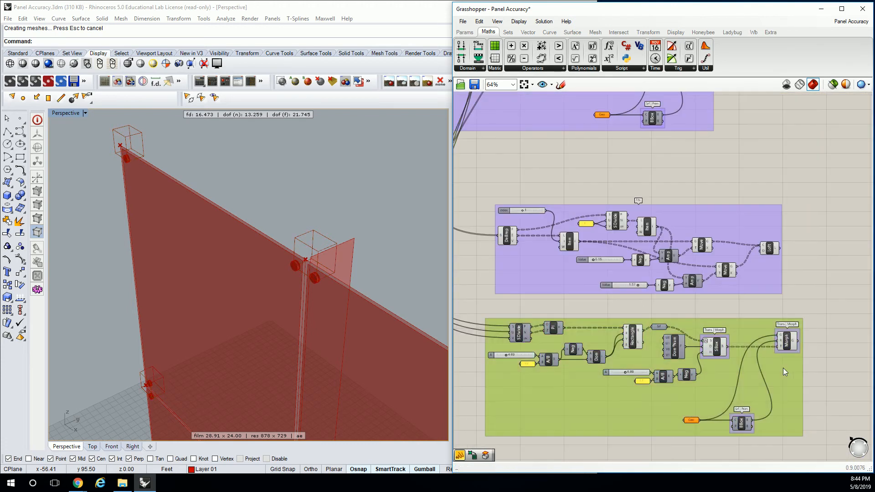
{"action": "right_click", "coordinate": [783, 368]}
{"action": "left_click", "coordinate": [811, 431]}
Turn off the preview of all components in the original connector group
{"action": "scroll", "coordinate": [709, 311], "scroll_direction": "down", "scroll_amount": 1}
{"action": "right_click_drag", "start_coordinate": [601, 185], "coordinate": [605, 305]}
{"action": "scroll", "coordinate": [672, 196], "scroll_direction": "up", "scroll_amount": 2}
{"action": "left_click_drag", "start_coordinate": [829, 175], "coordinate": [547, 288]}
{"action": "middle_click", "coordinate": [674, 231]}
{"action": "left_click", "coordinate": [702, 198]}
{"action": "left_click", "coordinate": [705, 181]}
{"action": "scroll", "coordinate": [707, 182], "scroll_direction": "down", "scroll_amount": 2}
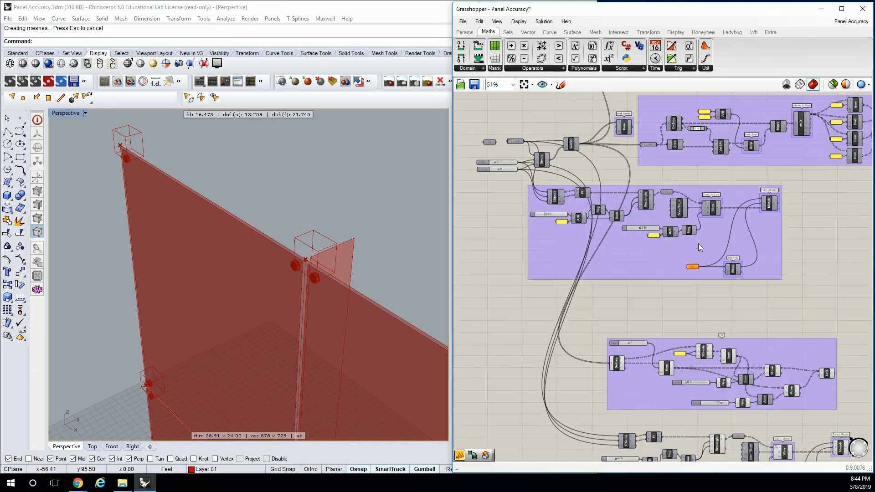
Place a Construct Domain² component beside the original connector group, near the U and V count sliders
{"action": "scroll", "coordinate": [706, 181], "scroll_direction": "up", "scroll_amount": 4}
{"action": "right_click_drag", "start_coordinate": [548, 244], "coordinate": [615, 214]}
{"action": "scroll", "coordinate": [571, 231], "scroll_direction": "up", "scroll_amount": 1}
{"action": "left_click", "coordinate": [534, 240]}
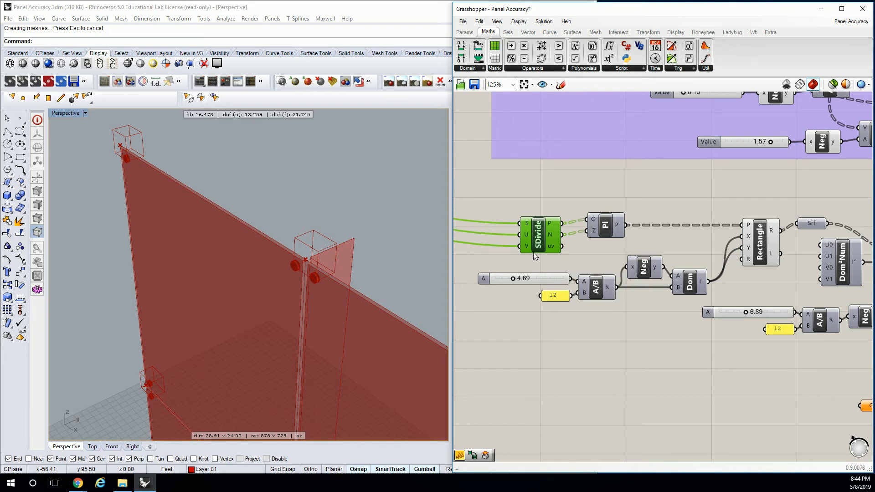
{"action": "scroll", "coordinate": [598, 250], "scroll_direction": "down", "scroll_amount": 5}
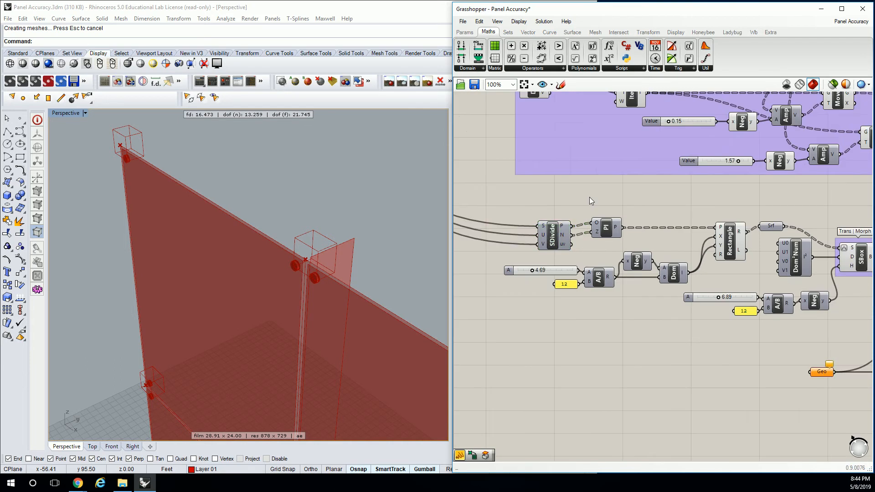
{"action": "right_click_drag", "start_coordinate": [632, 179], "coordinate": [670, 324]}
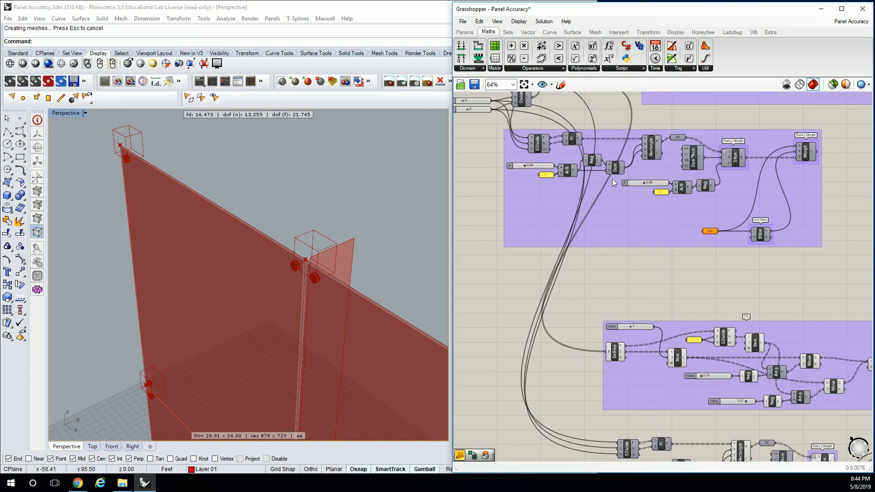
{"action": "right_click_drag", "start_coordinate": [580, 192], "coordinate": [604, 303]}
{"action": "left_click", "coordinate": [472, 68]}
{"action": "left_click_drag", "start_coordinate": [486, 200], "coordinate": [530, 299]}
{"action": "left_click_drag", "start_coordinate": [545, 238], "coordinate": [503, 295]}
{"action": "right_click_drag", "start_coordinate": [527, 287], "coordinate": [568, 222]}
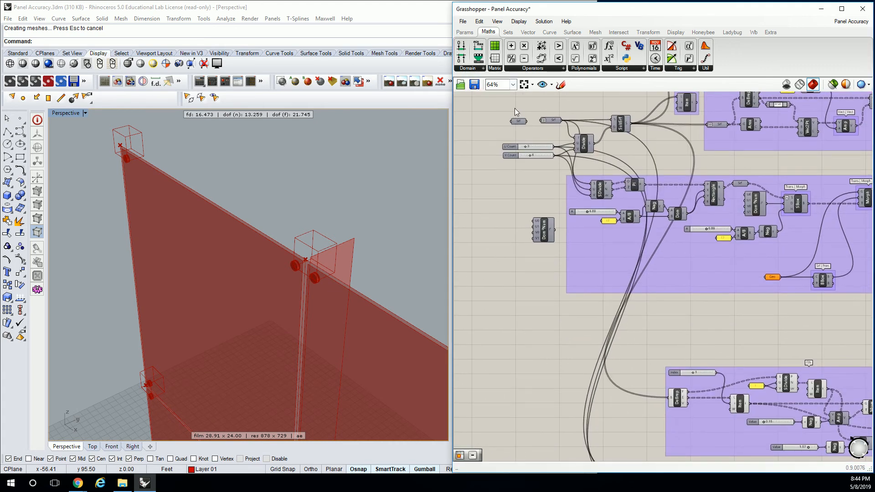
Add a Surface parameter to the canvas and connect the 4Point Surface output to it
{"action": "left_click", "coordinate": [465, 32]}
{"action": "left_click_drag", "start_coordinate": [535, 58], "coordinate": [659, 147]}
{"action": "scroll", "coordinate": [663, 140], "scroll_direction": "down", "scroll_amount": 2}
{"action": "right_click_drag", "start_coordinate": [663, 140], "coordinate": [569, 166]}
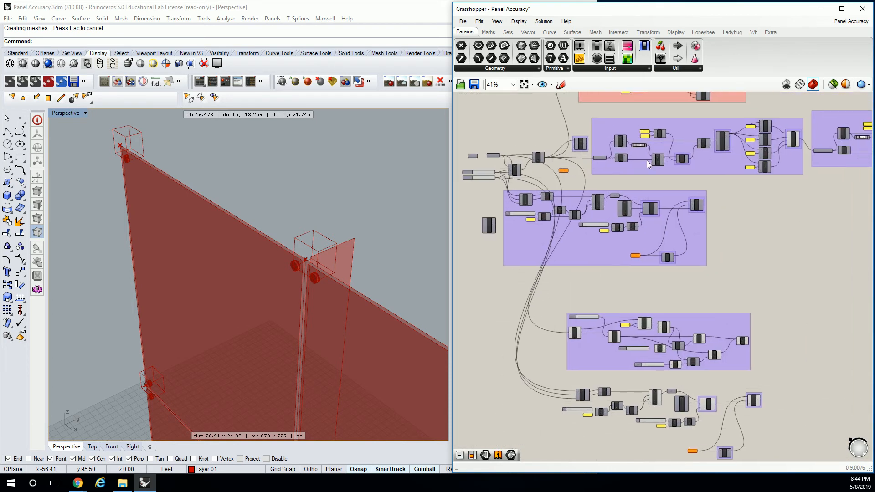
{"action": "right_click_drag", "start_coordinate": [817, 135], "coordinate": [752, 138]}
{"action": "scroll", "coordinate": [752, 139], "scroll_direction": "up", "scroll_amount": 4}
{"action": "left_click", "coordinate": [709, 157]}
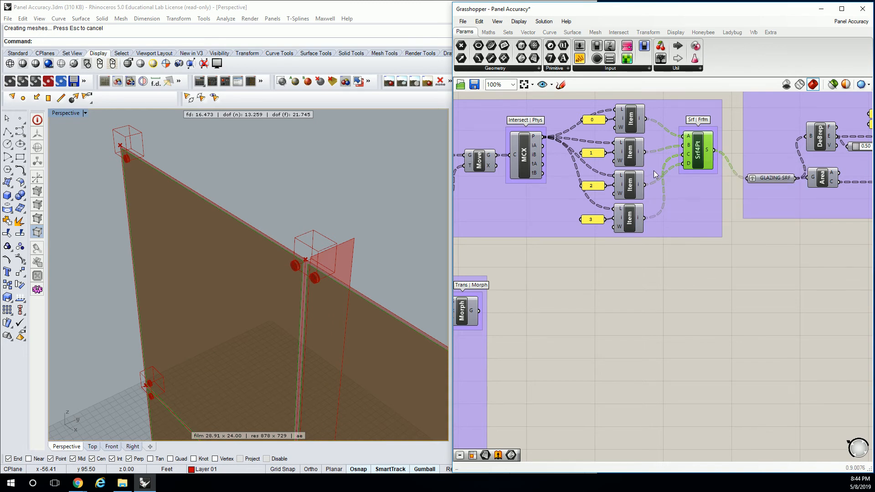
{"action": "scroll", "coordinate": [653, 171], "scroll_direction": "down", "scroll_amount": 4}
{"action": "left_click", "coordinate": [628, 161]}
{"action": "scroll", "coordinate": [616, 185], "scroll_direction": "up", "scroll_amount": 2}
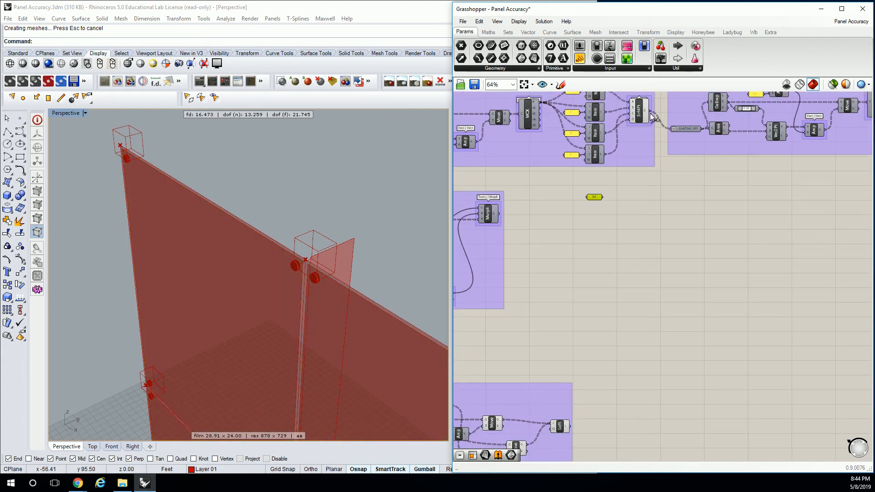
{"action": "scroll", "coordinate": [590, 199], "scroll_direction": "down", "scroll_amount": 4}
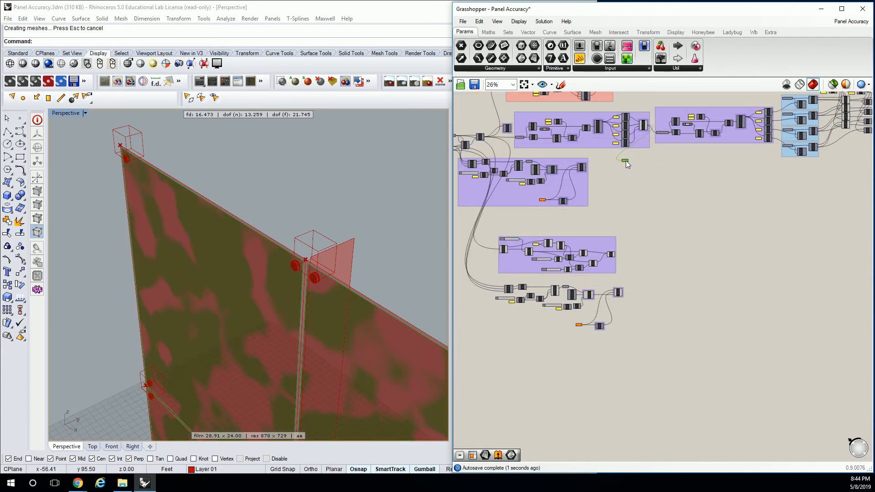
Hide the Surface parameter's incoming wire and move the parameter beside the copied connector definition's surface division
{"action": "right_click", "coordinate": [625, 160]}
{"action": "mouse_move", "coordinate": [702, 215]}
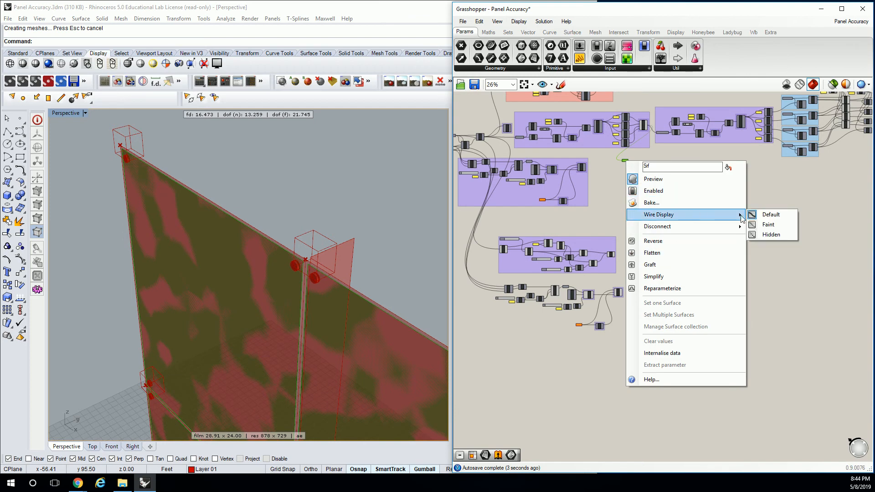
{"action": "left_click", "coordinate": [770, 234]}
{"action": "left_click_drag", "start_coordinate": [625, 158], "coordinate": [594, 315]}
{"action": "left_click", "coordinate": [630, 164]}
{"action": "left_click_drag", "start_coordinate": [627, 161], "coordinate": [488, 285]}
{"action": "scroll", "coordinate": [490, 283], "scroll_direction": "up", "scroll_amount": 5}
{"action": "right_click_drag", "start_coordinate": [522, 284], "coordinate": [621, 239]}
{"action": "left_click", "coordinate": [638, 248]}
{"action": "scroll", "coordinate": [646, 233], "scroll_direction": "down", "scroll_amount": 3}
Add a Construct Domain² component just below the Surface parameter at the start of the copied connector definition
{"action": "left_click", "coordinate": [488, 32]}
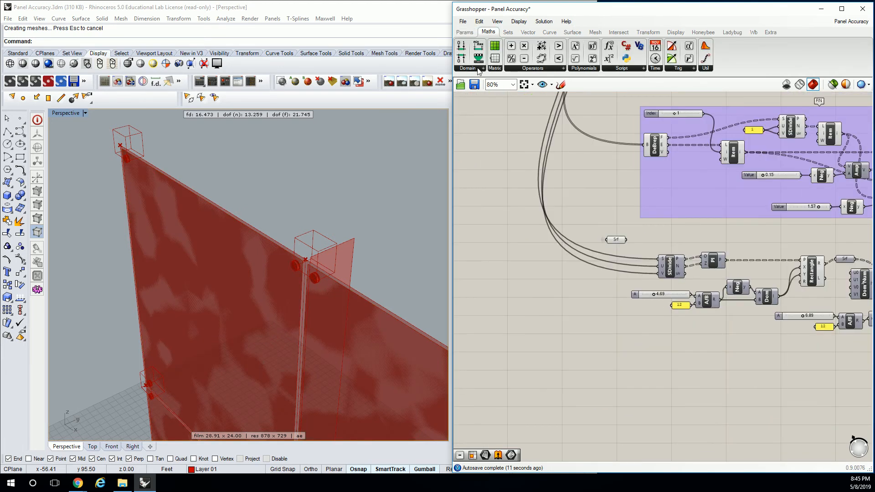
{"action": "left_click", "coordinate": [483, 68]}
{"action": "left_click_drag", "start_coordinate": [483, 173], "coordinate": [596, 289]}
{"action": "left_click", "coordinate": [596, 286]}
{"action": "scroll", "coordinate": [603, 240], "scroll_direction": "up", "scroll_amount": 2}
{"action": "left_click_drag", "start_coordinate": [631, 241], "coordinate": [540, 273]}
{"action": "left_click_drag", "start_coordinate": [586, 316], "coordinate": [548, 331]}
{"action": "left_click_drag", "start_coordinate": [536, 272], "coordinate": [492, 286]}
{"action": "left_click", "coordinate": [509, 154]}
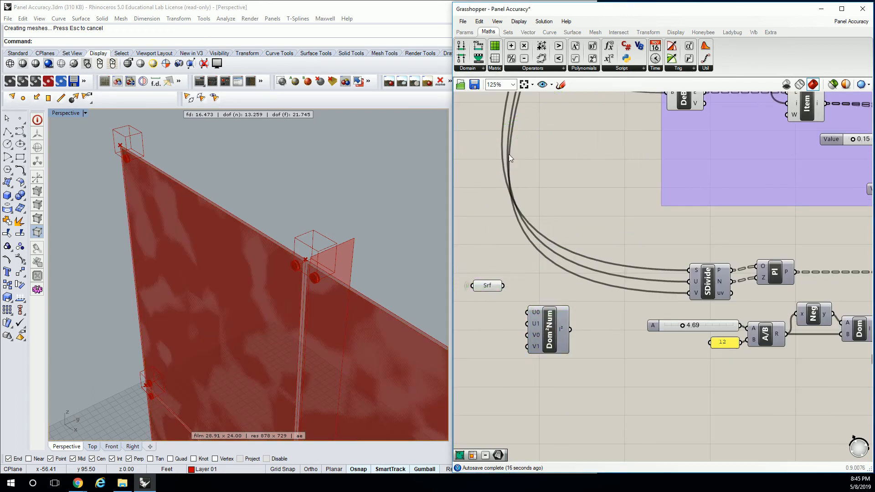
Add an Isotrim component and feed it with the Surface parameter and the Construct Domain² output
{"action": "left_click", "coordinate": [583, 31]}
{"action": "left_click", "coordinate": [645, 68]}
{"action": "left_click_drag", "start_coordinate": [652, 124], "coordinate": [647, 149]}
{"action": "left_click_drag", "start_coordinate": [608, 298], "coordinate": [611, 297]}
{"action": "left_click_drag", "start_coordinate": [504, 286], "coordinate": [619, 302]}
{"action": "left_click_drag", "start_coordinate": [577, 326], "coordinate": [599, 303]}
{"action": "right_click_drag", "start_coordinate": [603, 332], "coordinate": [619, 292]}
{"action": "scroll", "coordinate": [619, 292], "scroll_direction": "down", "scroll_amount": 1}
{"action": "scroll", "coordinate": [251, 290], "scroll_direction": "down", "scroll_amount": 6}
{"action": "right_click_drag", "start_coordinate": [206, 325], "coordinate": [330, 209]}
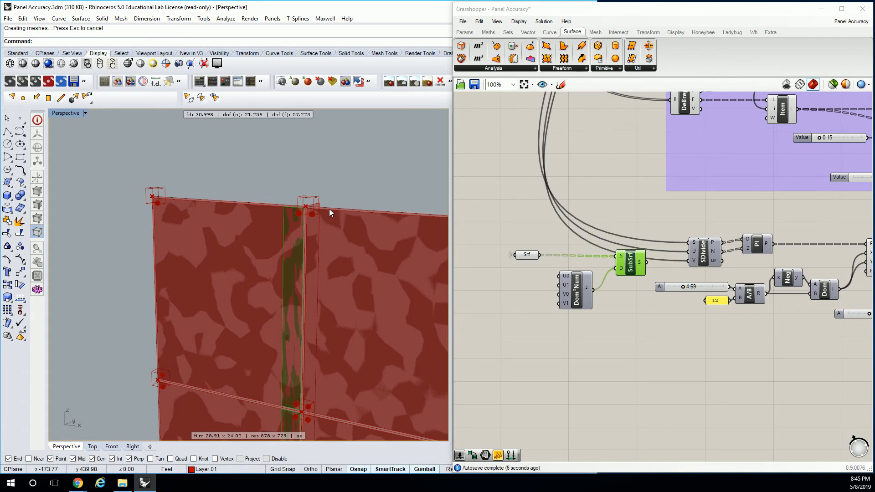
{"action": "right_click_drag", "start_coordinate": [668, 258], "coordinate": [682, 211]}
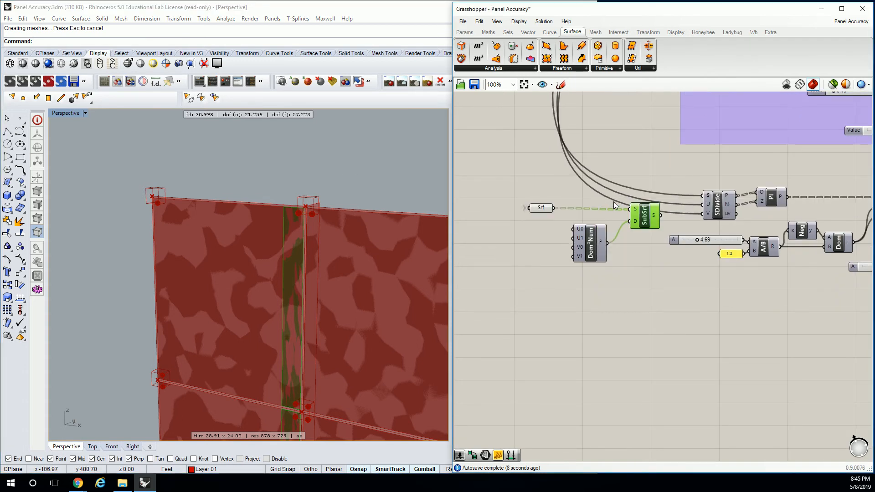
Add a number slider with the range 0<1.0 beside the Construct Domain² component
{"action": "scroll", "coordinate": [566, 204], "scroll_direction": "up", "scroll_amount": 3}
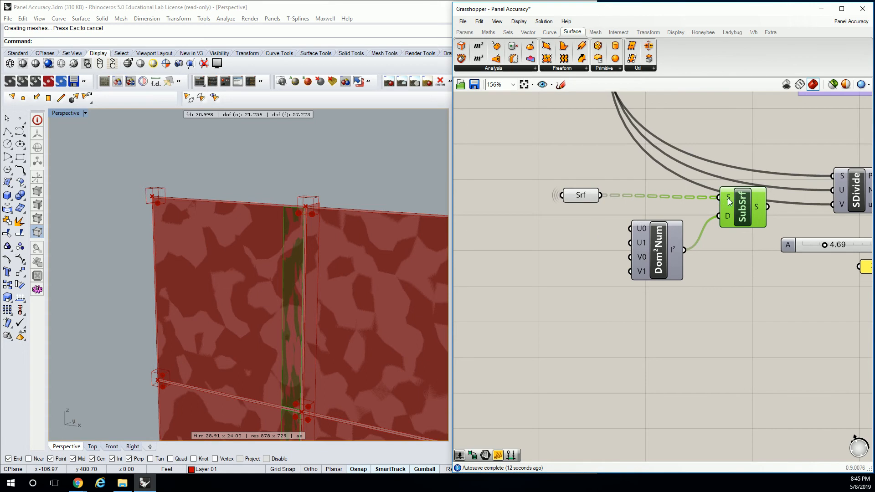
{"action": "mouse_move", "coordinate": [729, 202]}
{"action": "double_click", "coordinate": [554, 232]}
{"action": "type", "text": "0<1.0"}
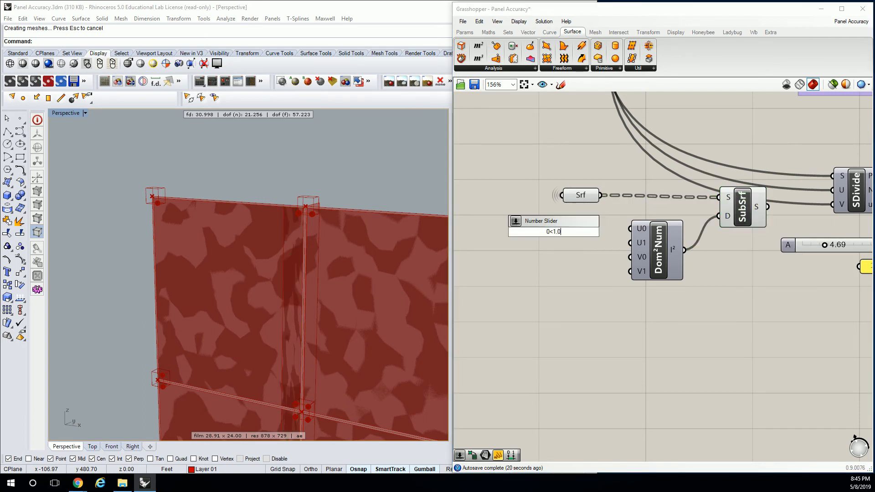
{"action": "key", "text": "Return"}
Make three copies of the slider and connect the four sliders to the domain's U0, U1, V0 and V1 inputs
{"action": "left_click", "coordinate": [578, 233]}
{"action": "key", "text": "ctrl+c"}
{"action": "key", "text": "ctrl+v"}
{"action": "left_click_drag", "start_coordinate": [599, 234], "coordinate": [579, 232]}
{"action": "key", "text": "ctrl+v"}
{"action": "key", "text": "ctrl+v"}
{"action": "left_click_drag", "start_coordinate": [608, 234], "coordinate": [631, 243]}
{"action": "left_click_drag", "start_coordinate": [610, 273], "coordinate": [631, 257]}
{"action": "left_click_drag", "start_coordinate": [609, 293], "coordinate": [631, 271]}
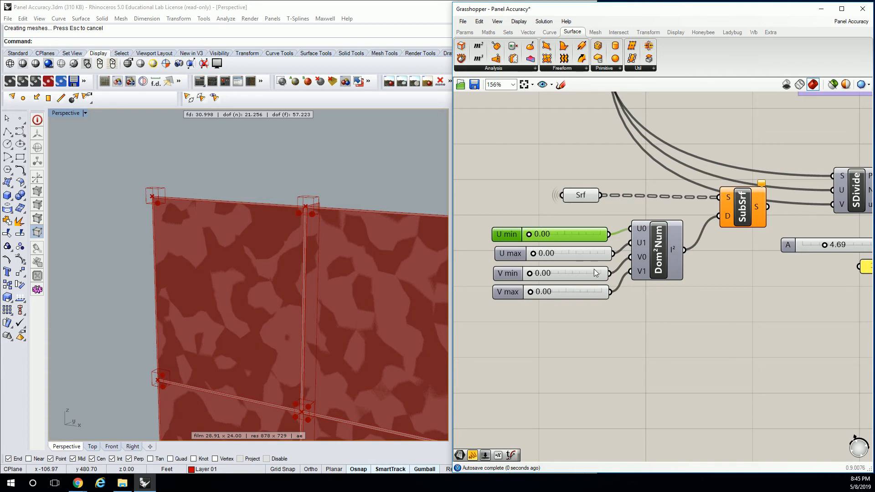
Set the U max and V max sliders to 1.00
{"action": "left_click", "coordinate": [580, 226]}
{"action": "left_click_drag", "start_coordinate": [534, 254], "coordinate": [622, 257]}
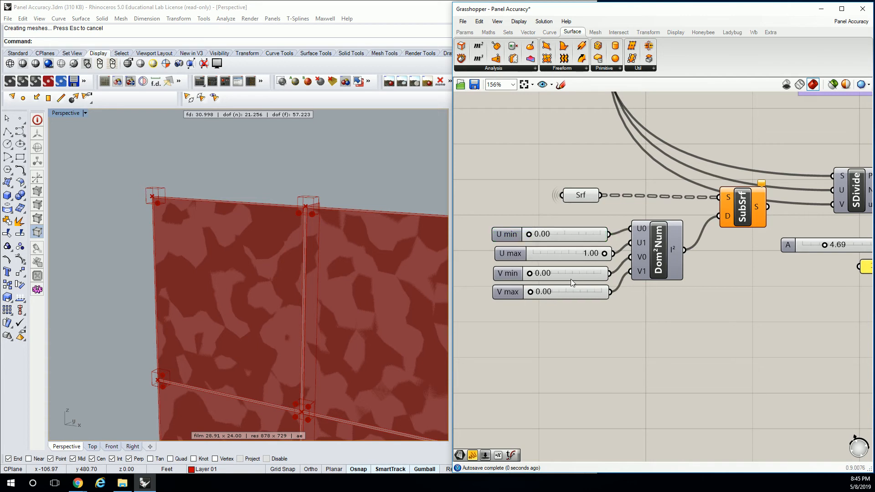
{"action": "left_click_drag", "start_coordinate": [530, 292], "coordinate": [612, 295]}
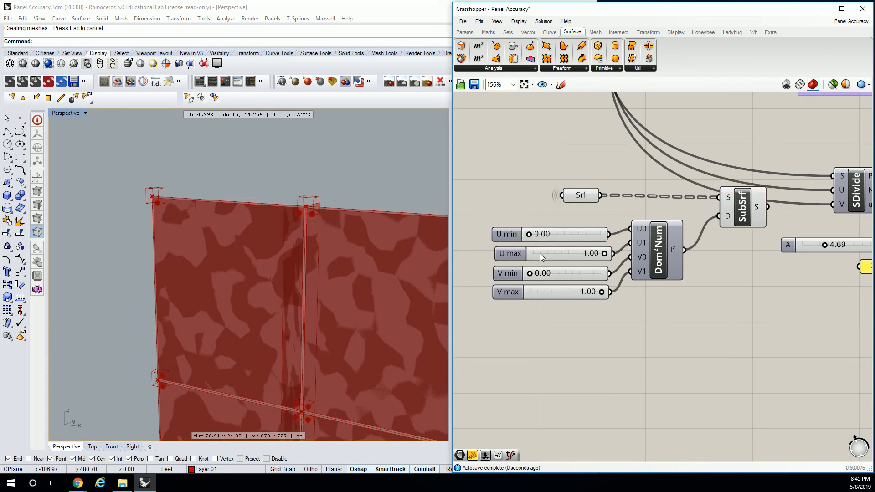
Examine the trimmed surfaces on the facade and compare the Surface parameter's data with the 4Point Surface output
{"action": "scroll", "coordinate": [305, 231], "scroll_direction": "down", "scroll_amount": 7}
{"action": "right_click_drag", "start_coordinate": [305, 231], "coordinate": [269, 178]}
{"action": "scroll", "coordinate": [270, 177], "scroll_direction": "up", "scroll_amount": 8}
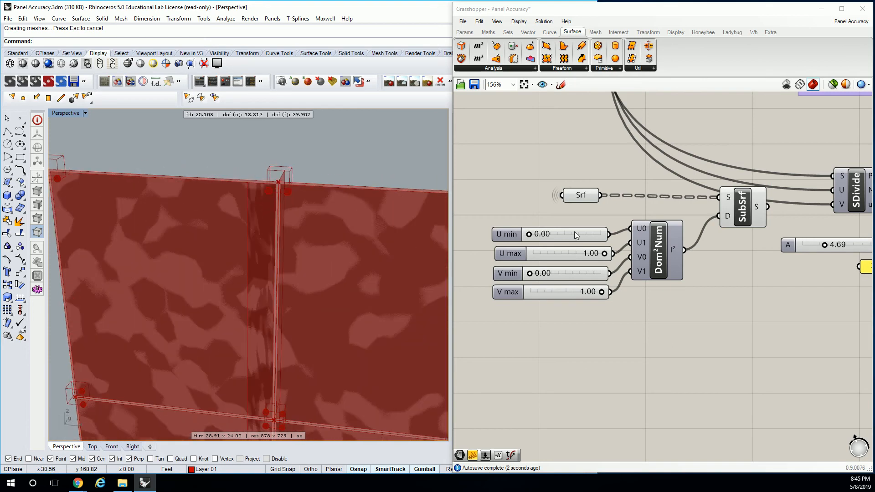
{"action": "right_click_drag", "start_coordinate": [378, 216], "coordinate": [352, 193]}
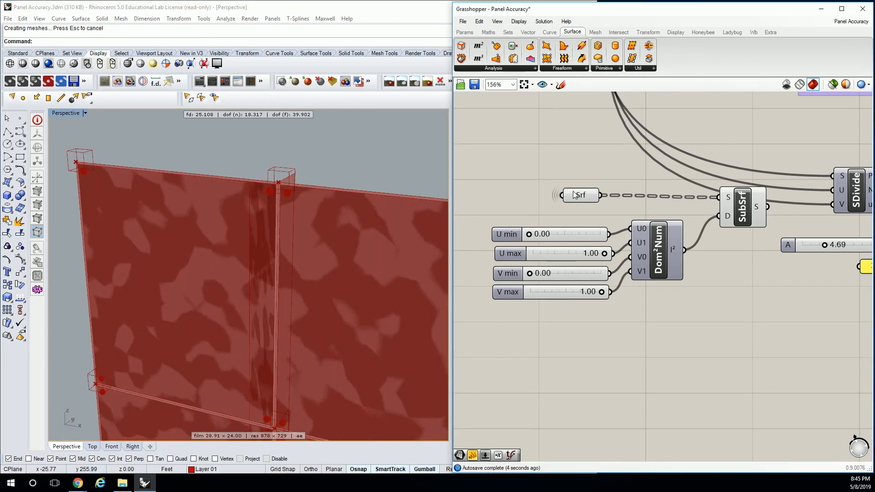
{"action": "left_click", "coordinate": [742, 206]}
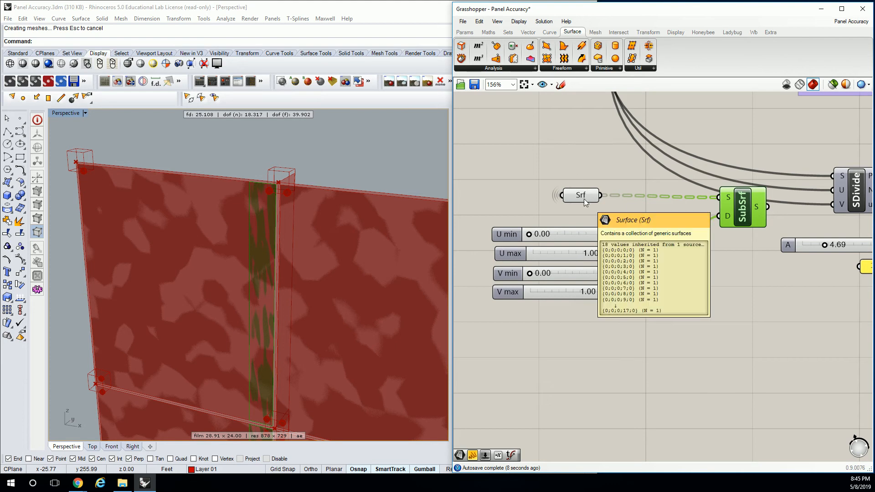
{"action": "scroll", "coordinate": [584, 198], "scroll_direction": "down", "scroll_amount": 3}
{"action": "right_click_drag", "start_coordinate": [605, 170], "coordinate": [526, 319]}
{"action": "right_click_drag", "start_coordinate": [753, 202], "coordinate": [571, 296]}
{"action": "scroll", "coordinate": [619, 225], "scroll_direction": "down", "scroll_amount": 3}
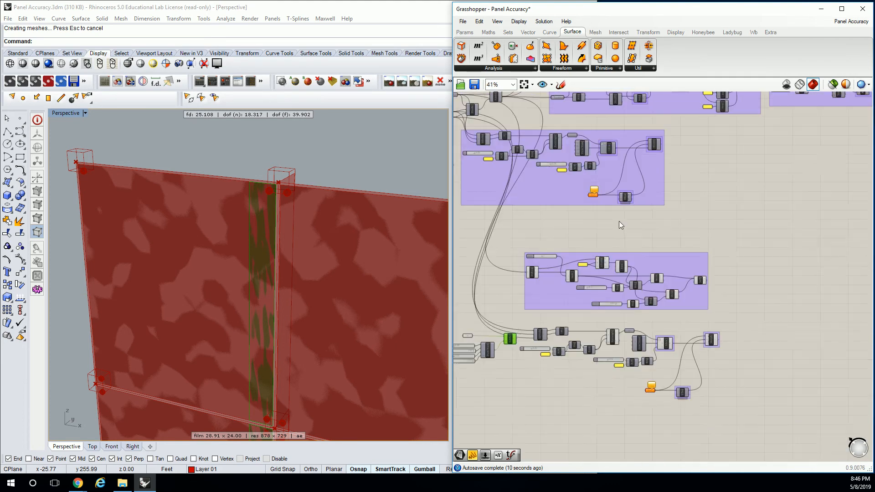
{"action": "right_click_drag", "start_coordinate": [266, 218], "coordinate": [274, 235]}
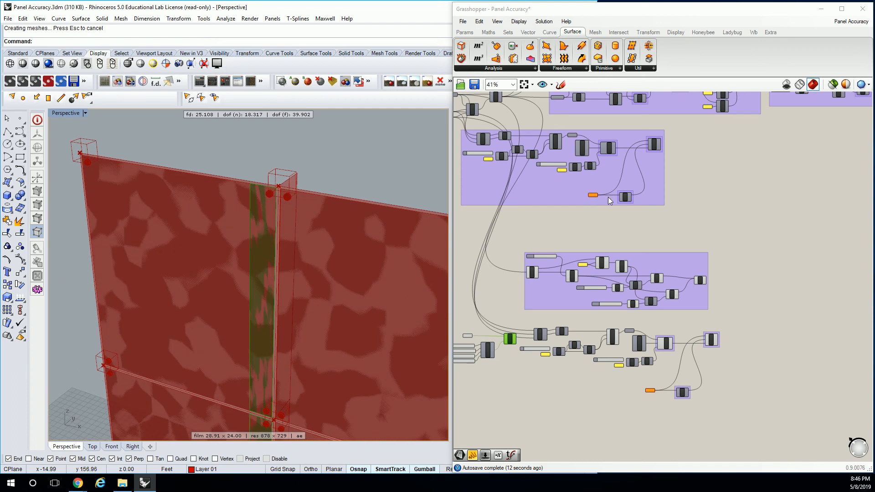
{"action": "scroll", "coordinate": [781, 181], "scroll_direction": "up", "scroll_amount": 5}
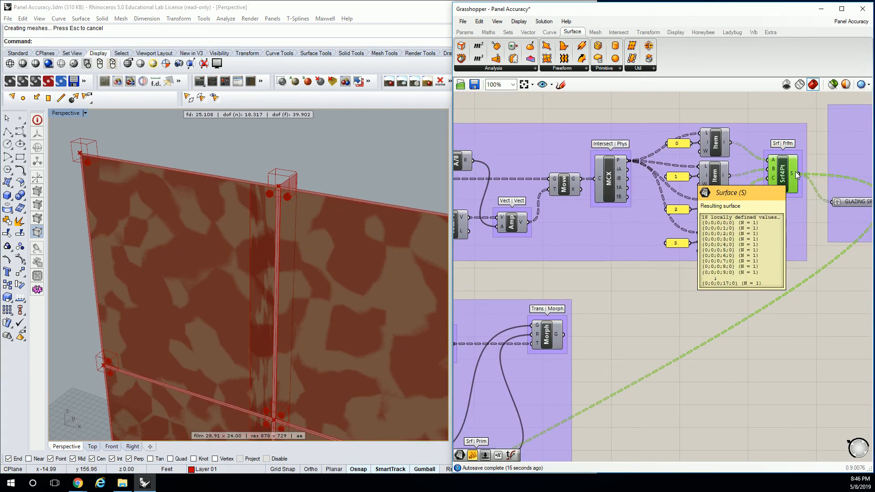
{"action": "scroll", "coordinate": [610, 168], "scroll_direction": "down", "scroll_amount": 5}
{"action": "scroll", "coordinate": [595, 259], "scroll_direction": "up", "scroll_amount": 6}
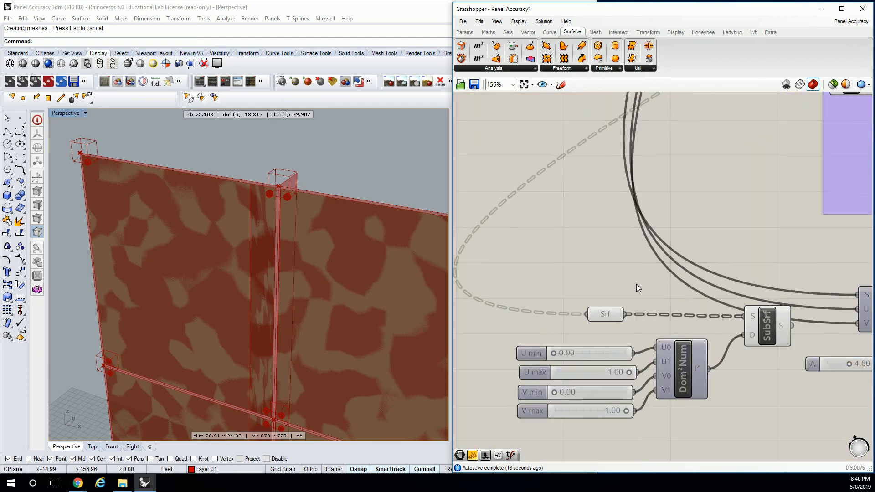
{"action": "mouse_move", "coordinate": [614, 313]}
{"action": "right_click_drag", "start_coordinate": [660, 286], "coordinate": [567, 184]}
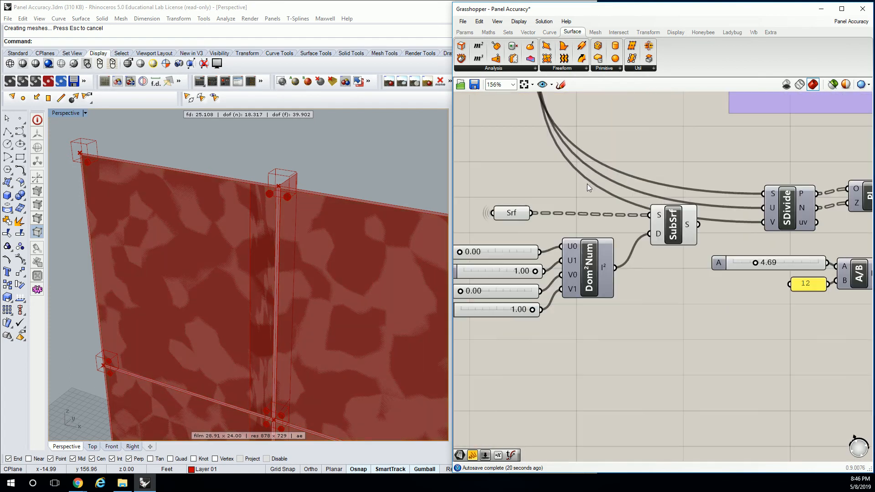
{"action": "mouse_move", "coordinate": [512, 212]}
Select the Isotrim component to highlight its surfaces and set the V max slider to 0.98
{"action": "left_click", "coordinate": [678, 228]}
{"action": "right_click_drag", "start_coordinate": [531, 300], "coordinate": [583, 307]}
{"action": "left_click_drag", "start_coordinate": [585, 317], "coordinate": [584, 316]}
{"action": "mouse_move", "coordinate": [589, 278]}
{"action": "left_mouse_down"}
{"action": "mouse_move", "coordinate": [548, 278]}
{"action": "mouse_move", "coordinate": [588, 279]}
{"action": "left_mouse_up"}
Examine the highlighted isotrim surfaces along the vertical panel joints and the facade's top edge from several angles
{"action": "scroll", "coordinate": [361, 164], "scroll_direction": "down", "scroll_amount": 6}
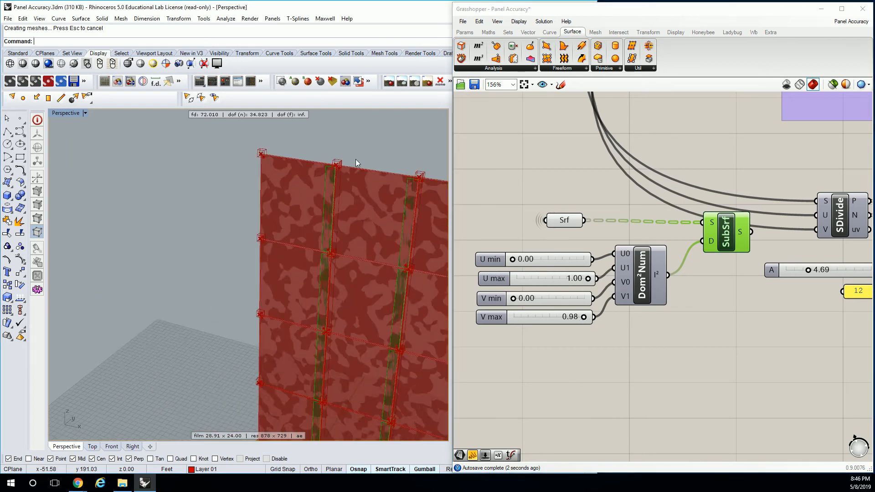
{"action": "right_click_drag", "start_coordinate": [414, 195], "coordinate": [436, 247]}
{"action": "scroll", "coordinate": [436, 248], "scroll_direction": "up", "scroll_amount": 5}
{"action": "right_click_drag", "start_coordinate": [396, 227], "coordinate": [413, 196]}
{"action": "scroll", "coordinate": [415, 189], "scroll_direction": "down", "scroll_amount": 9}
{"action": "scroll", "coordinate": [417, 180], "scroll_direction": "up", "scroll_amount": 3}
{"action": "scroll", "coordinate": [456, 165], "scroll_direction": "up", "scroll_amount": 2}
{"action": "scroll", "coordinate": [399, 163], "scroll_direction": "up", "scroll_amount": 4}
{"action": "right_click_drag", "start_coordinate": [367, 144], "coordinate": [348, 163]}
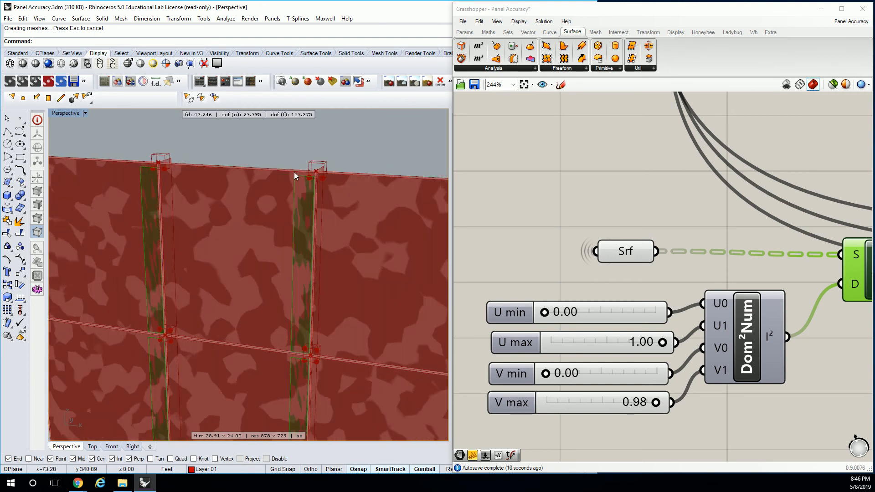
{"action": "scroll", "coordinate": [256, 162], "scroll_direction": "down", "scroll_amount": 5}
{"action": "scroll", "coordinate": [183, 152], "scroll_direction": "up", "scroll_amount": 5}
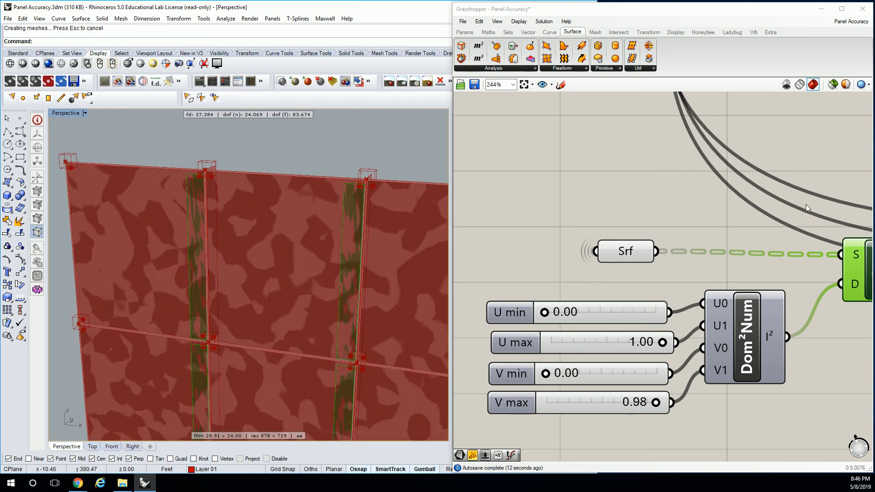
Select the 4Point Surface component to highlight its glazing surfaces and examine the components feeding it
{"action": "left_click", "coordinate": [668, 211]}
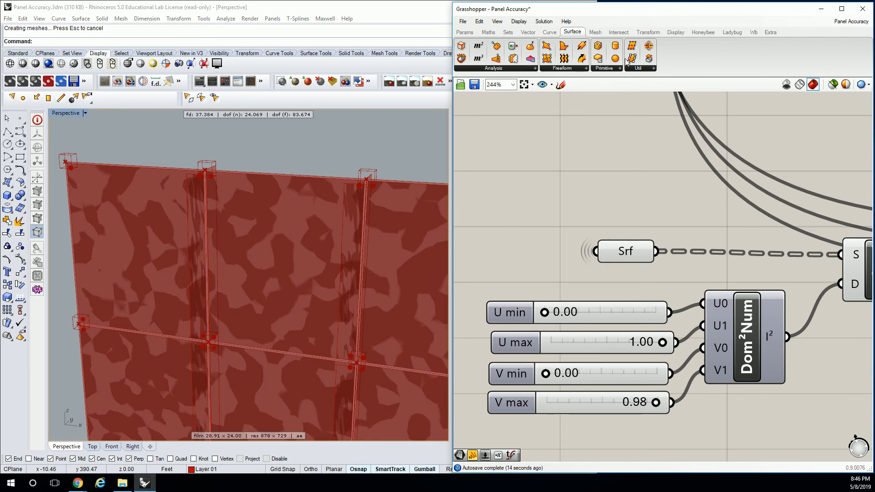
{"action": "scroll", "coordinate": [675, 191], "scroll_direction": "down", "scroll_amount": 8}
{"action": "right_click_drag", "start_coordinate": [678, 199], "coordinate": [708, 261]}
{"action": "scroll", "coordinate": [711, 161], "scroll_direction": "up", "scroll_amount": 3}
{"action": "left_click", "coordinate": [709, 166]}
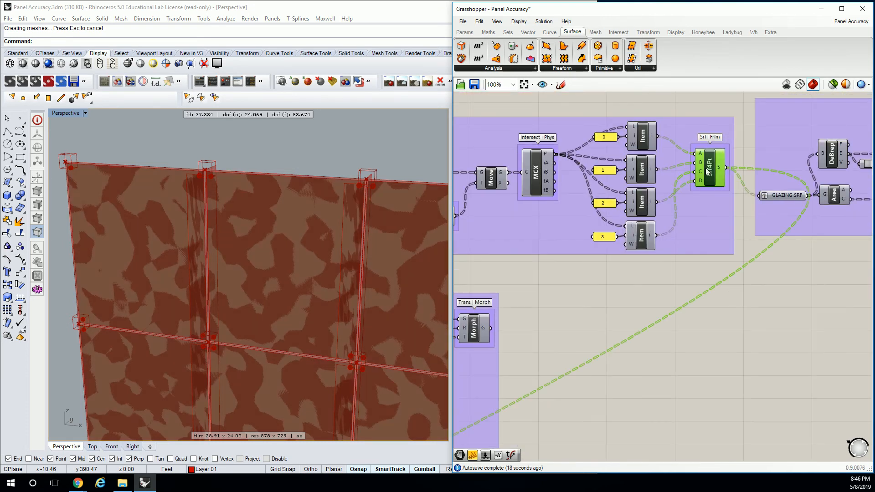
{"action": "right_click_drag", "start_coordinate": [592, 212], "coordinate": [743, 188]}
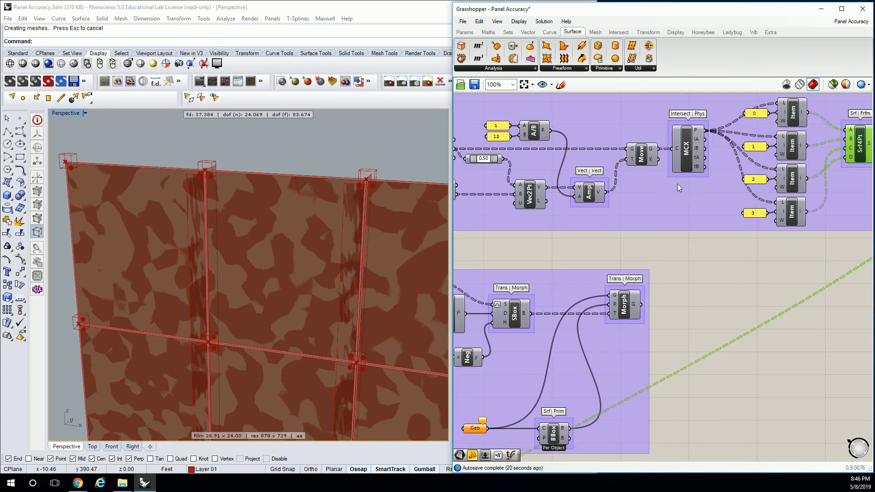
{"action": "right_click_drag", "start_coordinate": [840, 145], "coordinate": [767, 143]}
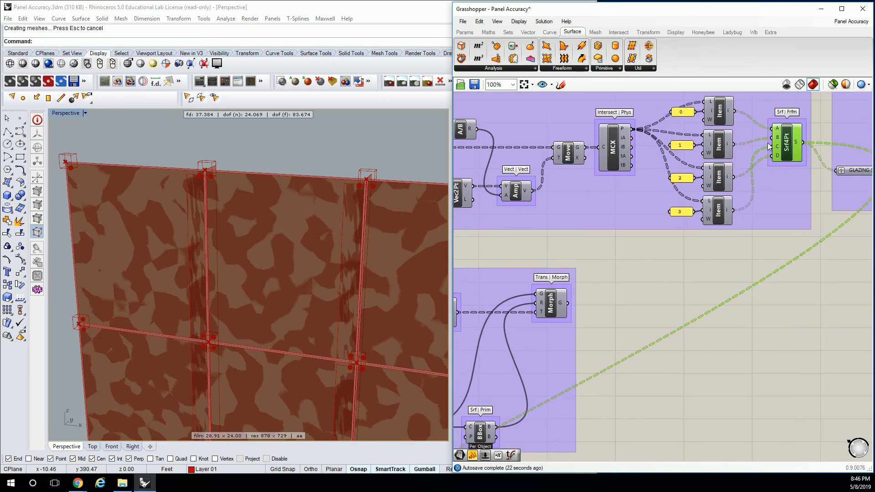
Add a List Item component, feed it the 4Point Surface output, and flatten its list input
{"action": "left_click", "coordinate": [508, 32]}
{"action": "left_click", "coordinate": [482, 67]}
{"action": "left_click", "coordinate": [485, 87]}
{"action": "left_click", "coordinate": [489, 69]}
{"action": "left_click", "coordinate": [484, 97]}
{"action": "left_click", "coordinate": [777, 274]}
{"action": "left_click_drag", "start_coordinate": [803, 142], "coordinate": [763, 264]}
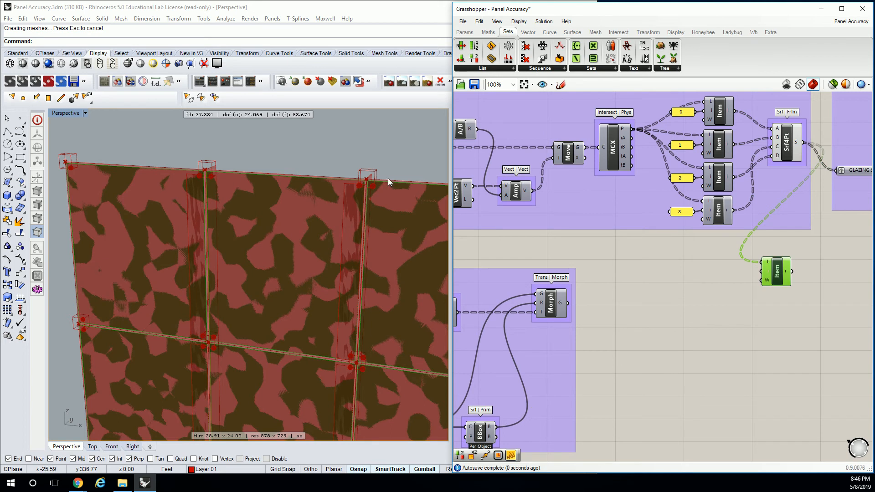
{"action": "right_click", "coordinate": [765, 262]}
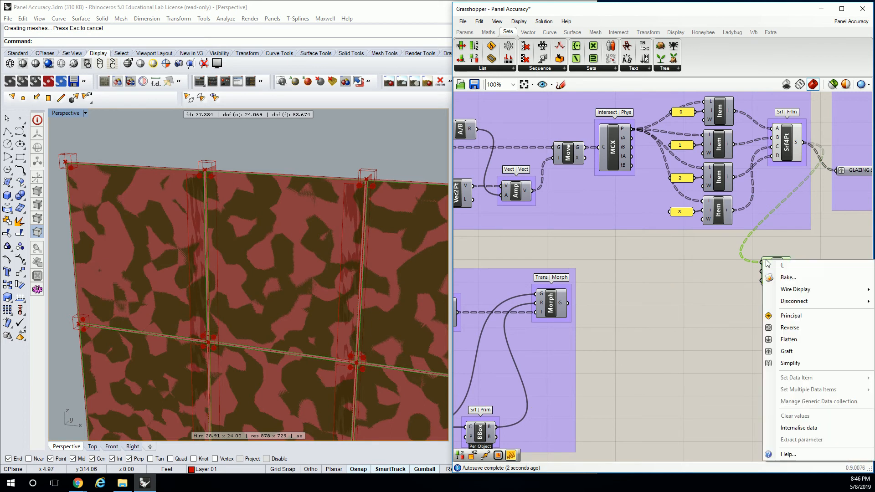
{"action": "left_click", "coordinate": [788, 339]}
Move the List Item beside the copied connector definition and wire its output into the Surface parameter feeding the Isotrim
{"action": "scroll", "coordinate": [747, 188], "scroll_direction": "down", "scroll_amount": 5}
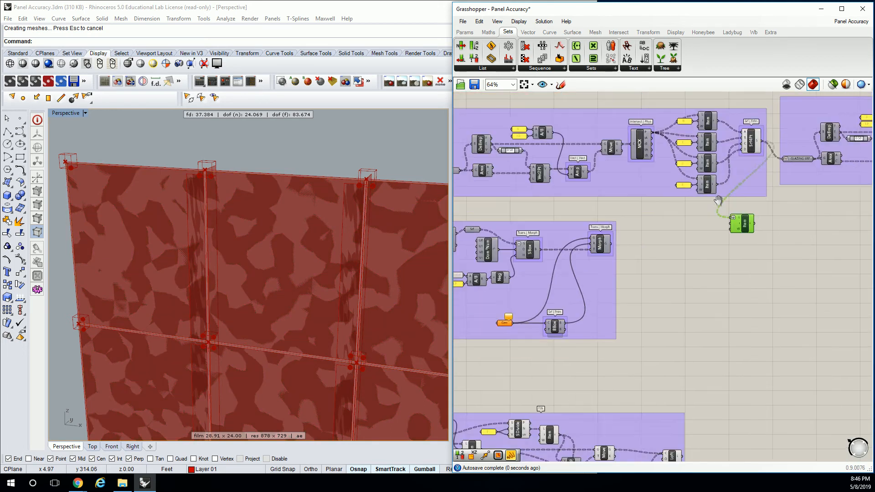
{"action": "scroll", "coordinate": [355, 129], "scroll_direction": "down", "scroll_amount": 6}
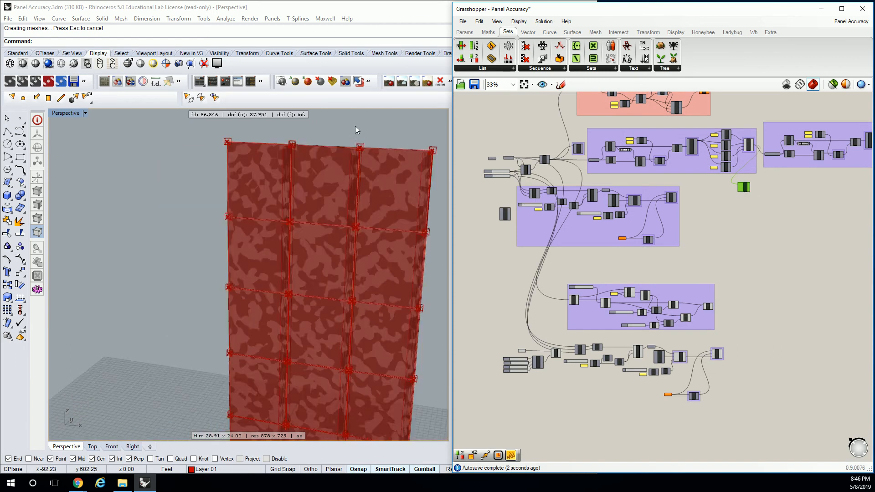
{"action": "left_click_drag", "start_coordinate": [747, 189], "coordinate": [520, 359]}
{"action": "scroll", "coordinate": [519, 346], "scroll_direction": "up", "scroll_amount": 5}
{"action": "left_click", "coordinate": [700, 373]}
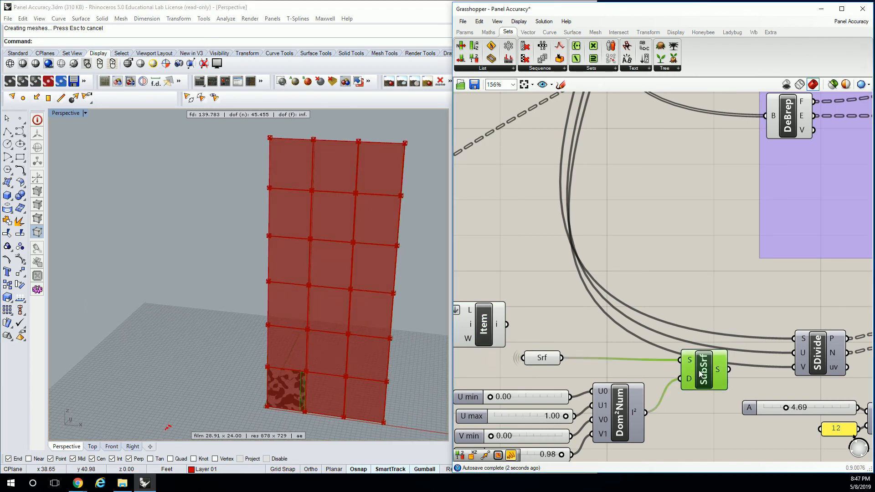
{"action": "scroll", "coordinate": [502, 288], "scroll_direction": "up", "scroll_amount": 5}
{"action": "left_click", "coordinate": [584, 253]}
{"action": "scroll", "coordinate": [642, 193], "scroll_direction": "down", "scroll_amount": 1}
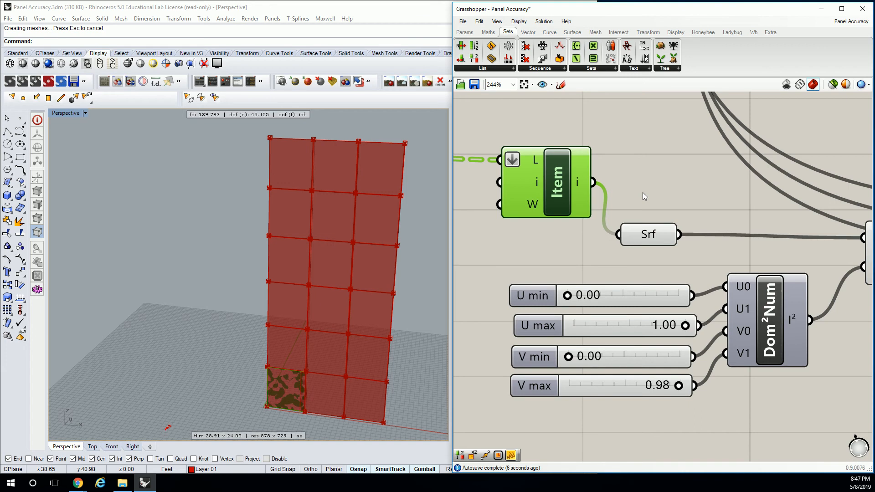
{"action": "scroll", "coordinate": [643, 192], "scroll_direction": "down", "scroll_amount": 1}
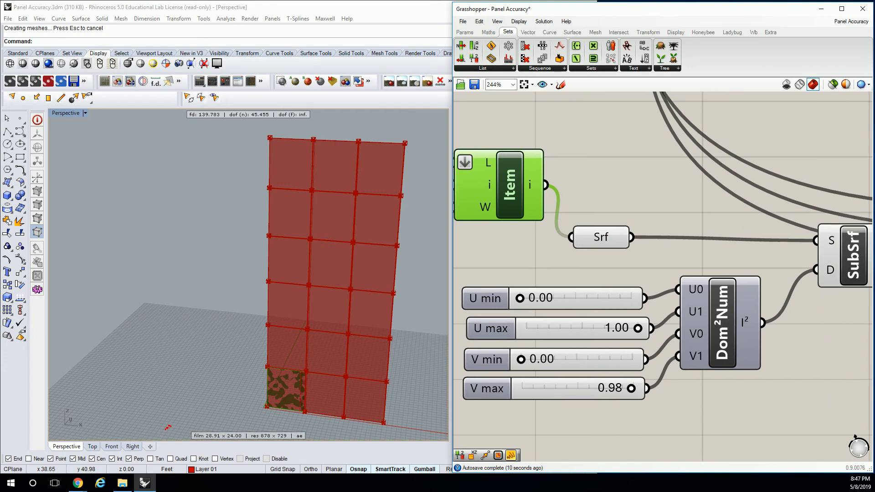
Reparameterize the Isotrim's surface input and undo the List Item wiring into the Surface parameter
{"action": "scroll", "coordinate": [639, 191], "scroll_direction": "down", "scroll_amount": 3}
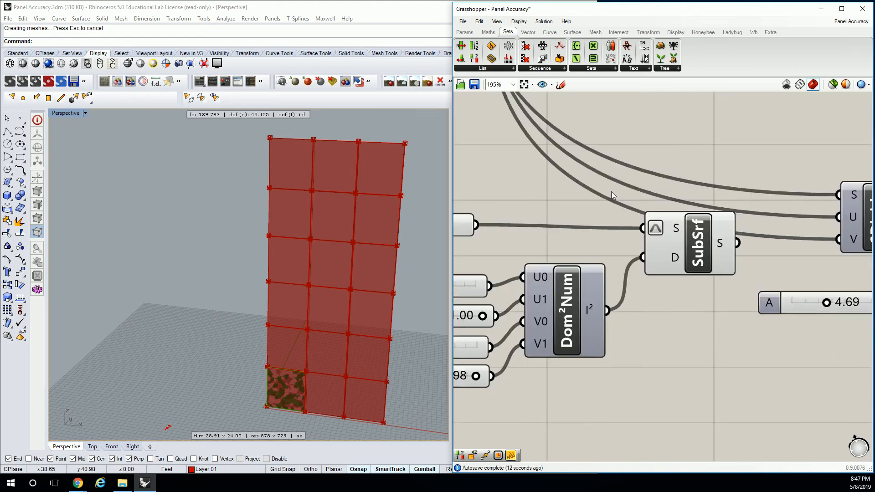
{"action": "left_click", "coordinate": [611, 205]}
{"action": "key", "text": "ctrl+z"}
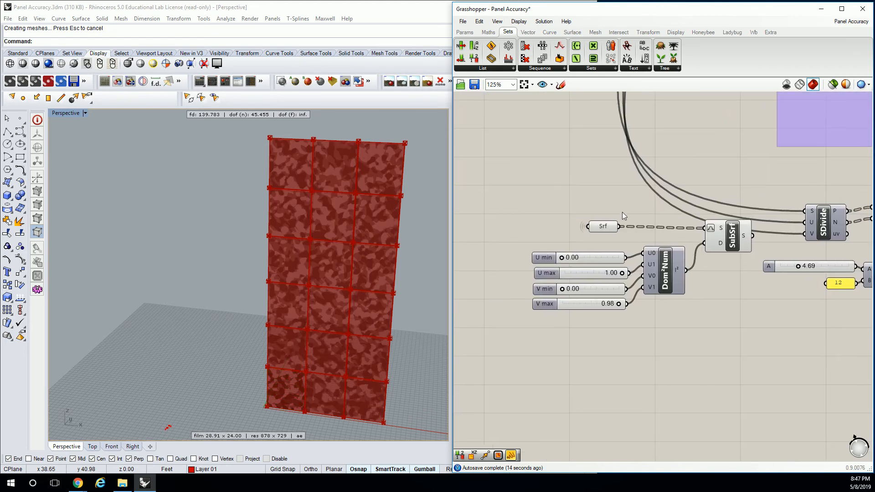
Select the Isotrim and examine its highlighted surfaces along the facade's upper edge against the downstream connector components
{"action": "left_click", "coordinate": [726, 237]}
{"action": "right_click_drag", "start_coordinate": [397, 193], "coordinate": [385, 221], "text": "shift"}
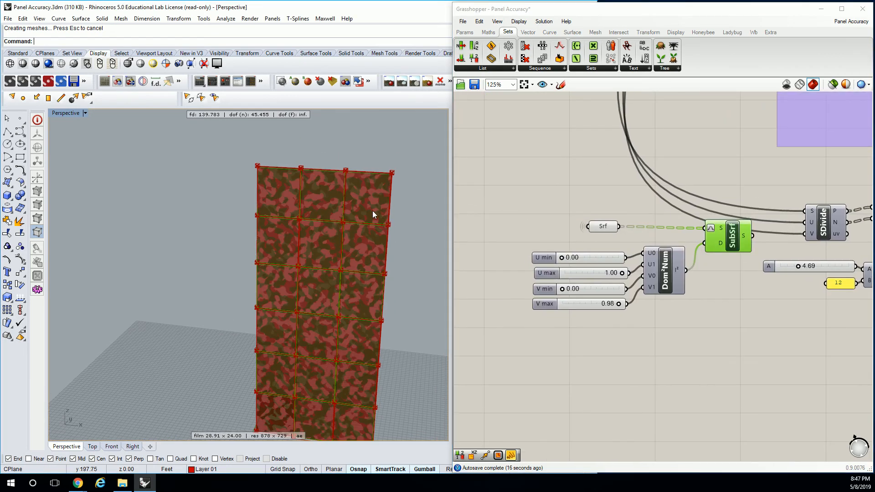
{"action": "scroll", "coordinate": [253, 168], "scroll_direction": "up", "scroll_amount": 13}
{"action": "right_click_drag", "start_coordinate": [286, 169], "coordinate": [263, 162], "text": "shift"}
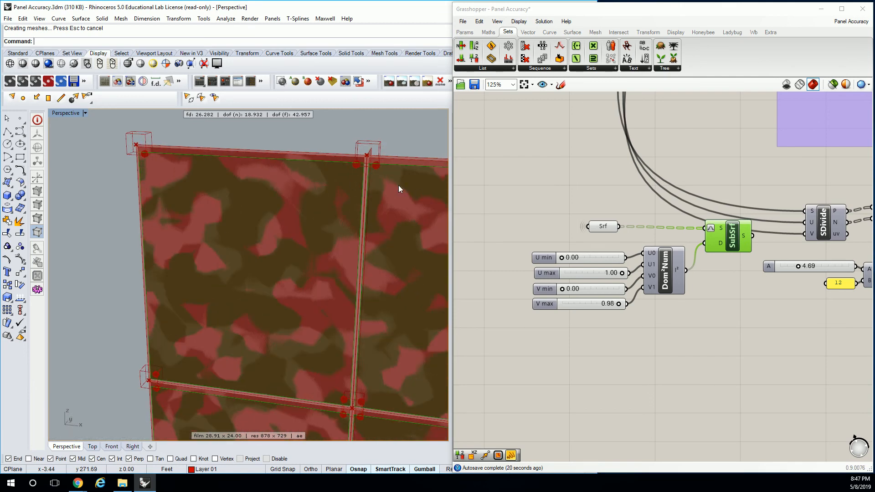
{"action": "scroll", "coordinate": [377, 197], "scroll_direction": "down", "scroll_amount": 2}
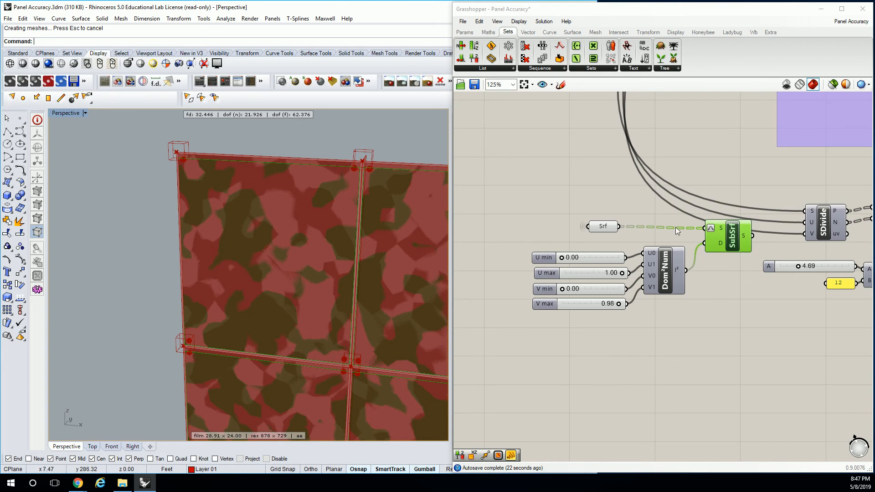
{"action": "right_click_drag", "start_coordinate": [721, 226], "coordinate": [688, 220]}
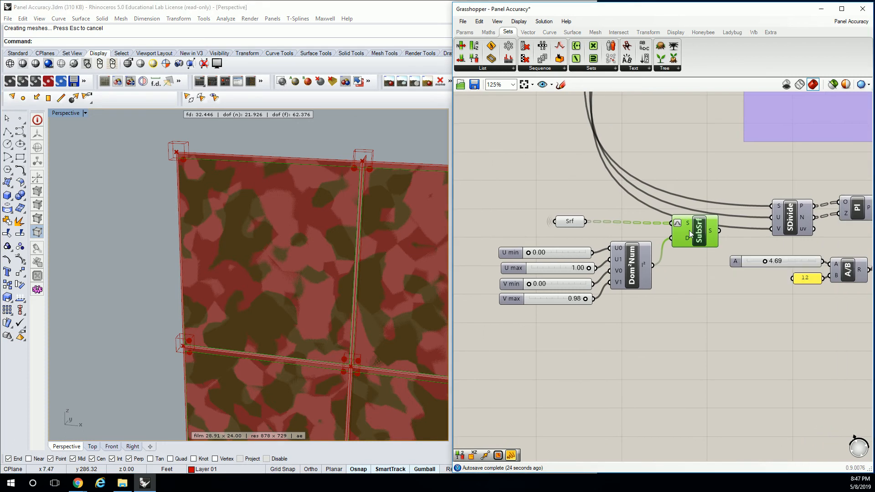
{"action": "scroll", "coordinate": [377, 198], "scroll_direction": "up", "scroll_amount": 2}
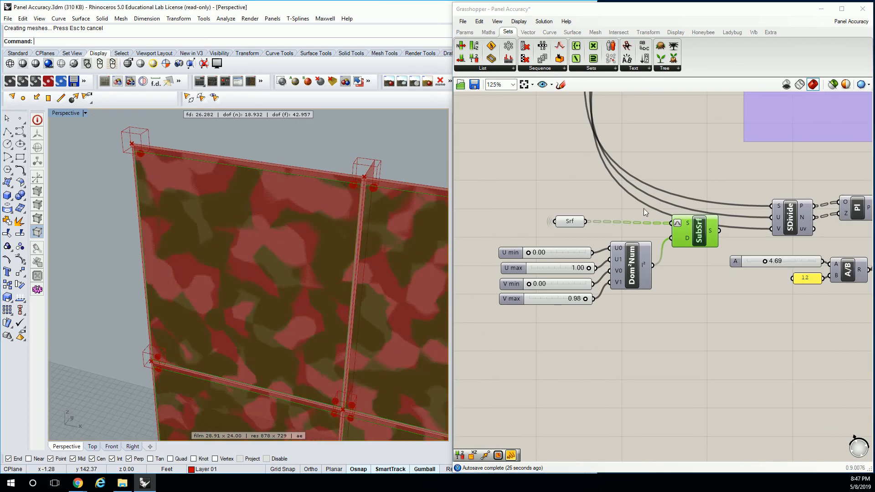
{"action": "right_click_drag", "start_coordinate": [788, 216], "coordinate": [683, 230]}
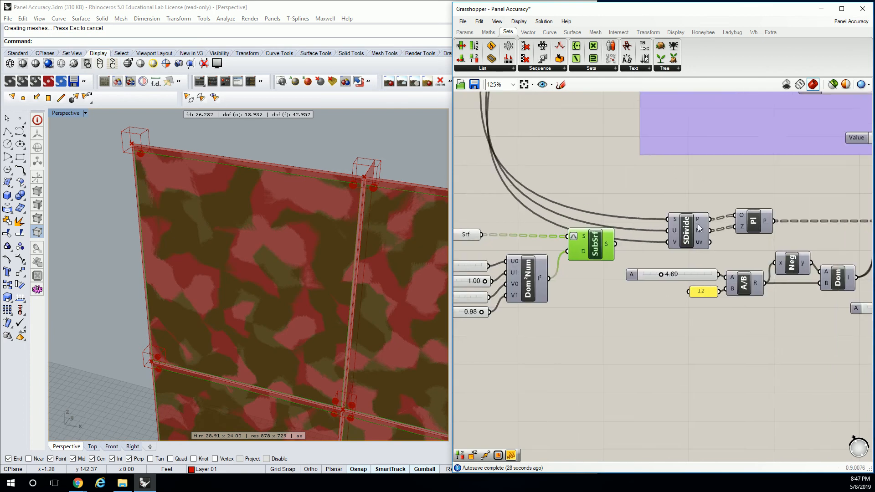
{"action": "scroll", "coordinate": [684, 229], "scroll_direction": "down", "scroll_amount": 2}
{"action": "right_click_drag", "start_coordinate": [780, 236], "coordinate": [693, 230]}
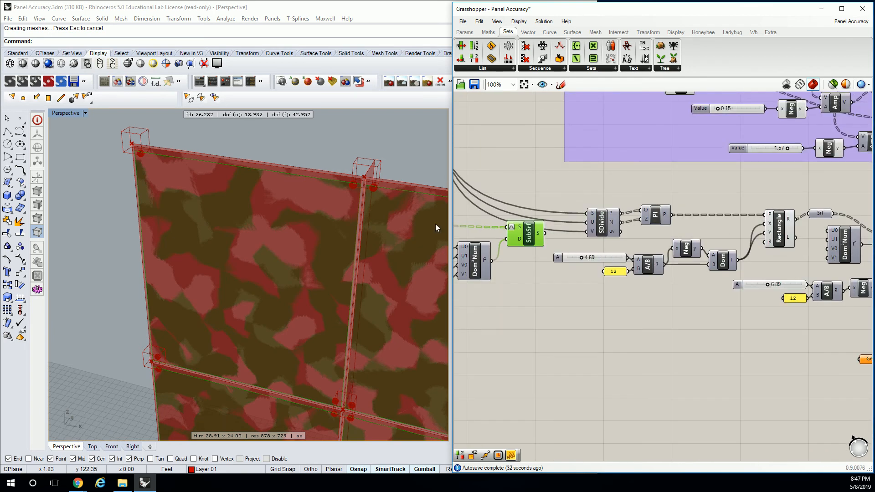
Shrink the Isotrim to a small patch near each panel's upper corner with U max 0.11, V min 0.85 and V max 0.93
{"action": "right_click_drag", "start_coordinate": [457, 245], "coordinate": [582, 252]}
{"action": "scroll", "coordinate": [583, 253], "scroll_direction": "up", "scroll_amount": 4}
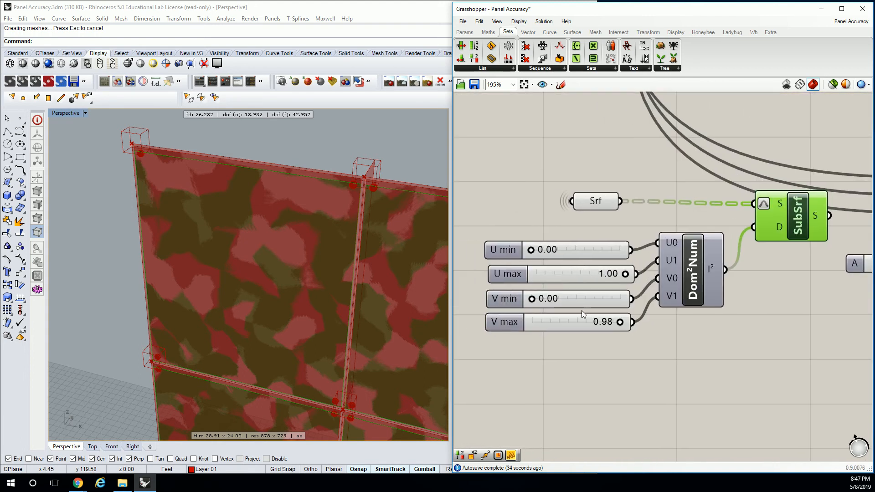
{"action": "left_click_drag", "start_coordinate": [620, 322], "coordinate": [616, 322]}
{"action": "left_click_drag", "start_coordinate": [531, 298], "coordinate": [548, 275]}
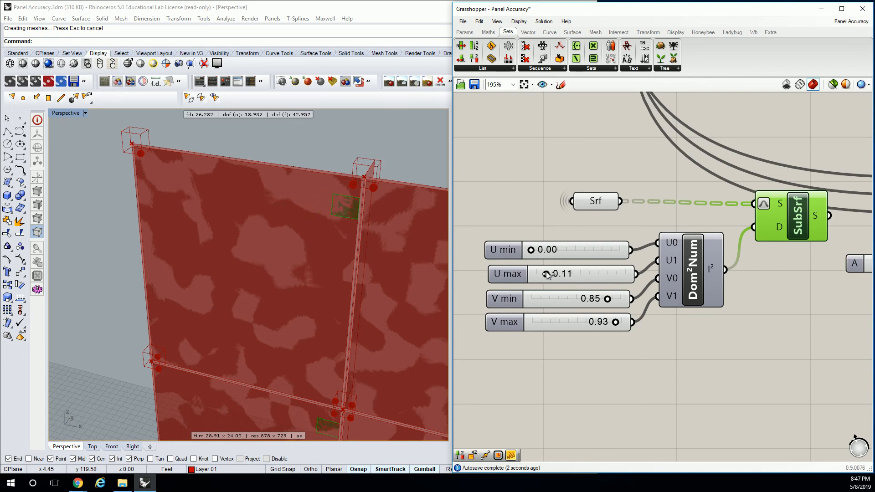
{"action": "right_click_drag", "start_coordinate": [248, 197], "coordinate": [367, 194]}
{"action": "scroll", "coordinate": [334, 172], "scroll_direction": "up", "scroll_amount": 6}
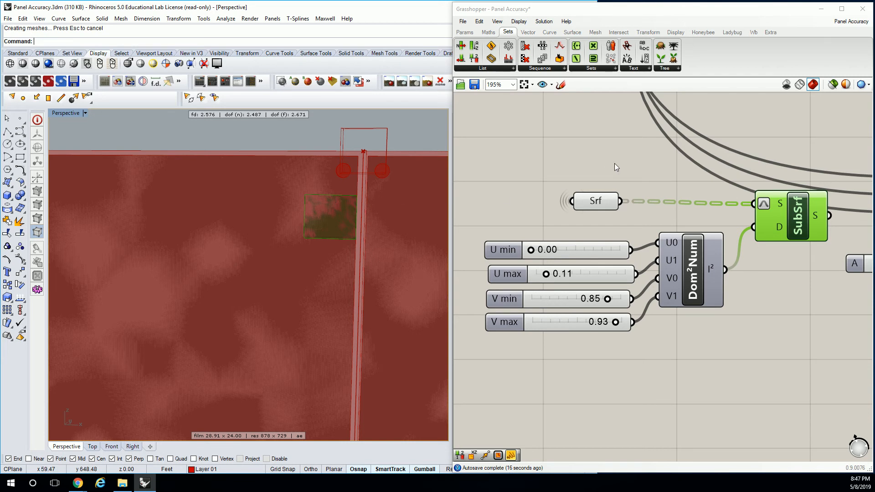
Examine the Rectangle and Surface Box components of the copied connector definition against their previews near the panel corners
{"action": "right_click_drag", "start_coordinate": [614, 163], "coordinate": [586, 163]}
{"action": "scroll", "coordinate": [778, 217], "scroll_direction": "down", "scroll_amount": 3}
{"action": "right_click_drag", "start_coordinate": [815, 209], "coordinate": [593, 252]}
{"action": "right_click_drag", "start_coordinate": [697, 235], "coordinate": [686, 207]}
{"action": "left_click", "coordinate": [791, 231]}
{"action": "scroll", "coordinate": [790, 230], "scroll_direction": "down", "scroll_amount": 3}
{"action": "right_click_drag", "start_coordinate": [395, 187], "coordinate": [354, 186]}
{"action": "scroll", "coordinate": [353, 186], "scroll_direction": "up", "scroll_amount": 2}
{"action": "scroll", "coordinate": [858, 230], "scroll_direction": "up", "scroll_amount": 4}
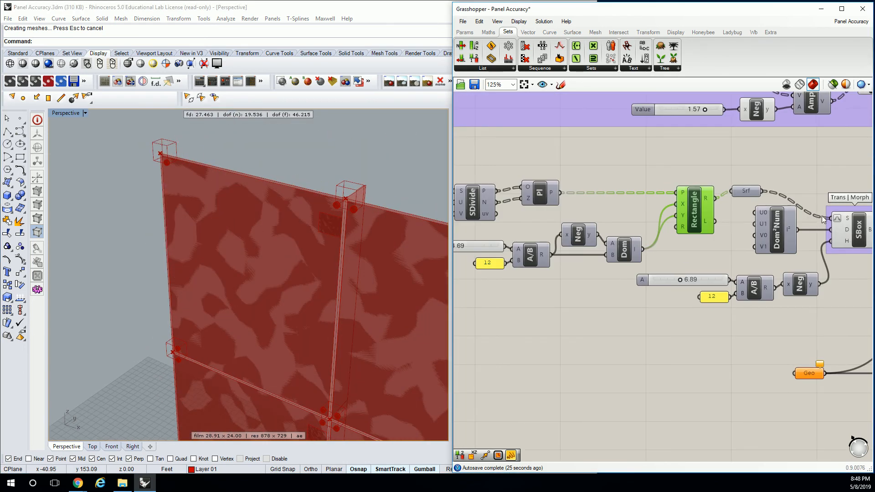
{"action": "left_click", "coordinate": [858, 230]}
{"action": "left_click", "coordinate": [699, 202]}
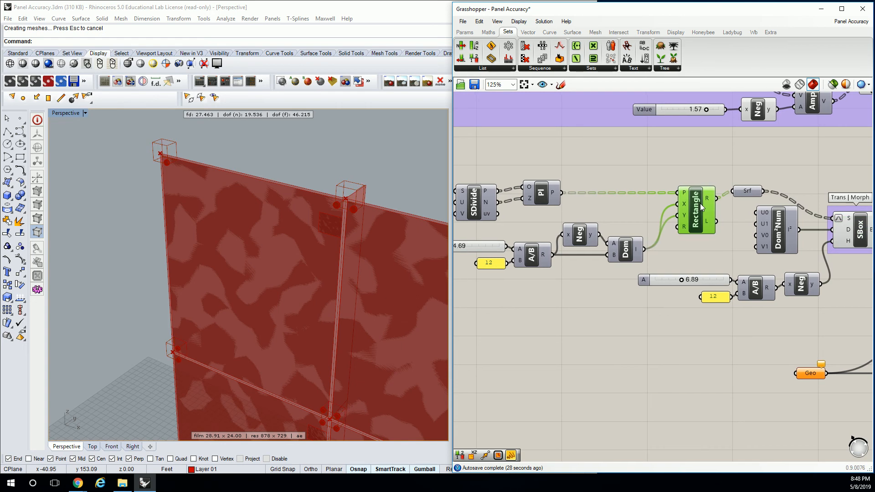
{"action": "right_click", "coordinate": [700, 204]}
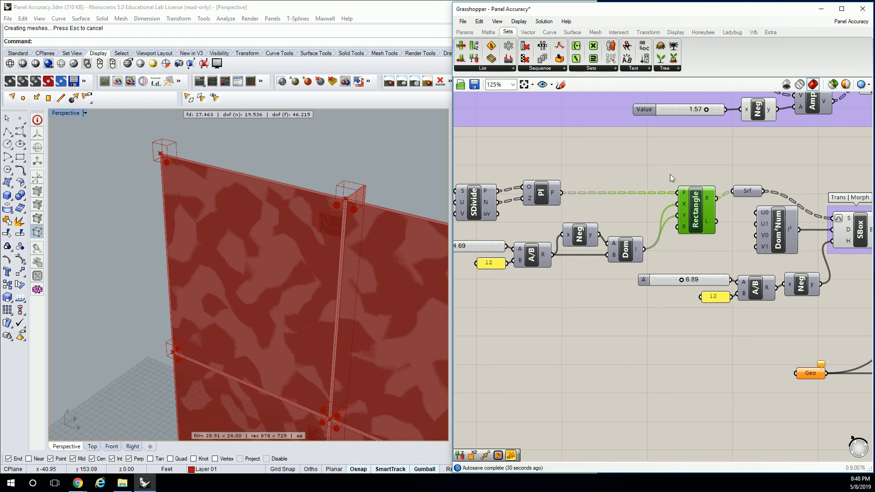
{"action": "left_click", "coordinate": [707, 177]}
Move the Surface parameter above the Rectangle component and replace its Rectangle input with the Isotrim output
{"action": "right_click_drag", "start_coordinate": [696, 203], "coordinate": [748, 185]}
{"action": "left_click", "coordinate": [704, 199]}
{"action": "left_click", "coordinate": [796, 185]}
{"action": "left_click_drag", "start_coordinate": [797, 187], "coordinate": [793, 165]}
{"action": "left_click", "coordinate": [617, 185]}
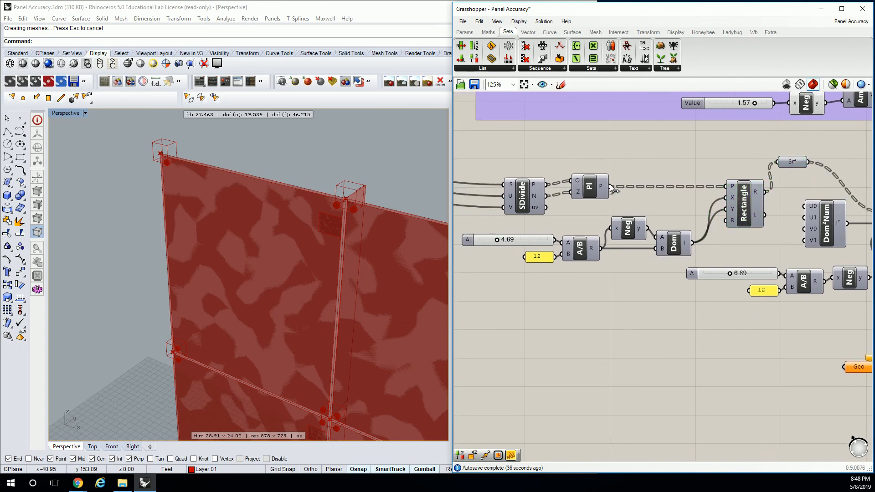
{"action": "scroll", "coordinate": [560, 177], "scroll_direction": "down", "scroll_amount": 2}
{"action": "left_click", "coordinate": [519, 222]}
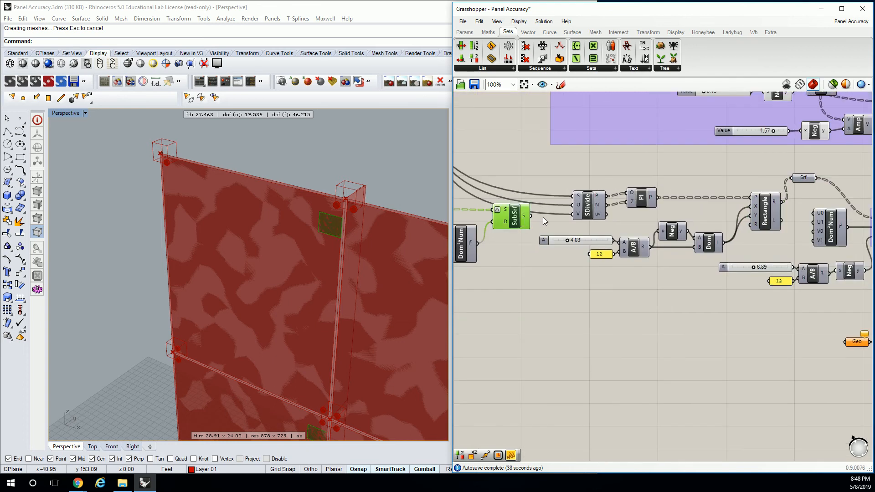
{"action": "right_click_drag", "start_coordinate": [561, 213], "coordinate": [525, 193]}
{"action": "left_click_drag", "start_coordinate": [495, 196], "coordinate": [752, 158]}
{"action": "scroll", "coordinate": [348, 200], "scroll_direction": "up", "scroll_amount": 8}
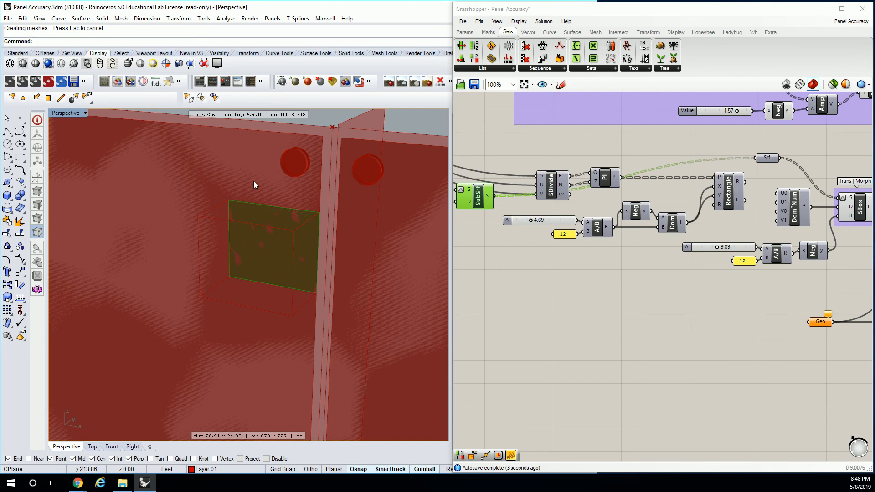
{"action": "right_click_drag", "start_coordinate": [322, 229], "coordinate": [184, 210]}
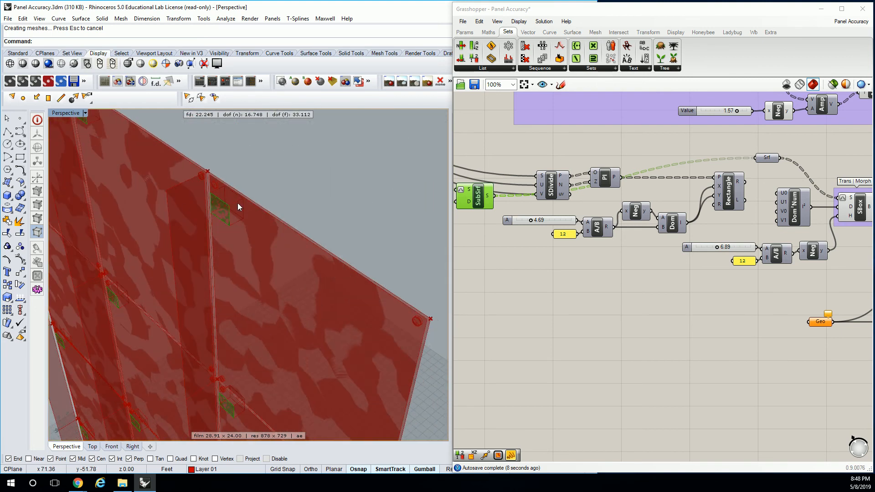
{"action": "scroll", "coordinate": [685, 146], "scroll_direction": "down", "scroll_amount": 2}
Delete the unused Divide Surface and plane components from the copied connector definition
{"action": "mouse_move", "coordinate": [684, 146]}
{"action": "right_mouse_down"}
{"action": "mouse_move", "coordinate": [644, 159]}
{"action": "mouse_move", "coordinate": [678, 161]}
{"action": "right_mouse_up"}
{"action": "scroll", "coordinate": [792, 271], "scroll_direction": "up", "scroll_amount": 3}
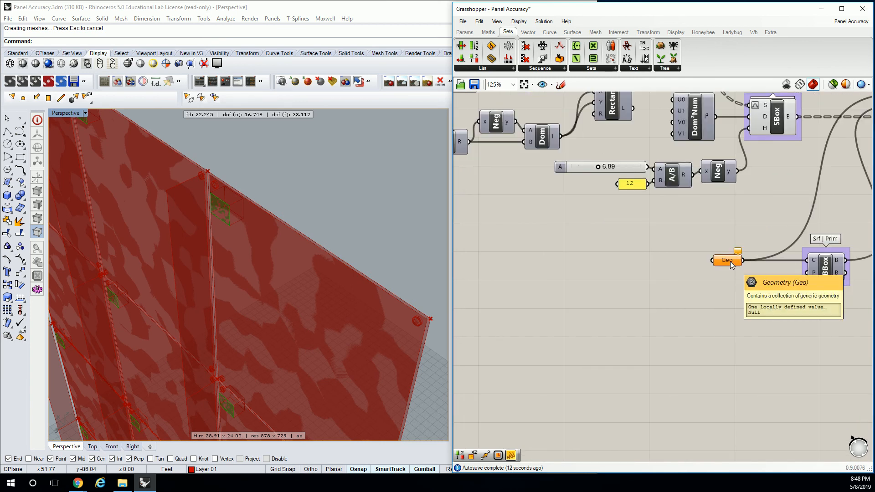
{"action": "scroll", "coordinate": [730, 261], "scroll_direction": "down", "scroll_amount": 2}
{"action": "right_click_drag", "start_coordinate": [540, 139], "coordinate": [601, 177]}
{"action": "left_click", "coordinate": [612, 192]}
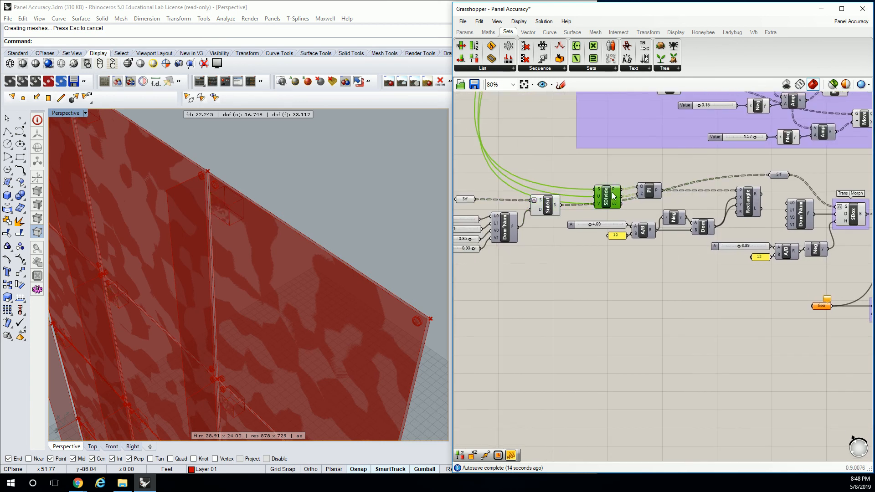
{"action": "key", "text": "Delete"}
{"action": "left_click_drag", "start_coordinate": [656, 182], "coordinate": [639, 189]}
{"action": "key", "text": "Delete"}
Delete the Rectangle component together with its 4.69 slider, 12 panel, Division, Negative and Construct Domain components
{"action": "left_click_drag", "start_coordinate": [769, 195], "coordinate": [611, 242]}
{"action": "key", "text": "Delete"}
{"action": "key", "text": "Delete"}
{"action": "key", "text": "Delete"}
{"action": "right_click_drag", "start_coordinate": [724, 218], "coordinate": [685, 222]}
{"action": "key", "text": "ctrl+z"}
{"action": "key", "text": "ctrl+z"}
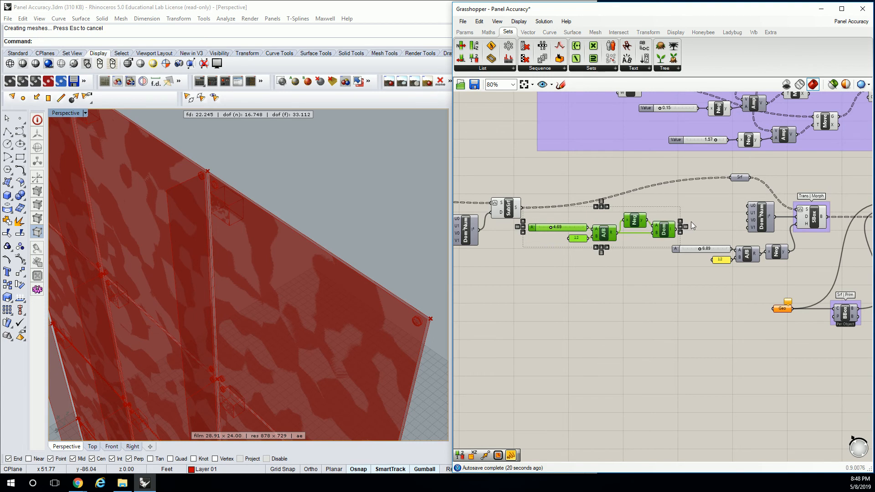
{"action": "key", "text": "ctrl+z"}
{"action": "key", "text": "Delete"}
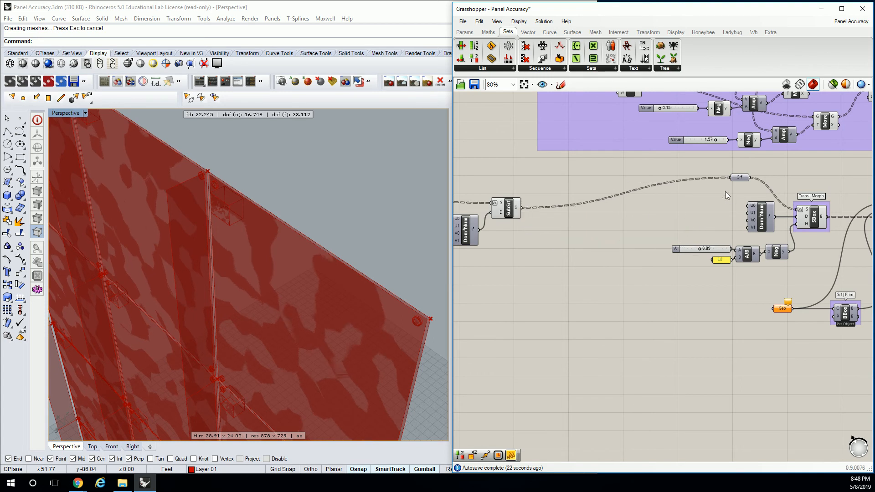
Examine the Surface Box's domain and height inputs and the Geometry parameter in the copied connector definition against the facade preview
{"action": "right_click_drag", "start_coordinate": [764, 220], "coordinate": [691, 203]}
{"action": "left_click", "coordinate": [665, 214]}
{"action": "scroll", "coordinate": [710, 214], "scroll_direction": "up", "scroll_amount": 2}
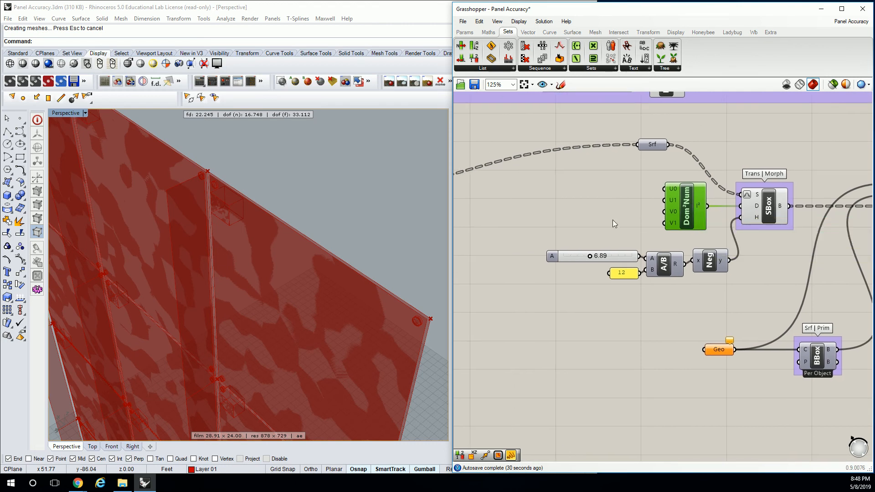
{"action": "right_click_drag", "start_coordinate": [600, 208], "coordinate": [680, 195]}
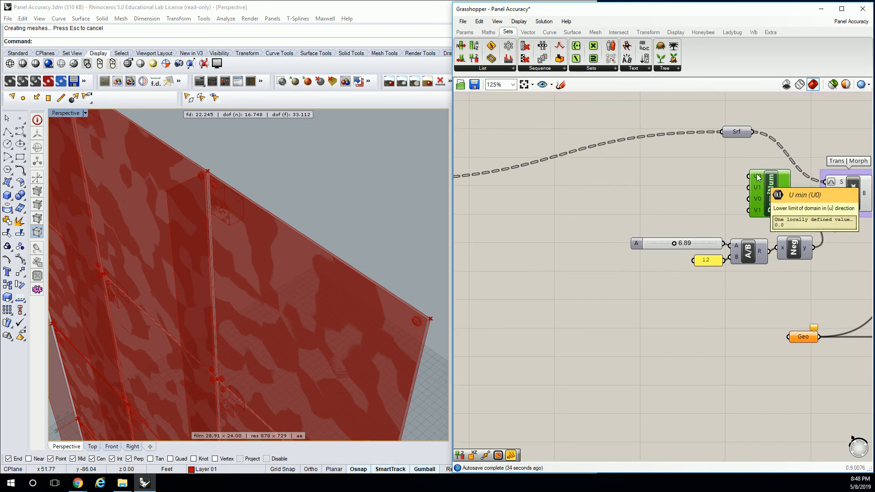
{"action": "right_click_drag", "start_coordinate": [768, 180], "coordinate": [693, 187]}
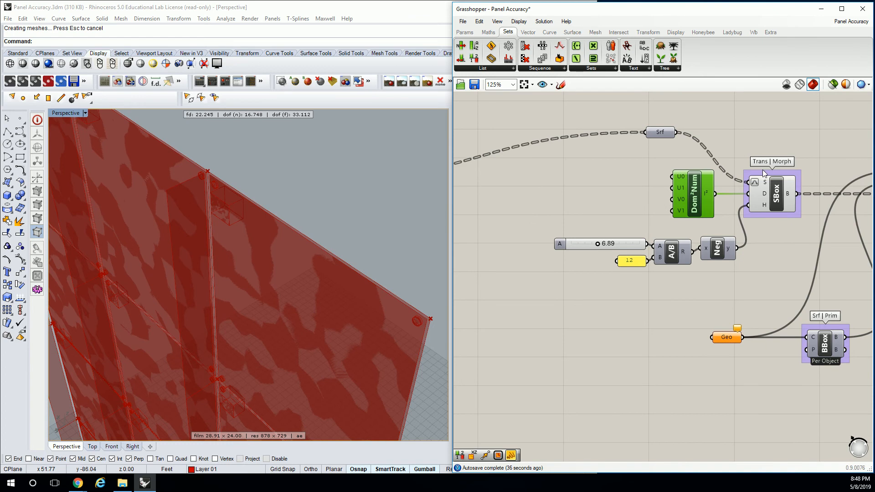
{"action": "right_click_drag", "start_coordinate": [766, 173], "coordinate": [737, 181]}
{"action": "left_click", "coordinate": [747, 201]}
{"action": "right_click_drag", "start_coordinate": [318, 215], "coordinate": [260, 205]}
{"action": "right_click_drag", "start_coordinate": [748, 150], "coordinate": [681, 146]}
{"action": "left_click", "coordinate": [652, 275]}
{"action": "right_click_drag", "start_coordinate": [663, 222], "coordinate": [740, 179]}
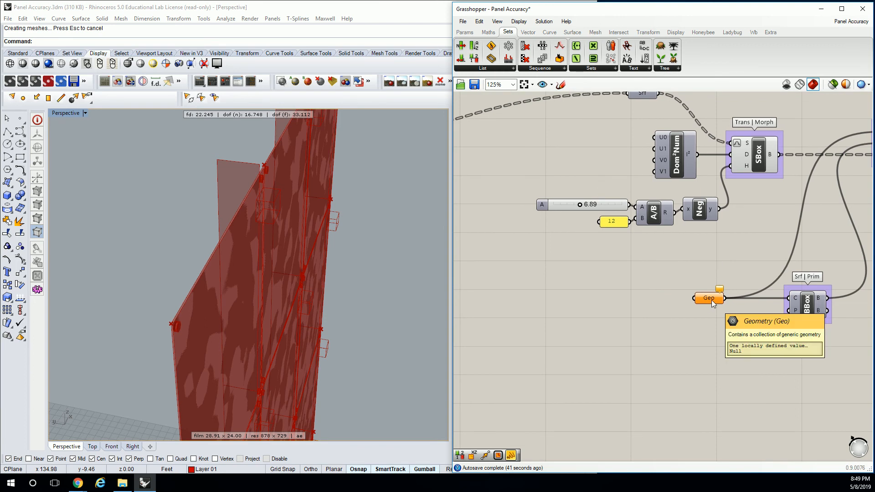
Locate the two source half connectors beside the facade in Rhino, select them and zoom to the selection
{"action": "right_click_drag", "start_coordinate": [237, 232], "coordinate": [258, 247]}
{"action": "scroll", "coordinate": [286, 268], "scroll_direction": "down", "scroll_amount": 12}
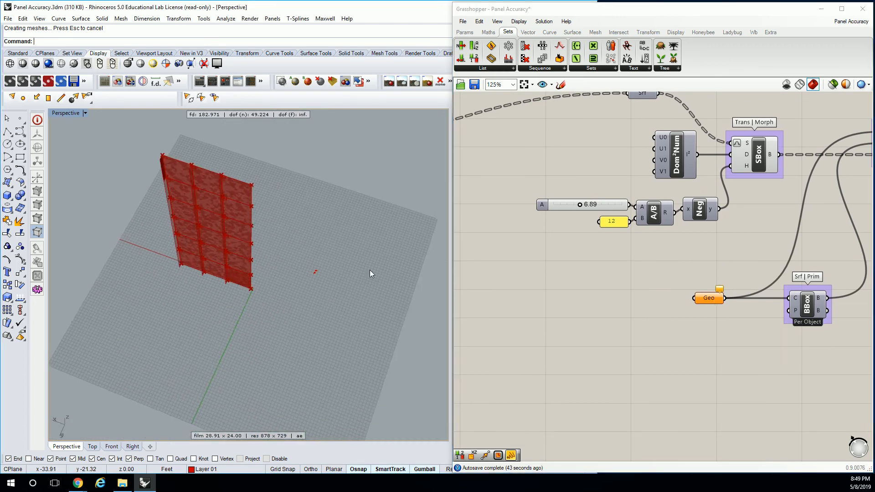
{"action": "scroll", "coordinate": [257, 258], "scroll_direction": "up", "scroll_amount": 10}
{"action": "left_click_drag", "start_coordinate": [207, 229], "coordinate": [280, 299]}
{"action": "type", "text": "zs"}
{"action": "key", "text": "Return"}
{"action": "scroll", "coordinate": [273, 267], "scroll_direction": "down", "scroll_amount": 4}
{"action": "scroll", "coordinate": [273, 267], "scroll_direction": "down", "scroll_amount": 10}
{"action": "right_click_drag", "start_coordinate": [273, 267], "coordinate": [449, 279]}
{"action": "right_click_drag", "start_coordinate": [239, 251], "coordinate": [299, 267]}
{"action": "left_click_drag", "start_coordinate": [283, 287], "coordinate": [380, 307]}
{"action": "left_click_drag", "start_coordinate": [360, 279], "coordinate": [374, 217]}
{"action": "scroll", "coordinate": [374, 217], "scroll_direction": "up", "scroll_amount": 10}
{"action": "right_click_drag", "start_coordinate": [367, 249], "coordinate": [419, 284]}
{"action": "type", "text": "Z"}
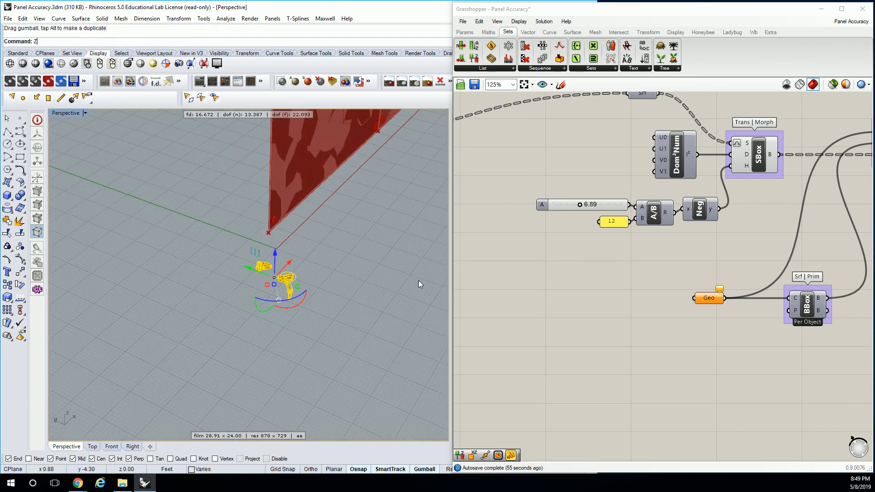
{"action": "type", "text": "S"}
{"action": "key", "text": "Return"}
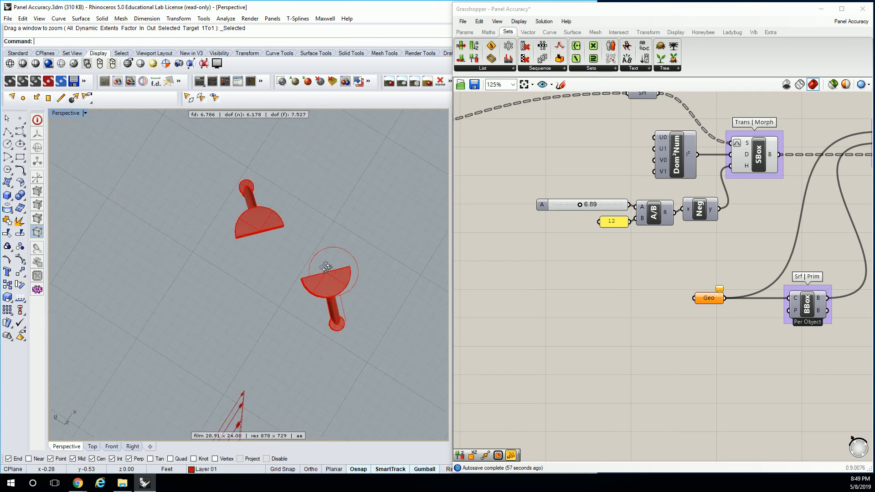
Rotate the half connector nearer the facade about its flat edge's end until that edge is parallel to the X axis
{"action": "left_click", "coordinate": [271, 263]}
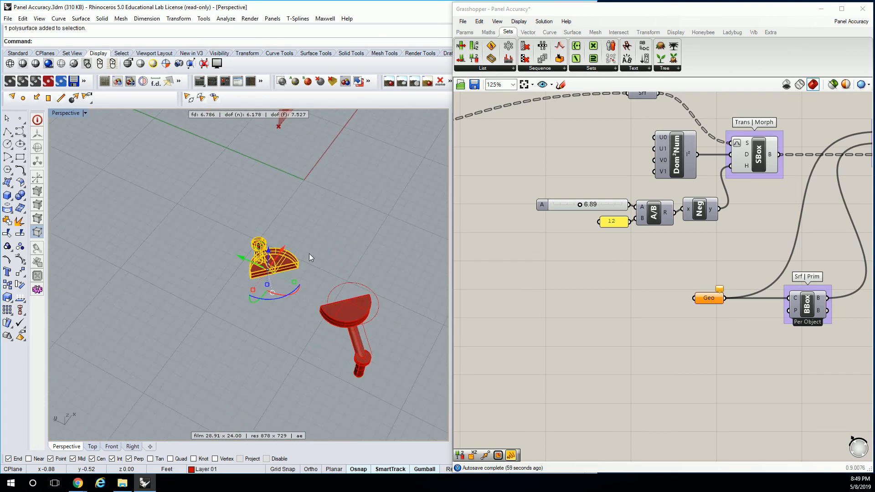
{"action": "type", "text": "Rotate"}
{"action": "key", "text": "Return"}
{"action": "left_click", "coordinate": [251, 273]}
{"action": "left_click", "coordinate": [298, 262]}
{"action": "key", "text": "shift"}
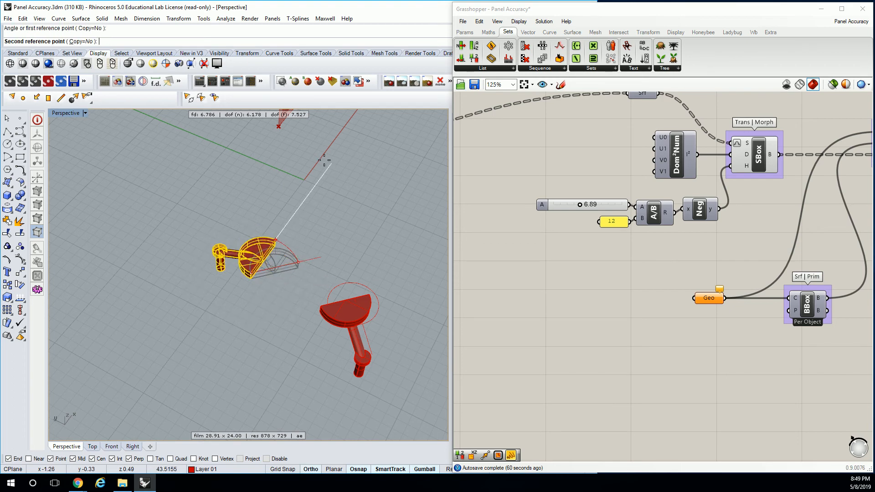
{"action": "left_click", "coordinate": [321, 157]}
Rotate the other half connector about its flat edge's end until that edge is also parallel to the X axis
{"action": "left_click", "coordinate": [356, 313]}
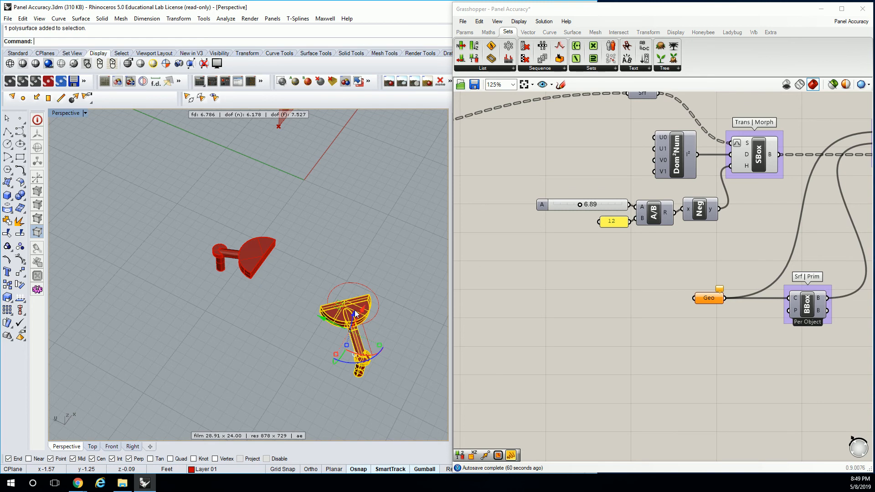
{"action": "type", "text": "Rot"}
{"action": "key", "text": "Return"}
{"action": "left_click", "coordinate": [370, 297]}
{"action": "left_click", "coordinate": [315, 304]}
{"action": "left_click", "coordinate": [348, 341]}
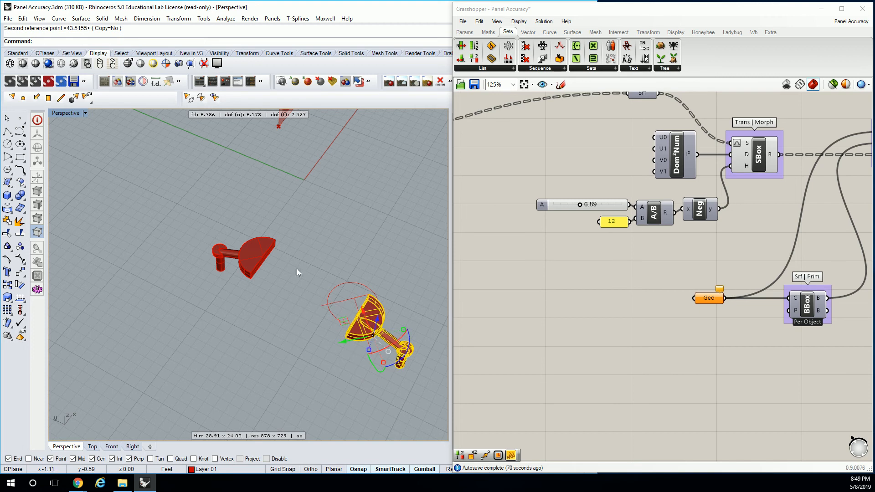
Rotate both half connectors together by 90 degrees about the vertical axis
{"action": "left_click", "coordinate": [251, 251], "text": "shift"}
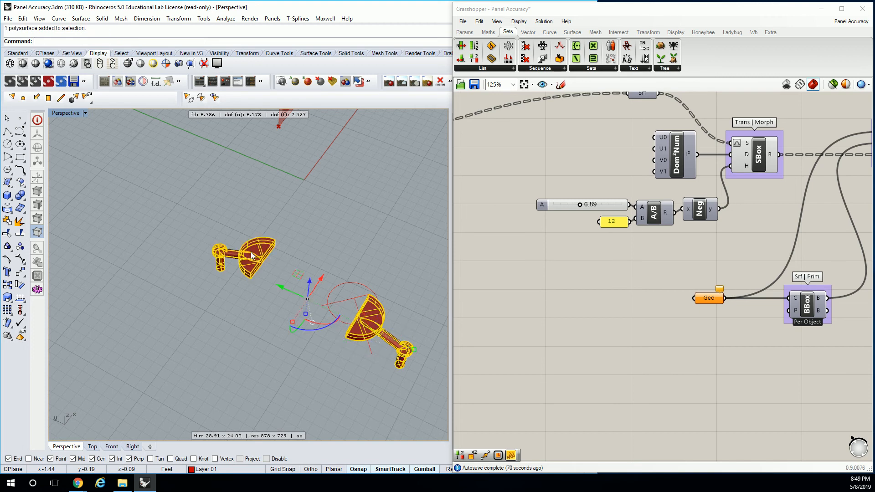
{"action": "left_click", "coordinate": [317, 330]}
{"action": "type", "text": "90"}
{"action": "key", "text": "Return"}
Select the half connector nearer the facade and set it as the single geometry of the empty Geometry parameter
{"action": "scroll", "coordinate": [371, 318], "scroll_direction": "down", "scroll_amount": 6}
{"action": "right_click_drag", "start_coordinate": [371, 318], "coordinate": [264, 388]}
{"action": "scroll", "coordinate": [329, 346], "scroll_direction": "up", "scroll_amount": 5}
{"action": "scroll", "coordinate": [329, 346], "scroll_direction": "down", "scroll_amount": 10}
{"action": "right_click_drag", "start_coordinate": [287, 303], "coordinate": [221, 359]}
{"action": "scroll", "coordinate": [222, 360], "scroll_direction": "up", "scroll_amount": 3}
{"action": "right_click", "coordinate": [709, 298]}
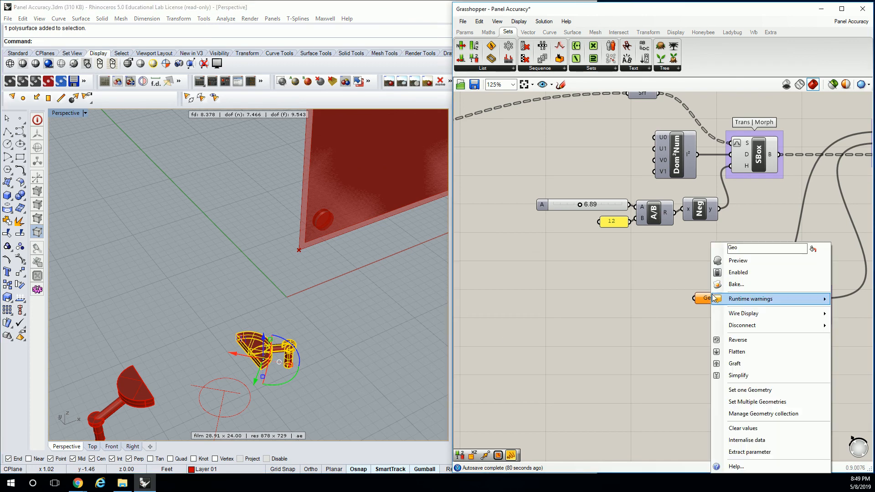
{"action": "left_click", "coordinate": [757, 392]}
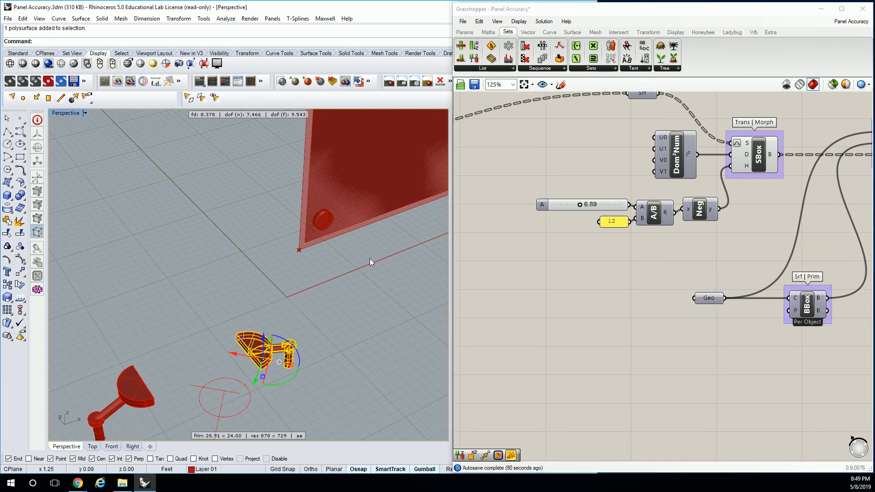
Connect the Division result directly to the Surface Box's Height input, replacing the Negative output
{"action": "left_click", "coordinate": [395, 264]}
{"action": "scroll", "coordinate": [402, 255], "scroll_direction": "down", "scroll_amount": 15}
{"action": "right_click_drag", "start_coordinate": [399, 179], "coordinate": [310, 283], "text": "shift"}
{"action": "scroll", "coordinate": [300, 198], "scroll_direction": "up", "scroll_amount": 10}
{"action": "right_click_drag", "start_coordinate": [241, 215], "coordinate": [276, 286]}
{"action": "scroll", "coordinate": [635, 264], "scroll_direction": "down", "scroll_amount": 5}
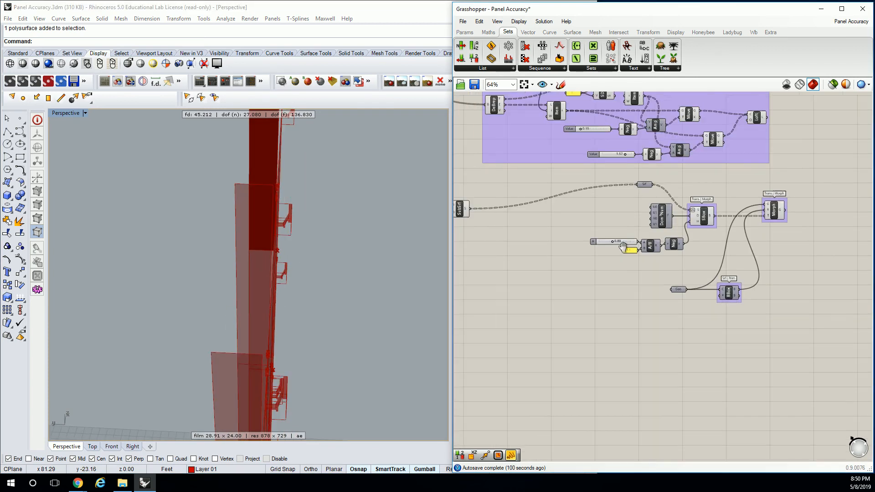
{"action": "scroll", "coordinate": [681, 195], "scroll_direction": "up", "scroll_amount": 7}
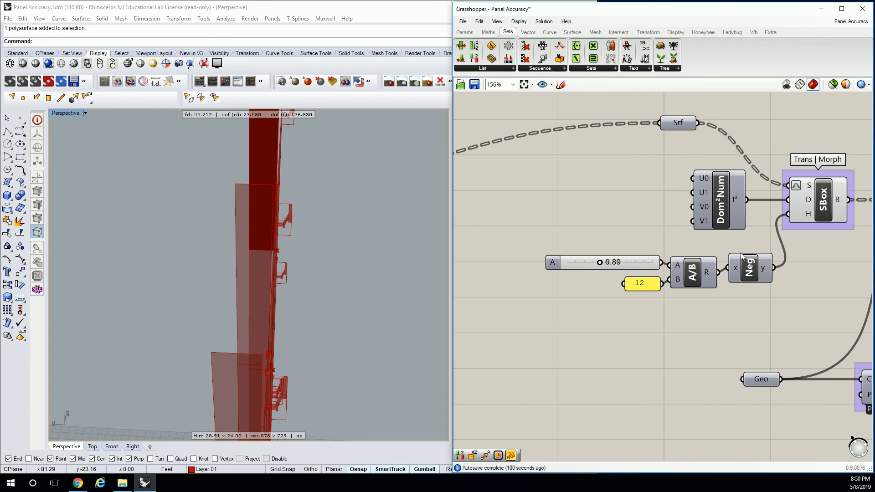
{"action": "left_click_drag", "start_coordinate": [723, 274], "coordinate": [780, 219]}
{"action": "left_click_drag", "start_coordinate": [781, 221], "coordinate": [780, 221]}
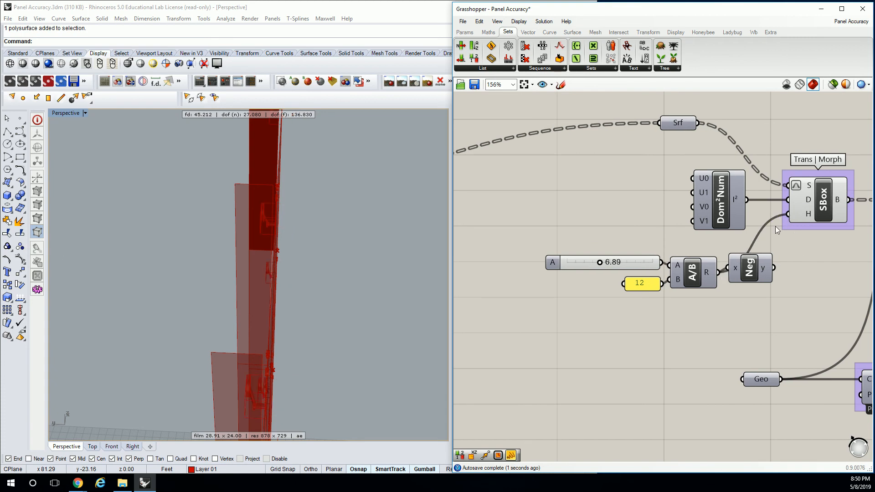
Highlight the Box Morph output and inspect the morphed half connectors at the panel corners up close
{"action": "right_click_drag", "start_coordinate": [301, 213], "coordinate": [283, 246]}
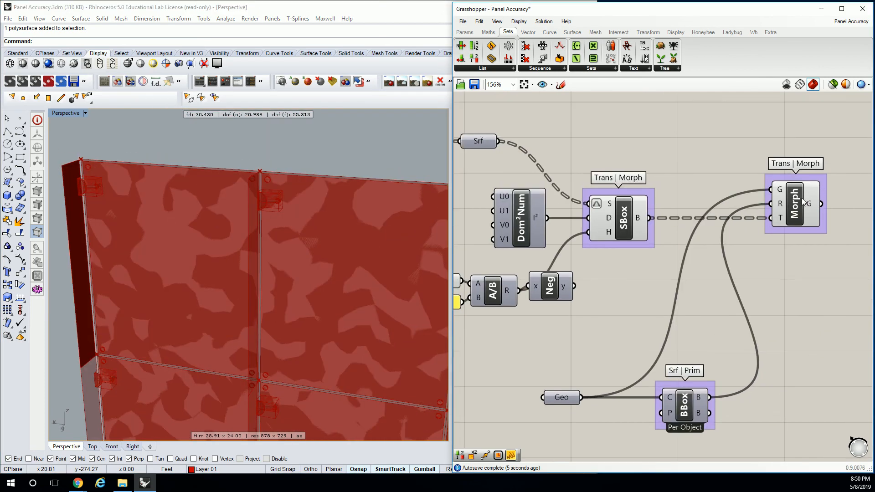
{"action": "left_click", "coordinate": [804, 203]}
{"action": "scroll", "coordinate": [310, 176], "scroll_direction": "up", "scroll_amount": 10}
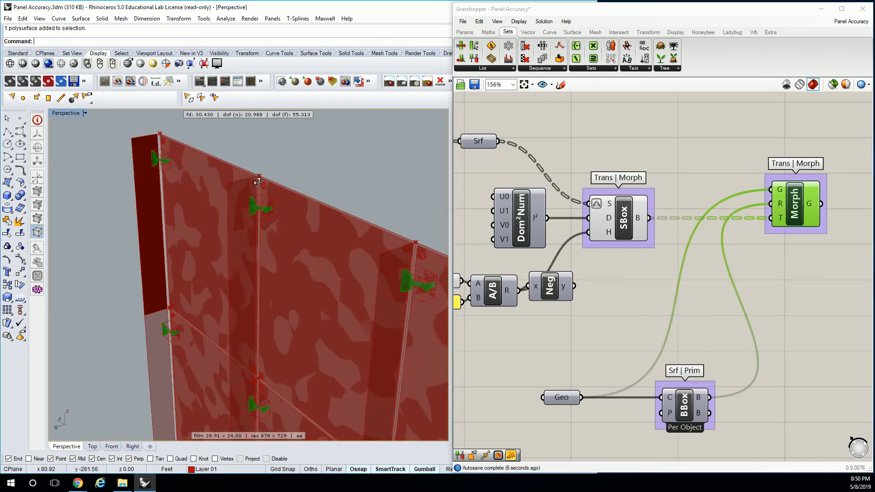
{"action": "right_click_drag", "start_coordinate": [329, 196], "coordinate": [286, 235]}
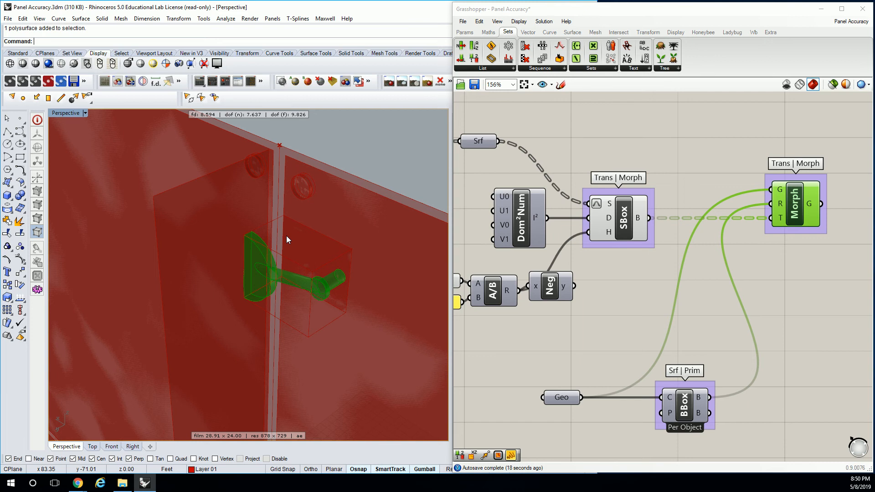
{"action": "left_click", "coordinate": [647, 150]}
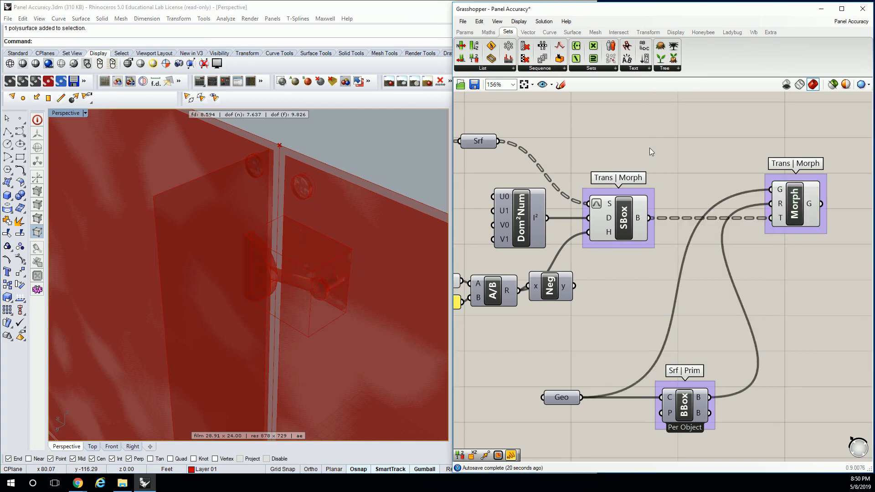
Move the Isotrim, its Surface parameter, Construct Domain² and four sliders next to the Surface Box part of the connector definition
{"action": "scroll", "coordinate": [650, 147], "scroll_direction": "down", "scroll_amount": 5}
{"action": "right_click_drag", "start_coordinate": [645, 148], "coordinate": [759, 229]}
{"action": "left_click_drag", "start_coordinate": [603, 215], "coordinate": [506, 284]}
{"action": "left_click_drag", "start_coordinate": [616, 245], "coordinate": [666, 236]}
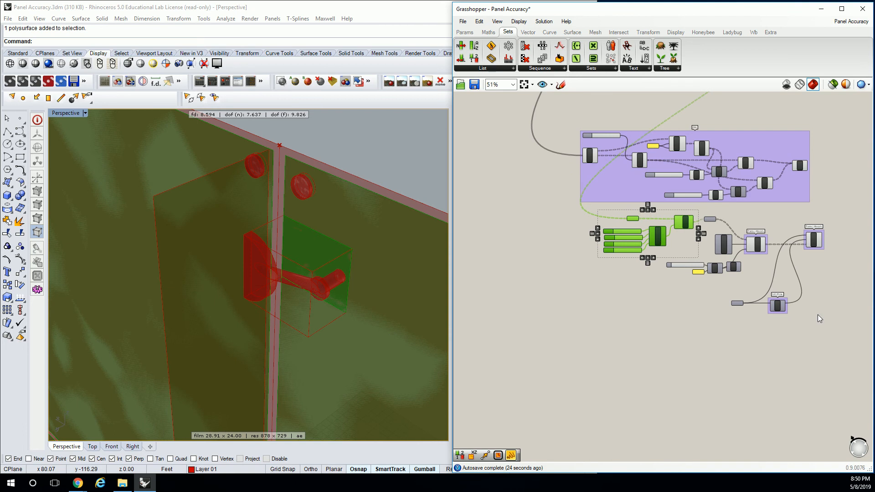
{"action": "left_click", "coordinate": [801, 304]}
Group all components of the half connector definition, from the Isotrim sliders to the Box Morph
{"action": "left_click_drag", "start_coordinate": [829, 339], "coordinate": [599, 208]}
{"action": "left_click", "coordinate": [680, 221]}
{"action": "left_click_drag", "start_coordinate": [835, 336], "coordinate": [595, 209]}
{"action": "left_click_drag", "start_coordinate": [688, 221], "coordinate": [666, 243]}
{"action": "key", "text": "ctrl+g"}
{"action": "right_click_drag", "start_coordinate": [689, 216], "coordinate": [615, 231]}
{"action": "left_click", "coordinate": [615, 231]}
{"action": "scroll", "coordinate": [614, 207], "scroll_direction": "up", "scroll_amount": 1}
{"action": "scroll", "coordinate": [614, 207], "scroll_direction": "up", "scroll_amount": 1}
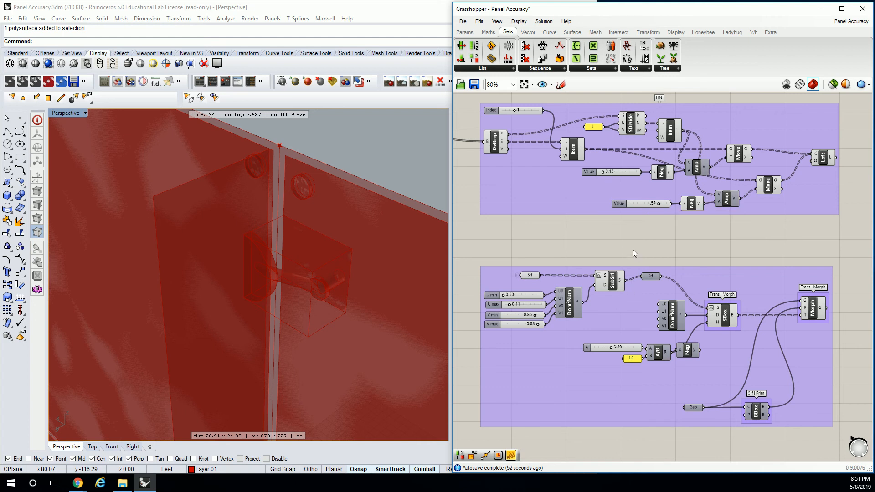
{"action": "scroll", "coordinate": [593, 256], "scroll_direction": "up", "scroll_amount": 3}
Examine the grouped connector definition and the Box Morph and Loft previews at a panel corner and across the facade
{"action": "left_click_drag", "start_coordinate": [561, 249], "coordinate": [684, 404]}
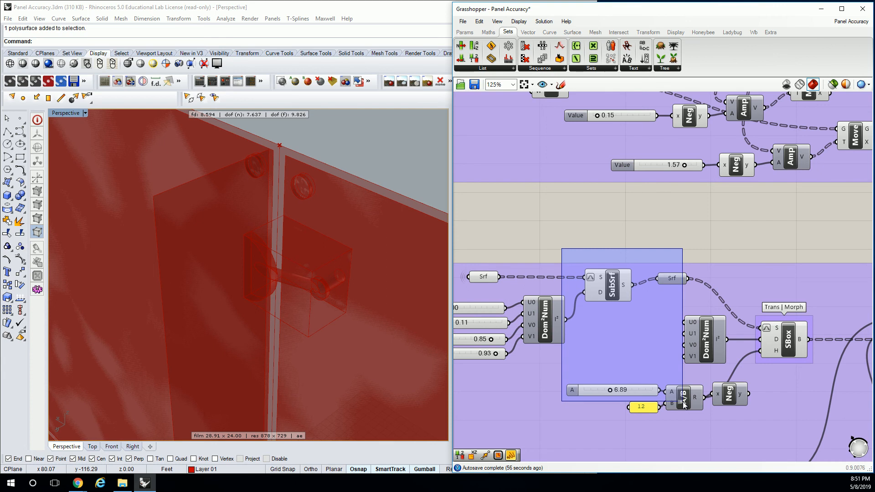
{"action": "left_click_drag", "start_coordinate": [684, 405], "coordinate": [686, 406]}
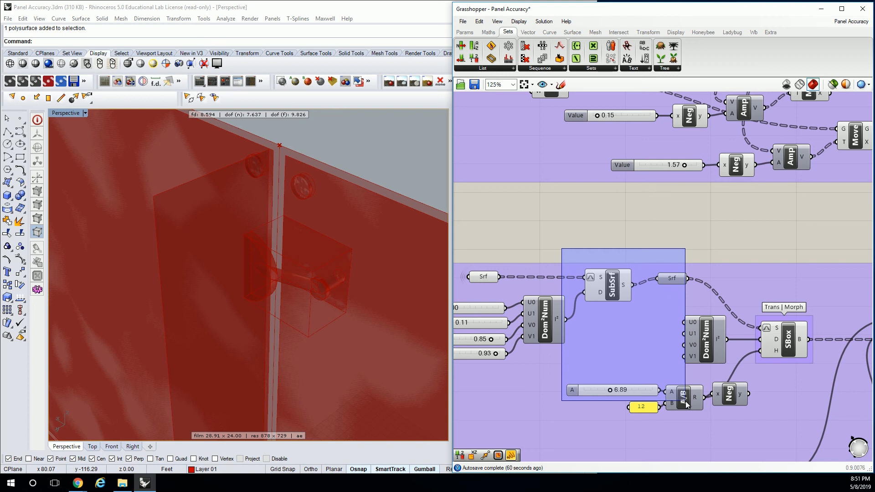
{"action": "left_click_drag", "start_coordinate": [686, 405], "coordinate": [687, 405]}
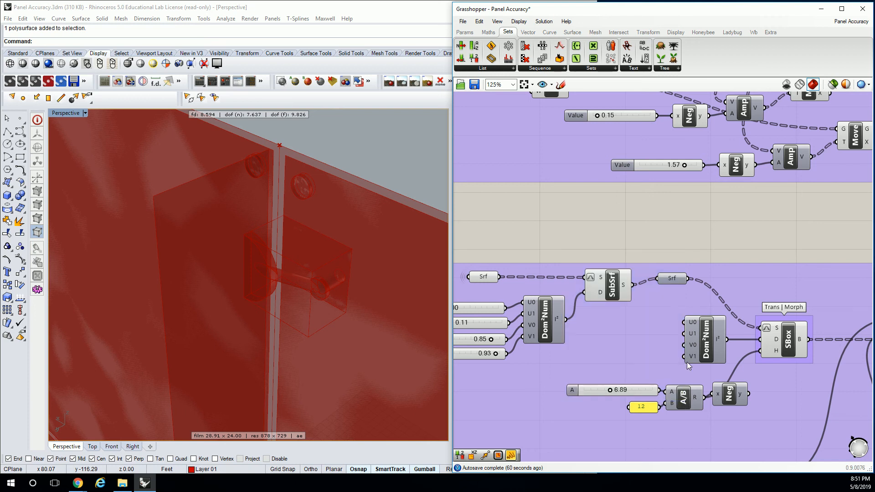
{"action": "scroll", "coordinate": [702, 176], "scroll_direction": "down", "scroll_amount": 3}
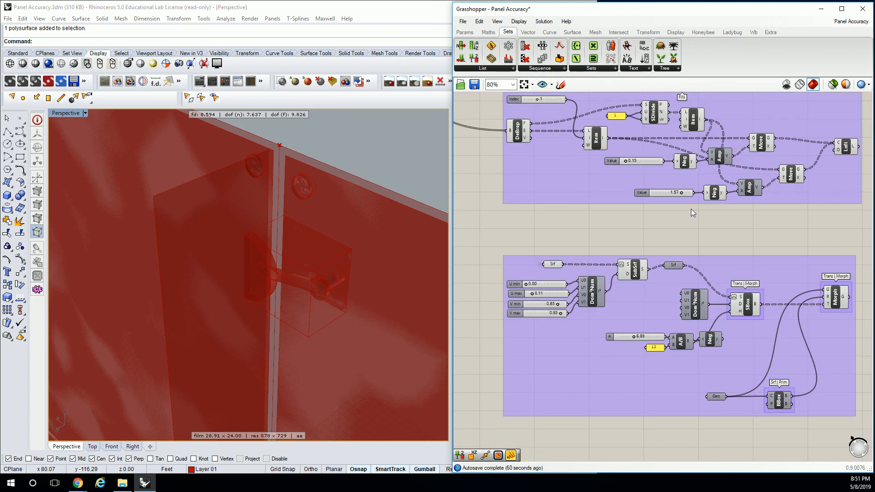
{"action": "right_click_drag", "start_coordinate": [319, 223], "coordinate": [289, 237]}
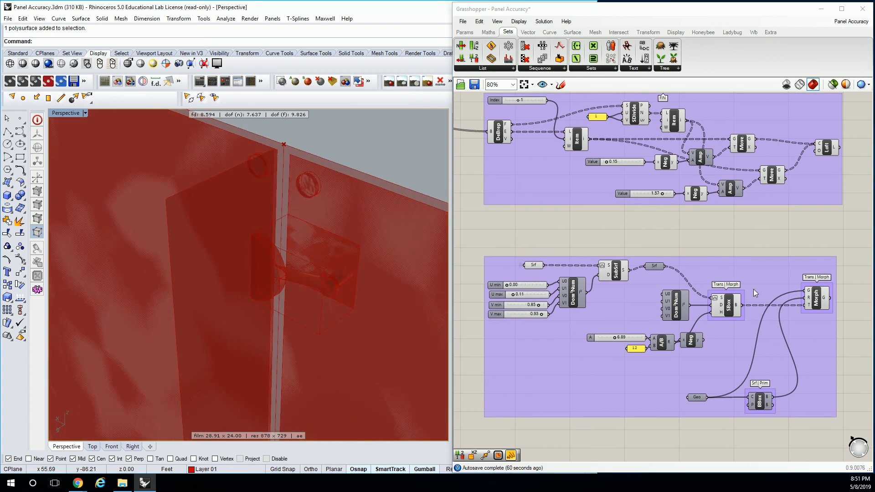
{"action": "left_click", "coordinate": [815, 299]}
{"action": "left_click", "coordinate": [827, 148], "text": "shift"}
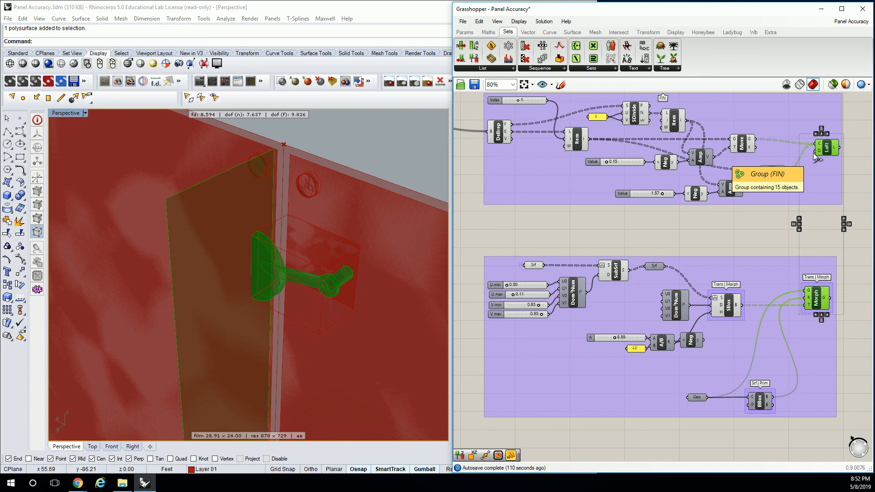
{"action": "left_click", "coordinate": [662, 239]}
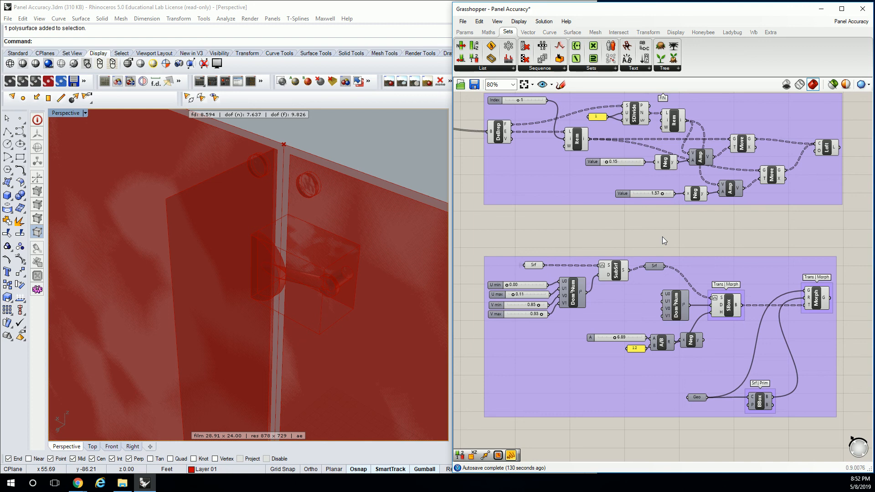
{"action": "left_click", "coordinate": [336, 172]}
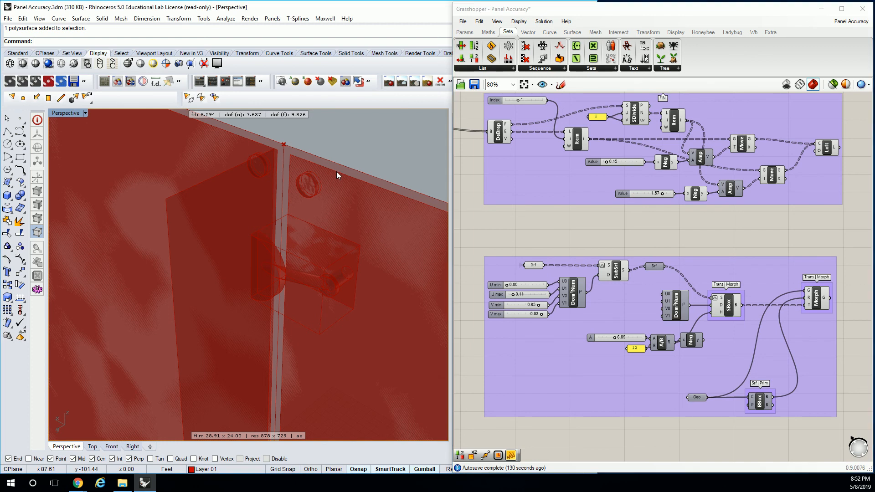
{"action": "scroll", "coordinate": [337, 172], "scroll_direction": "down", "scroll_amount": 10}
{"action": "right_click_drag", "start_coordinate": [360, 195], "coordinate": [327, 230]}
{"action": "left_click", "coordinate": [824, 299]}
{"action": "right_click_drag", "start_coordinate": [292, 315], "coordinate": [355, 273]}
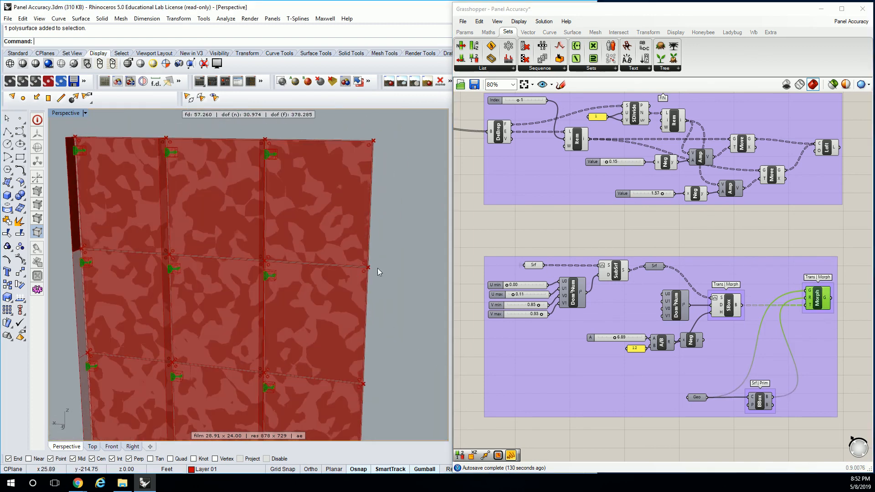
{"action": "left_click", "coordinate": [826, 148], "text": "shift"}
Set the facade's V Count to 3 in the panel division sliders
{"action": "right_click_drag", "start_coordinate": [589, 151], "coordinate": [573, 191]}
{"action": "scroll", "coordinate": [574, 190], "scroll_direction": "down", "scroll_amount": 3}
{"action": "scroll", "coordinate": [561, 127], "scroll_direction": "up", "scroll_amount": 4}
{"action": "right_click_drag", "start_coordinate": [240, 262], "coordinate": [215, 252]}
{"action": "scroll", "coordinate": [247, 251], "scroll_direction": "down", "scroll_amount": 10}
{"action": "scroll", "coordinate": [216, 255], "scroll_direction": "up", "scroll_amount": 5}
{"action": "scroll", "coordinate": [261, 288], "scroll_direction": "down", "scroll_amount": 3}
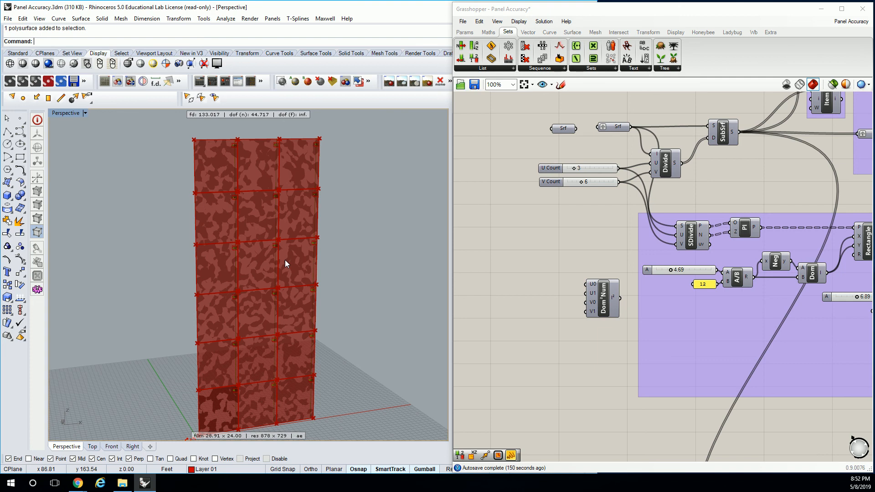
{"action": "double_click", "coordinate": [588, 182]}
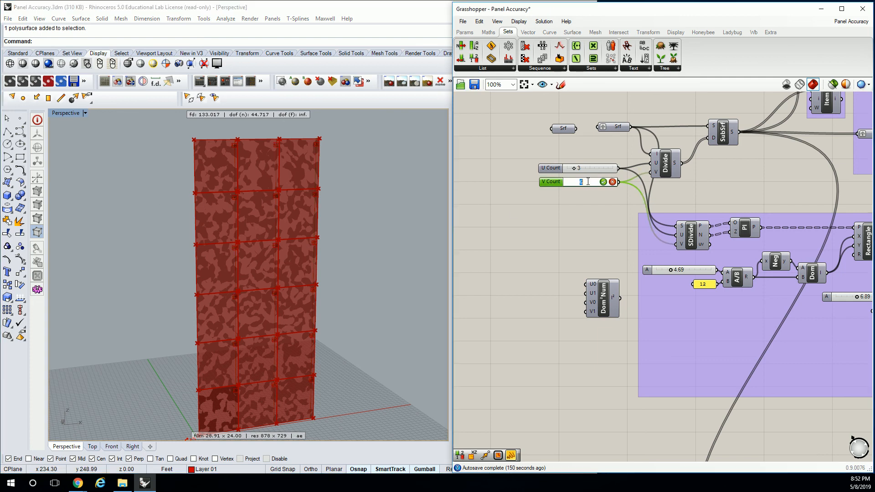
{"action": "type", "text": "3"}
{"action": "left_click", "coordinate": [604, 181]}
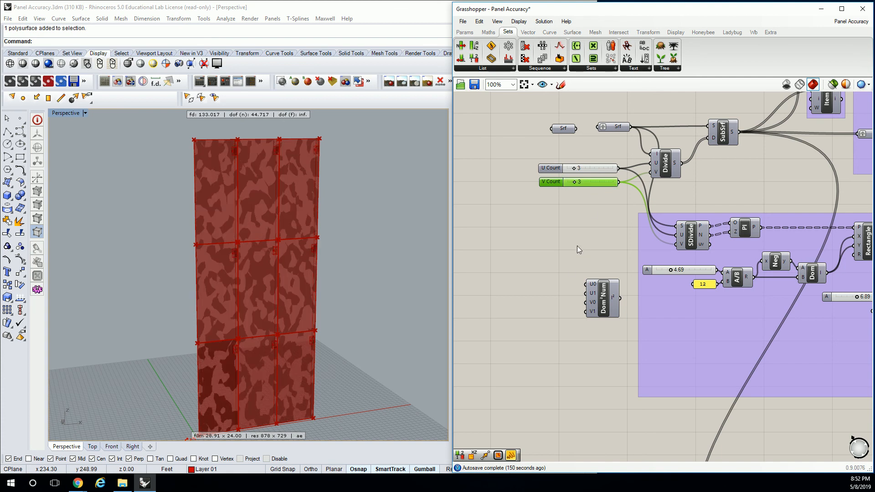
Set the connector Isotrim domain's V max to 0.95 and V min to 0.91 to reposition the corner patches
{"action": "scroll", "coordinate": [228, 156], "scroll_direction": "up", "scroll_amount": 4}
{"action": "scroll", "coordinate": [250, 138], "scroll_direction": "up", "scroll_amount": 12}
{"action": "right_click_drag", "start_coordinate": [250, 138], "coordinate": [335, 225], "text": "shift"}
{"action": "right_click_drag", "start_coordinate": [335, 224], "coordinate": [240, 201], "text": "shift"}
{"action": "scroll", "coordinate": [241, 201], "scroll_direction": "up", "scroll_amount": 2}
{"action": "right_click_drag", "start_coordinate": [657, 298], "coordinate": [530, 275]}
{"action": "right_click_drag", "start_coordinate": [687, 304], "coordinate": [657, 253]}
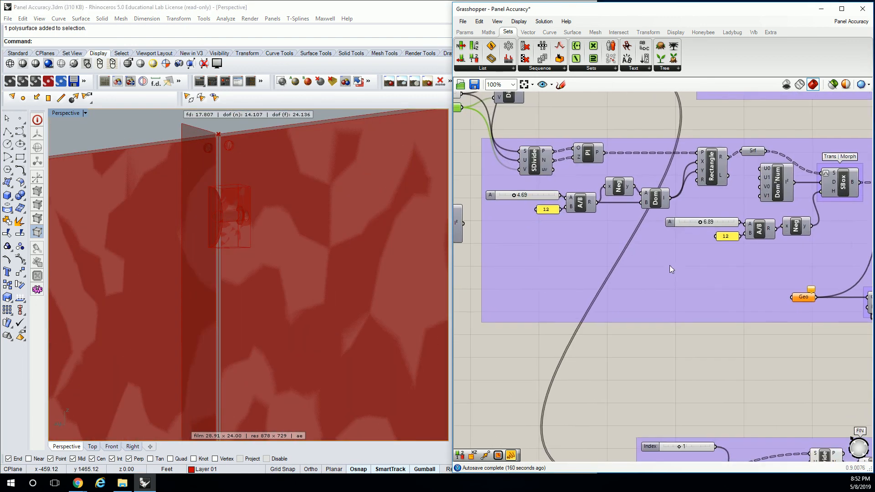
{"action": "right_click_drag", "start_coordinate": [654, 282], "coordinate": [589, 127]}
{"action": "right_click_drag", "start_coordinate": [673, 316], "coordinate": [588, 225]}
{"action": "scroll", "coordinate": [674, 324], "scroll_direction": "up", "scroll_amount": 1}
{"action": "right_click_drag", "start_coordinate": [679, 354], "coordinate": [717, 227]}
{"action": "right_click_drag", "start_coordinate": [615, 304], "coordinate": [643, 264]}
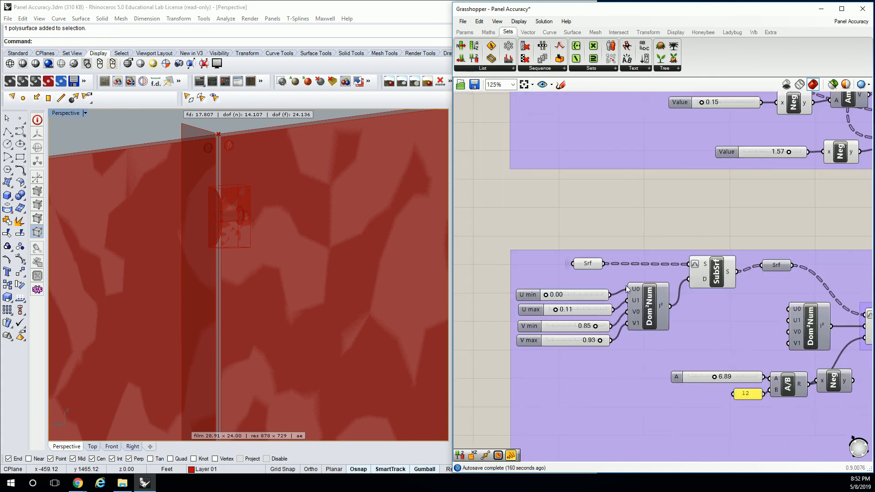
{"action": "scroll", "coordinate": [586, 333], "scroll_direction": "up", "scroll_amount": 5}
{"action": "left_click_drag", "start_coordinate": [618, 353], "coordinate": [622, 353]}
{"action": "left_click_drag", "start_coordinate": [607, 318], "coordinate": [616, 323]}
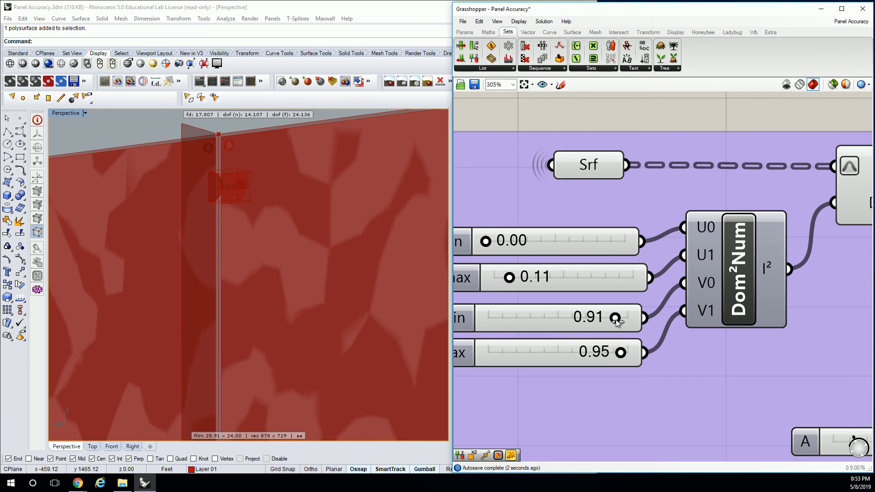
Select the Box Morph component and examine its connector preview along the facade's upper panels
{"action": "scroll", "coordinate": [348, 250], "scroll_direction": "down", "scroll_amount": 4}
{"action": "scroll", "coordinate": [683, 287], "scroll_direction": "down", "scroll_amount": 8}
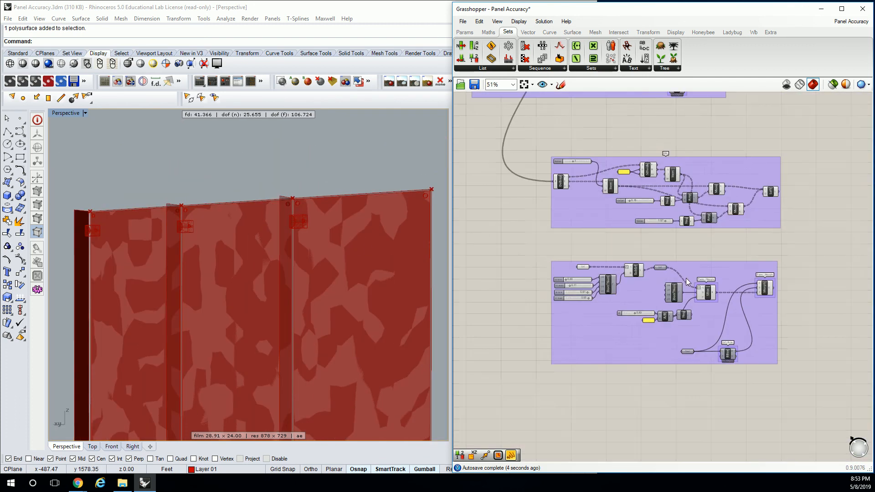
{"action": "scroll", "coordinate": [680, 283], "scroll_direction": "up", "scroll_amount": 5}
{"action": "left_click", "coordinate": [689, 283]}
{"action": "right_click_drag", "start_coordinate": [347, 271], "coordinate": [362, 233]}
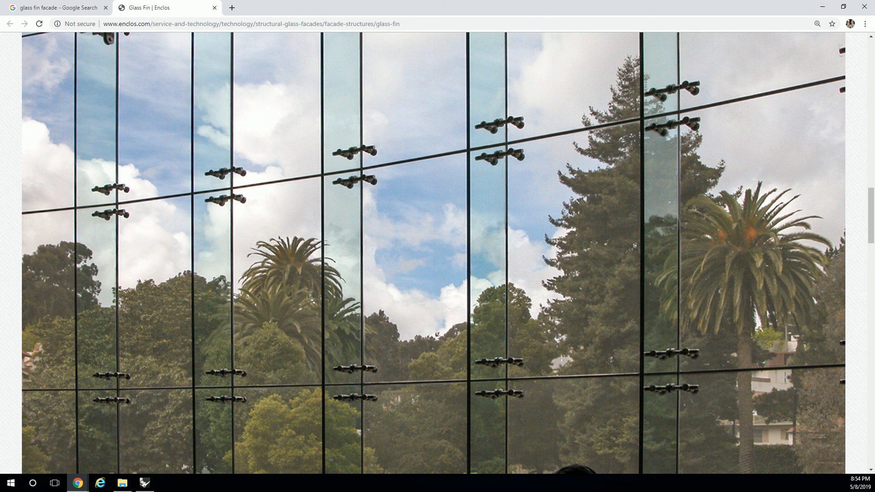
Switch from the browser's glass fin reference photo back to Rhino and examine the whole facade and the fin and connector groups
{"action": "key", "text": "alt+Tab"}
{"action": "right_click_drag", "start_coordinate": [275, 253], "coordinate": [255, 195]}
{"action": "scroll", "coordinate": [256, 196], "scroll_direction": "down", "scroll_amount": 6}
{"action": "right_click_drag", "start_coordinate": [336, 279], "coordinate": [303, 249], "text": "shift"}
{"action": "scroll", "coordinate": [276, 218], "scroll_direction": "down", "scroll_amount": 8}
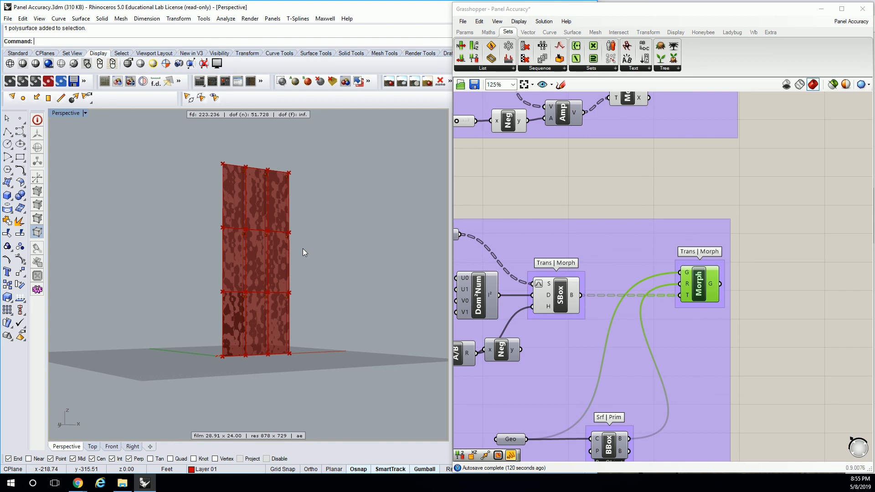
{"action": "scroll", "coordinate": [681, 156], "scroll_direction": "down", "scroll_amount": 3}
{"action": "right_click_drag", "start_coordinate": [631, 167], "coordinate": [750, 210]}
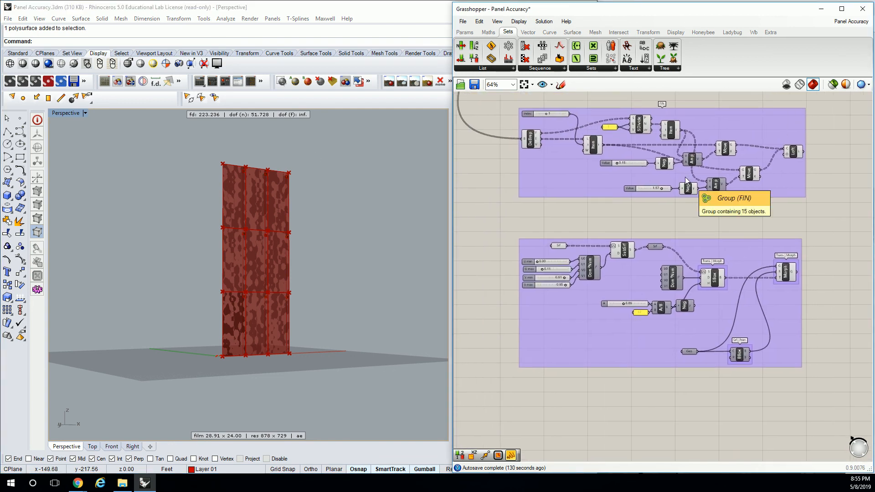